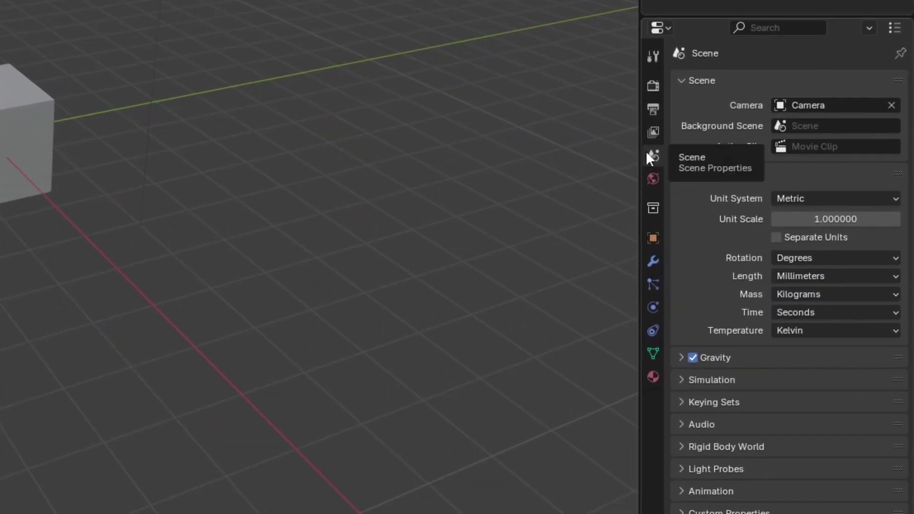
Step: Set the scene's unit system to Metric with lengths in millimeters
{"action": "left_click", "coordinate": [818, 198]}
{"action": "left_click", "coordinate": [819, 198]}
{"action": "left_click", "coordinate": [794, 277]}
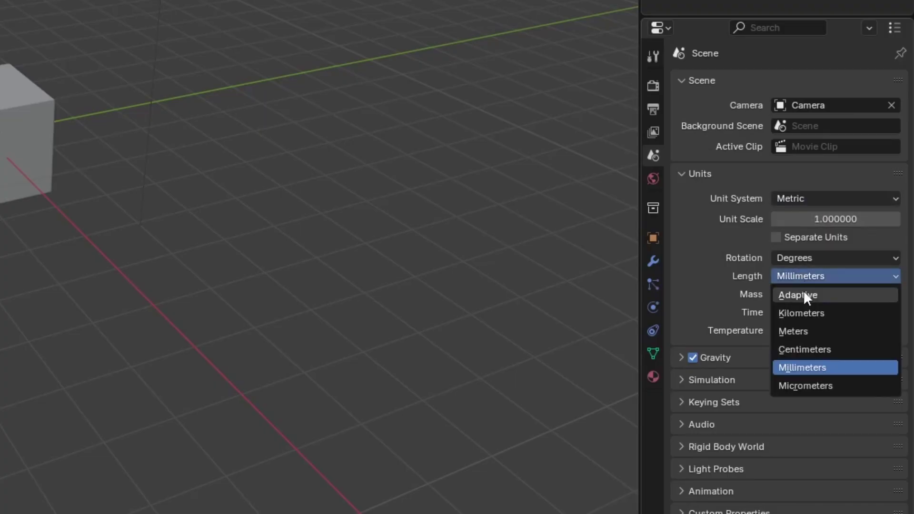
{"action": "left_click", "coordinate": [826, 279]}
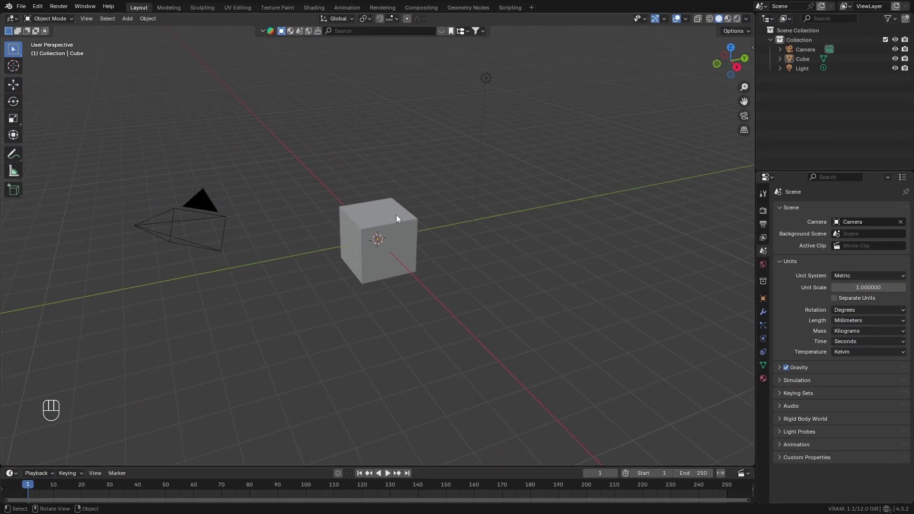
Step: Delete the default cube, camera and light from the scene
{"action": "left_click", "coordinate": [385, 218]}
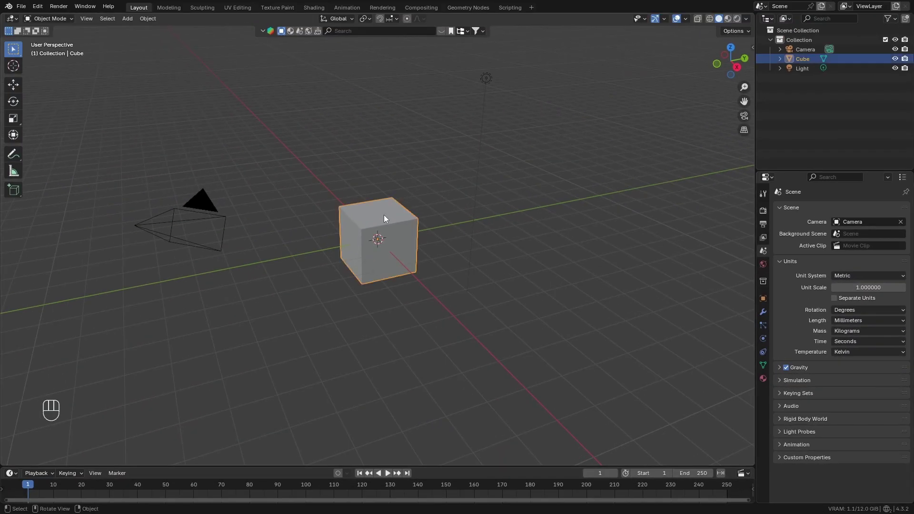
{"action": "key", "text": "x"}
{"action": "left_click", "coordinate": [384, 218]}
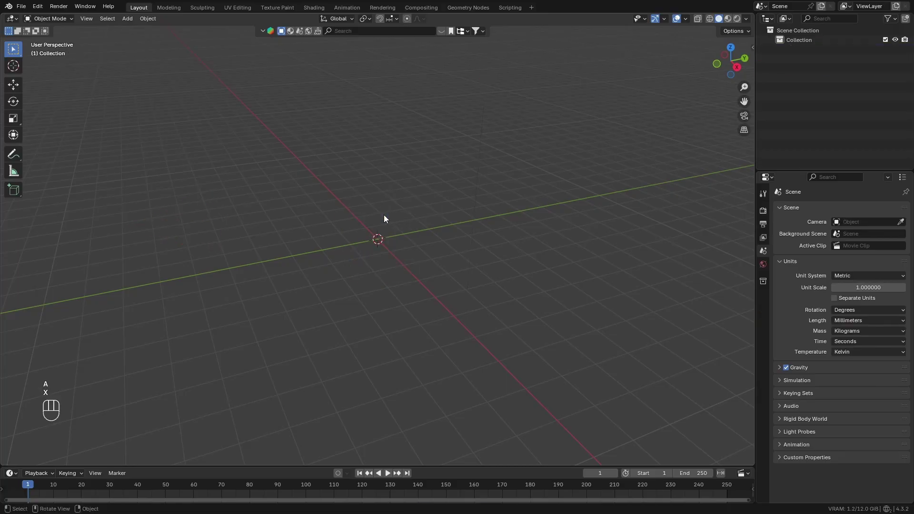
Step: Add a mesh cylinder at the world origin with 8 vertices
{"action": "key", "text": "shift+a"}
{"action": "mouse_move", "coordinate": [384, 227]}
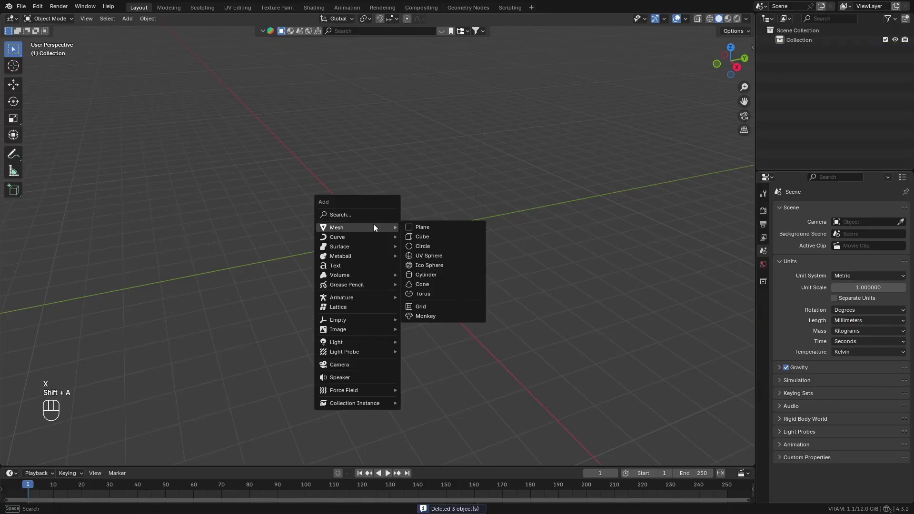
{"action": "left_click", "coordinate": [431, 277]}
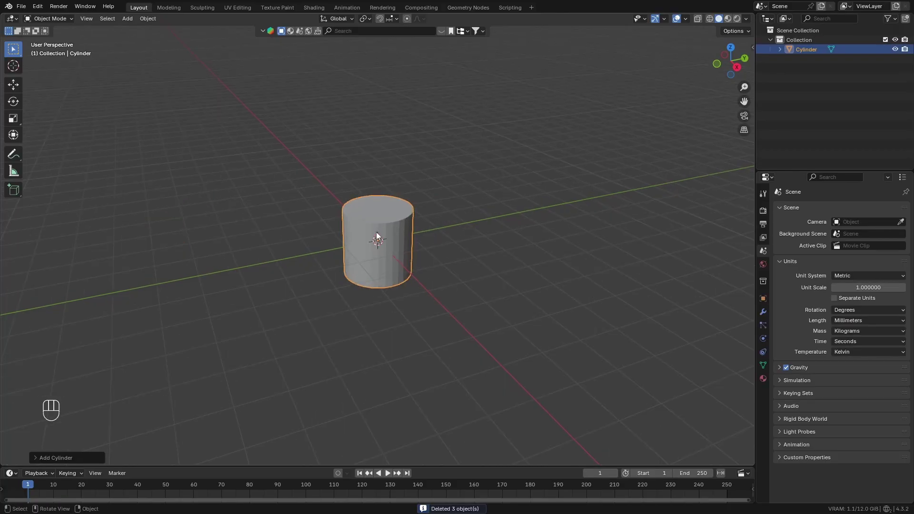
{"action": "left_click", "coordinate": [61, 456]}
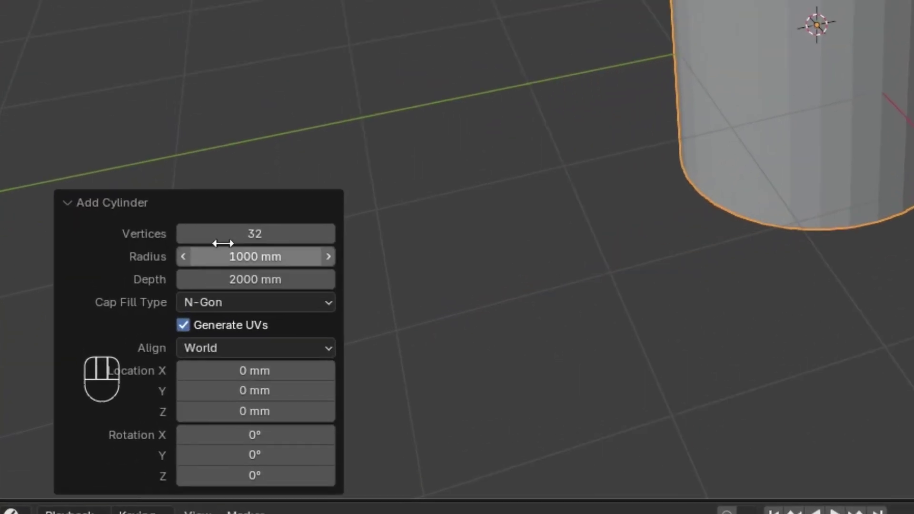
{"action": "left_click", "coordinate": [115, 341]}
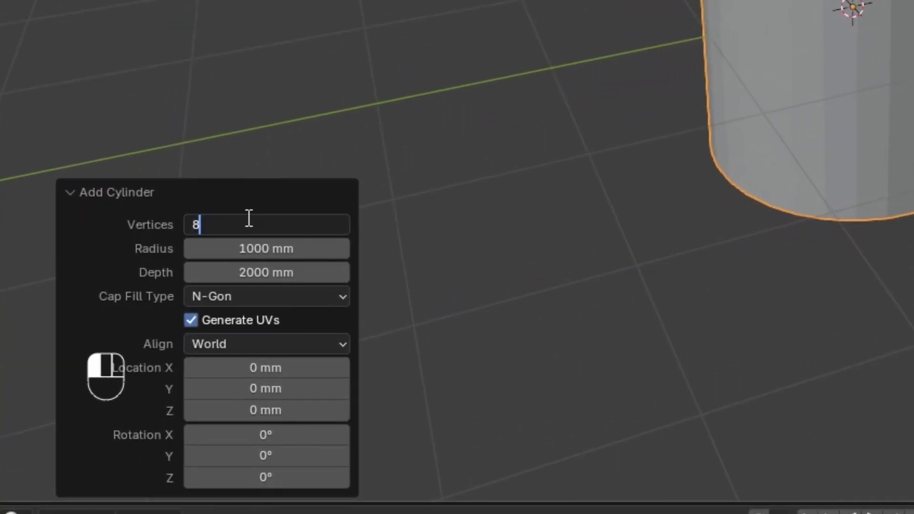
{"action": "type", "text": "8"}
{"action": "key", "text": "Return"}
Step: Set the new cylinder's radius to 35/2 mm and its depth to 100 mm
{"action": "left_click", "coordinate": [272, 245]}
{"action": "type", "text": "35"}
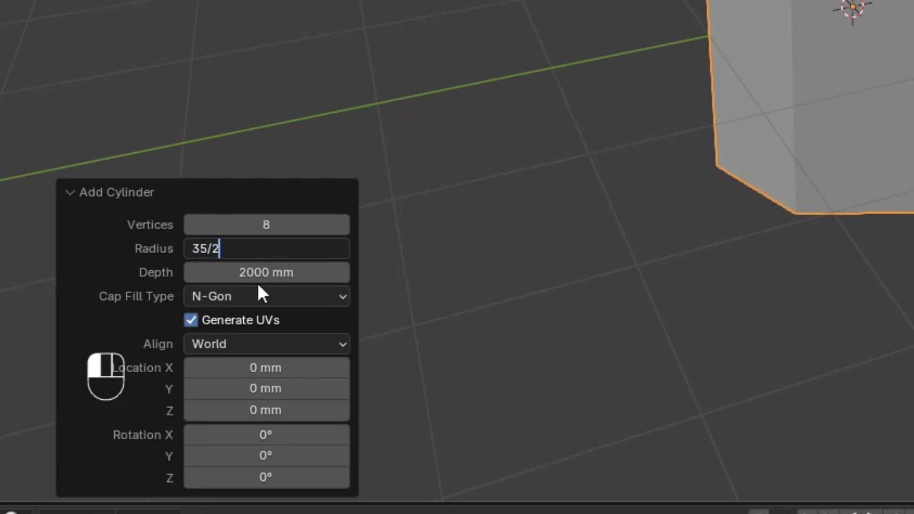
{"action": "type", "text": "/2"}
{"action": "key", "text": "Return"}
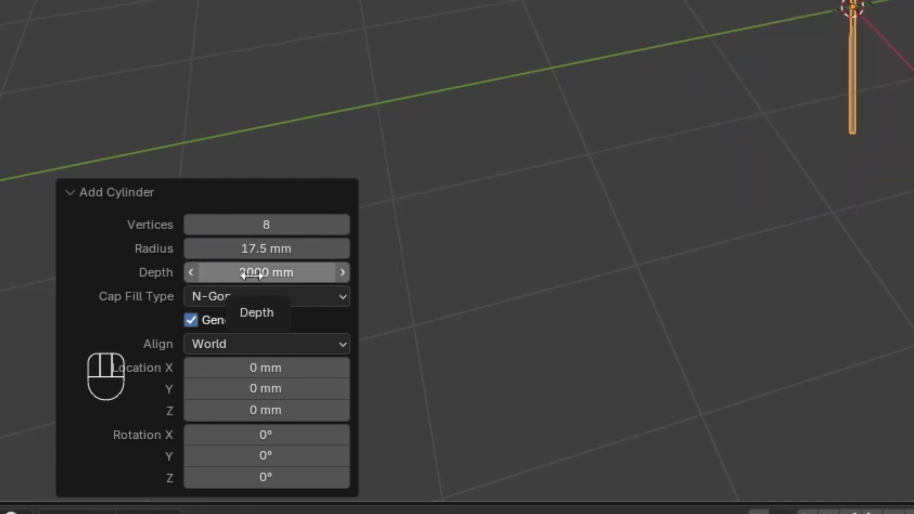
{"action": "left_click", "coordinate": [252, 274]}
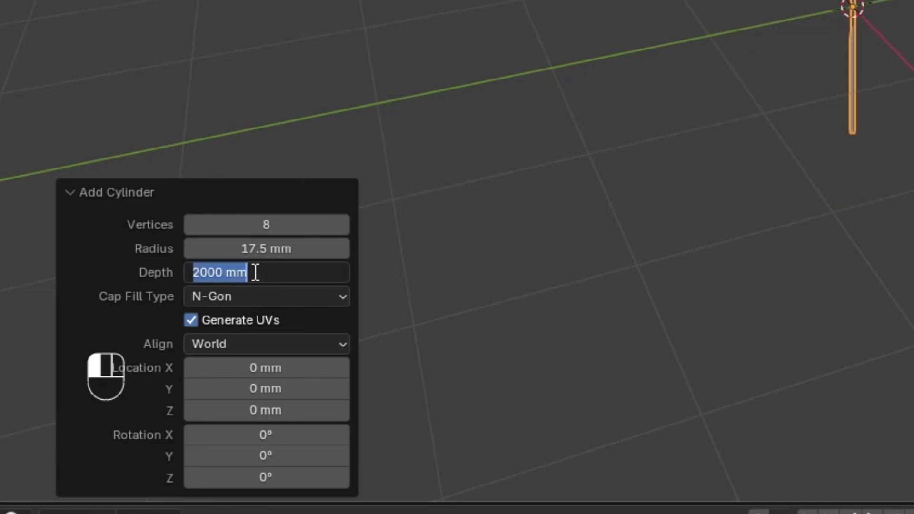
{"action": "key", "text": "Return"}
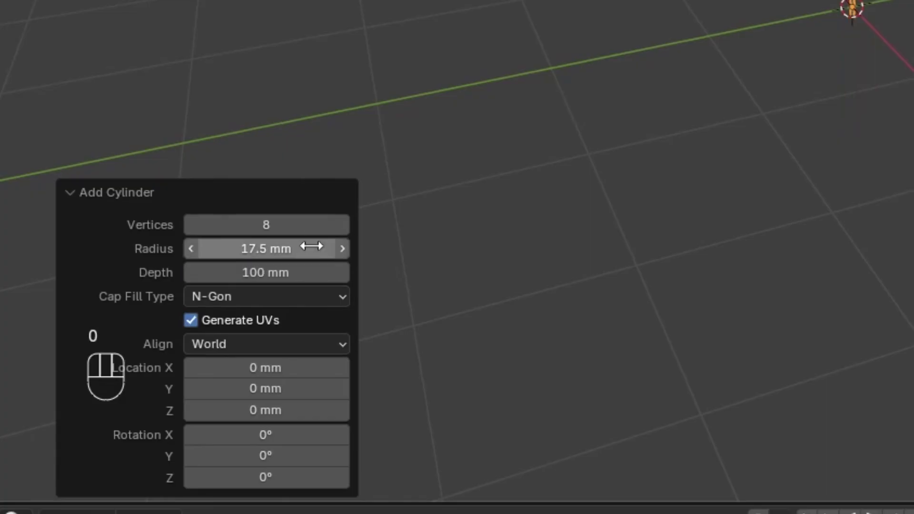
{"action": "scroll", "coordinate": [387, 241], "scroll_direction": "up", "scroll_amount": 3}
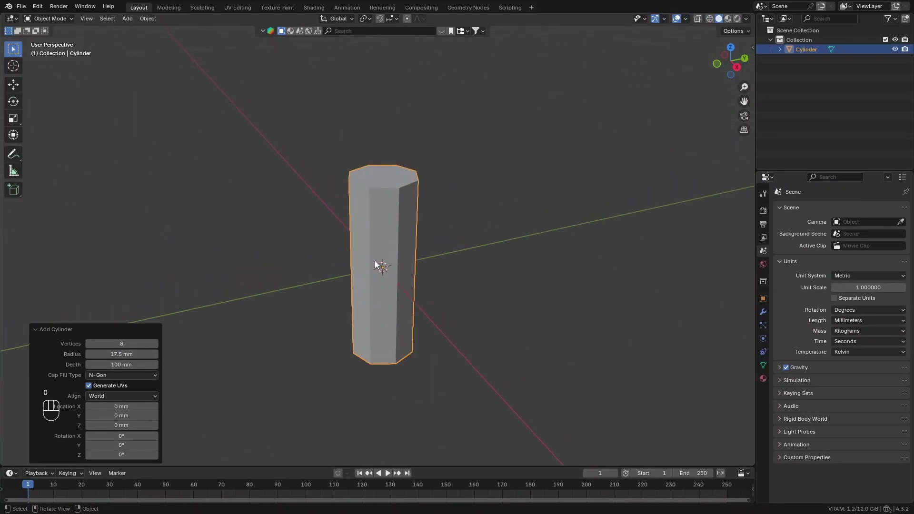
Step: Set the cylinder's Z location to 50 mm so its base rests on the grid
{"action": "middle_click_drag", "start_coordinate": [376, 265], "coordinate": [425, 237]}
{"action": "key", "text": "n"}
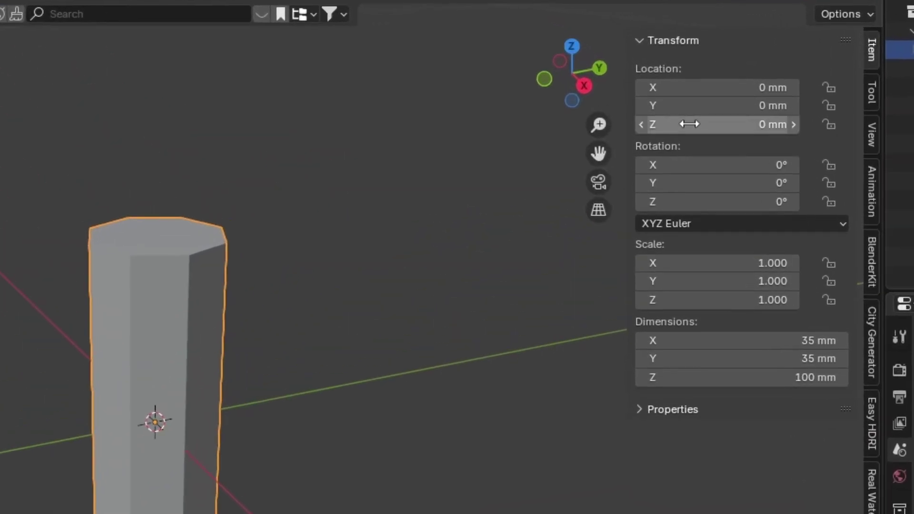
{"action": "left_click", "coordinate": [689, 123]}
{"action": "type", "text": "50"}
{"action": "key", "text": "Return"}
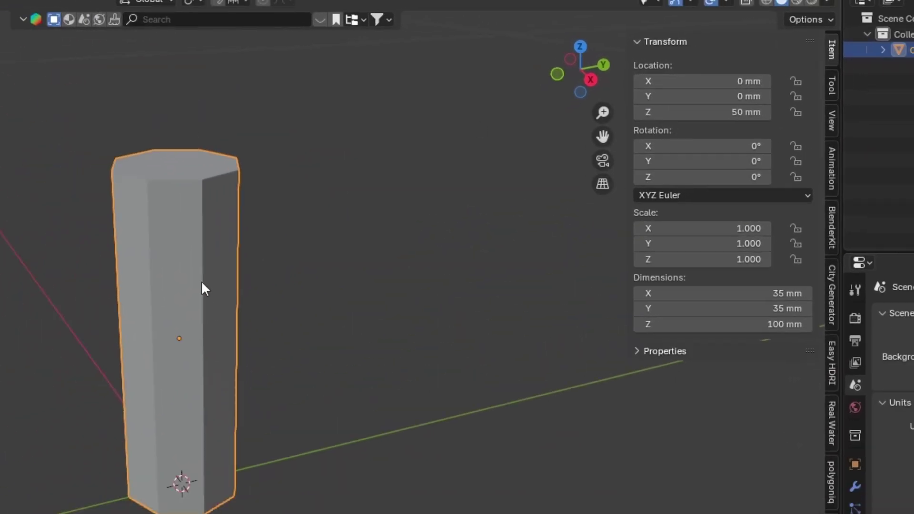
Step: Set the cylinder's origin to the 3D cursor at its base
{"action": "right_click", "coordinate": [67, 189]}
{"action": "mouse_move", "coordinate": [304, 161]}
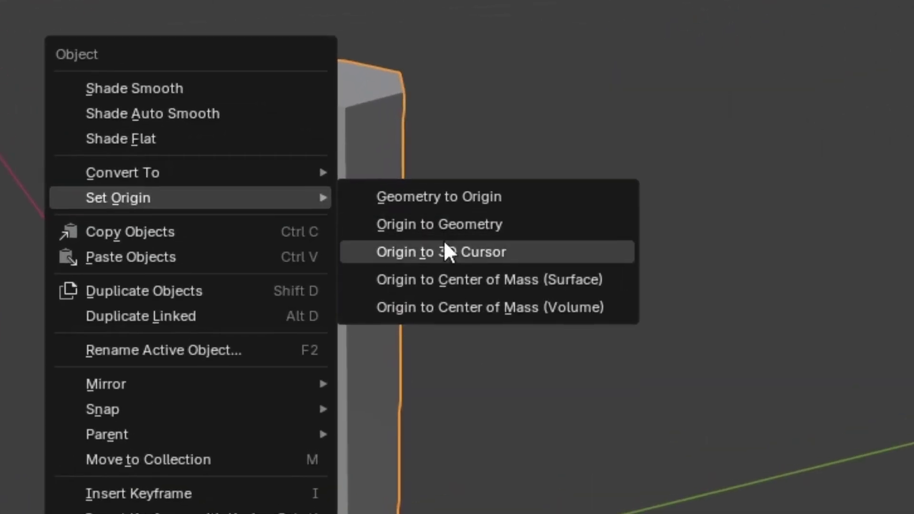
{"action": "left_click", "coordinate": [444, 249]}
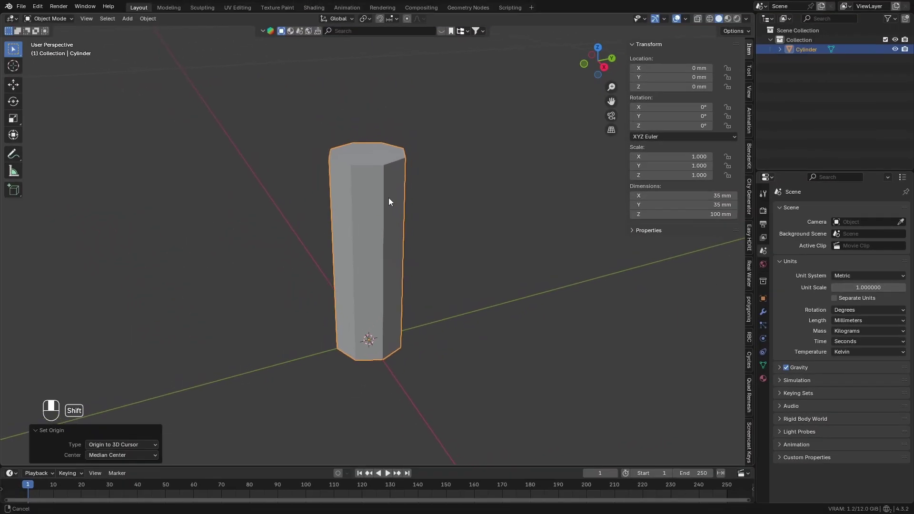
Step: Add 8 evenly spaced horizontal loop cuts along the cylinder's height, working in front view
{"action": "key", "text": "KP_1"}
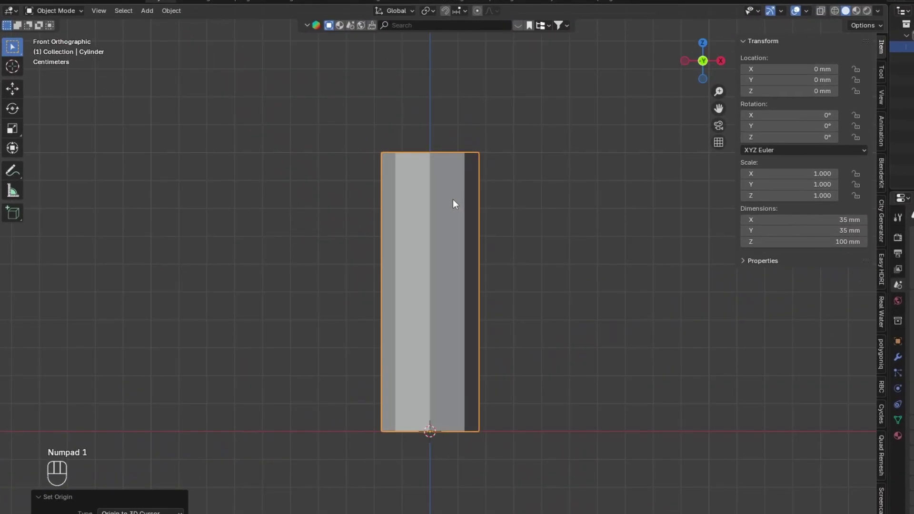
{"action": "key", "text": "Tab"}
{"action": "key", "text": "ctrl+r"}
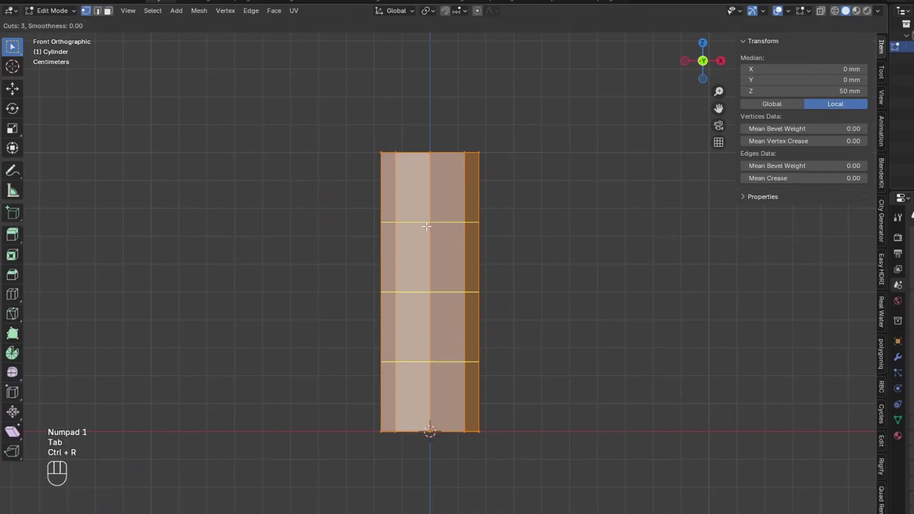
{"action": "scroll", "coordinate": [427, 227], "scroll_direction": "up", "scroll_amount": 4}
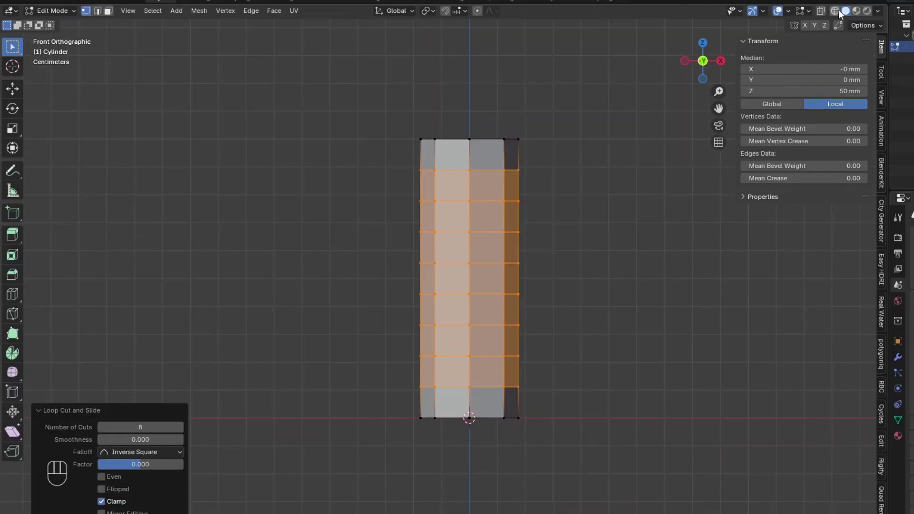
Step: In wireframe display, move the second loop cut below the top upward along Z by about 6.2 mm
{"action": "left_click", "coordinate": [835, 11]}
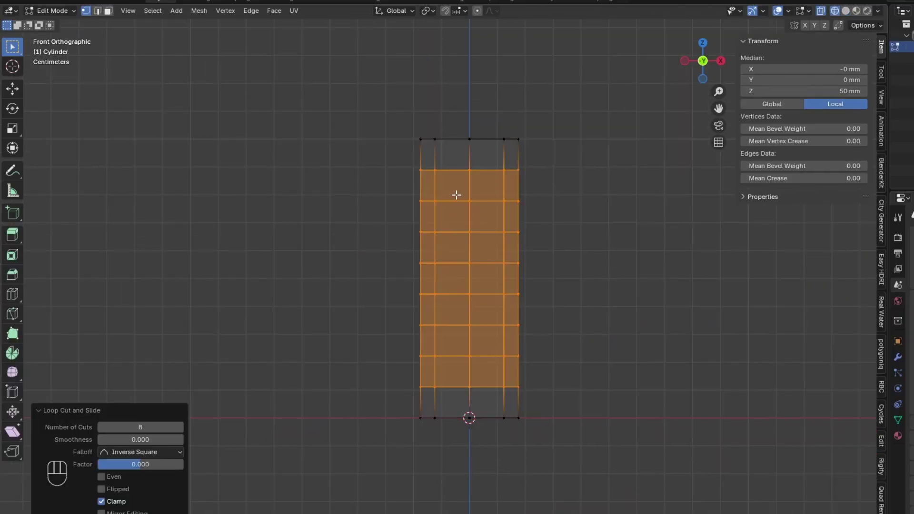
{"action": "key", "text": "2"}
{"action": "left_click", "coordinate": [452, 201]}
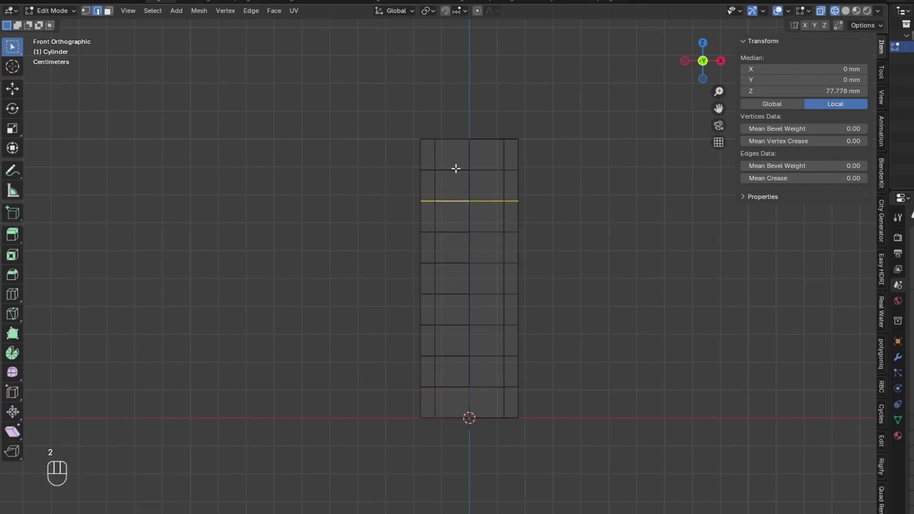
{"action": "key", "text": "g"}
{"action": "key", "text": "z"}
{"action": "left_click", "coordinate": [461, 191]}
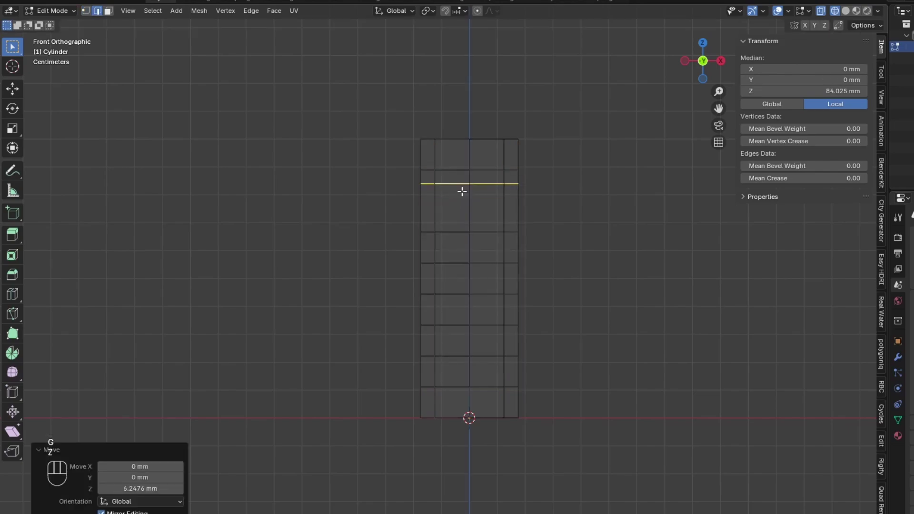
Step: Narrow the neck by scaling the two face bands below the raised loop to about 0.74 in X and Y only
{"action": "key", "text": "3"}
{"action": "left_click_drag", "start_coordinate": [406, 198], "coordinate": [534, 252]}
{"action": "key", "text": "s"}
{"action": "key", "text": "shift+z"}
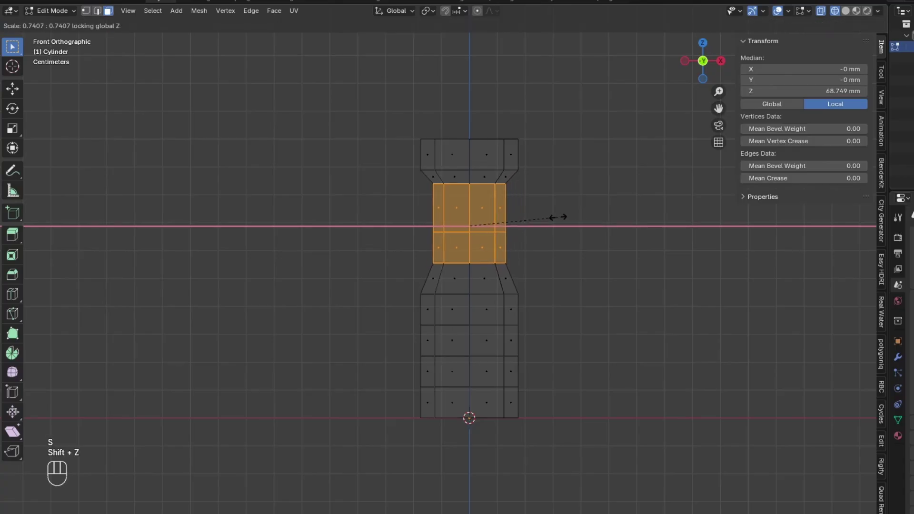
{"action": "left_click", "coordinate": [558, 217]}
{"action": "key", "text": "Tab"}
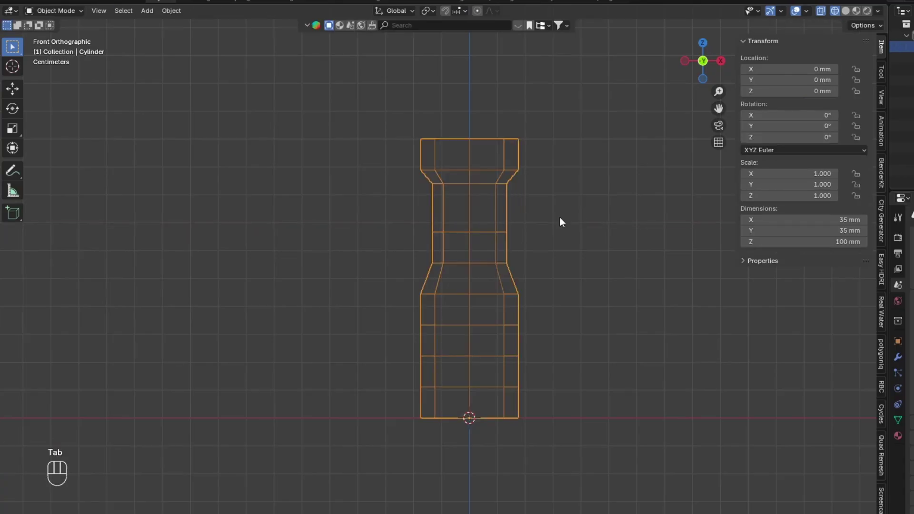
Step: Taper the base by scaling the bottom edge loop inward in X and Y only
{"action": "key", "text": "Tab"}
{"action": "key", "text": "2"}
{"action": "left_click", "coordinate": [481, 415], "text": "alt"}
{"action": "key", "text": "s"}
{"action": "key", "text": "shift+z"}
{"action": "left_click", "coordinate": [570, 387]}
Step: Move the lowest loop cut slightly down along Z toward the base, and return to solid shading in Object Mode
{"action": "left_click", "coordinate": [484, 390], "text": "alt"}
{"action": "key", "text": "g"}
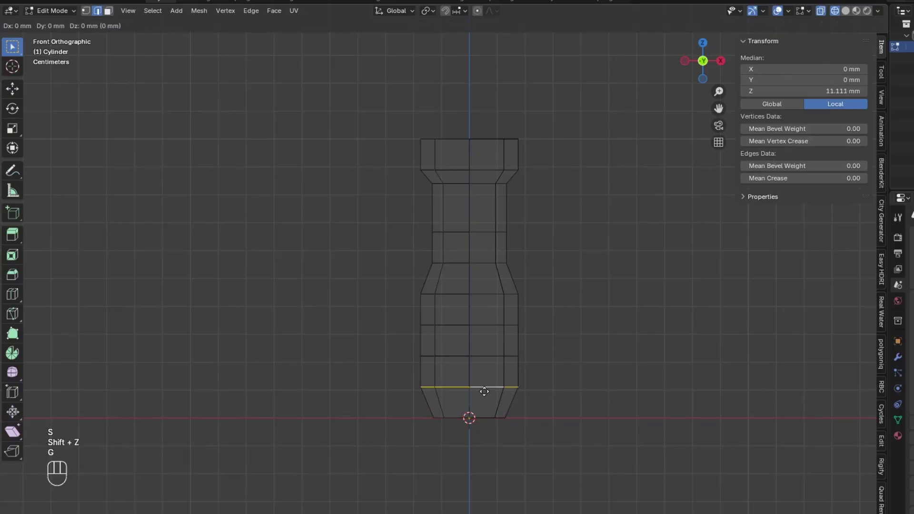
{"action": "key", "text": "z"}
{"action": "left_click", "coordinate": [490, 399]}
{"action": "middle_click_drag", "start_coordinate": [493, 398], "coordinate": [477, 369], "text": "shift"}
{"action": "key", "text": "Tab"}
{"action": "left_click", "coordinate": [846, 10]}
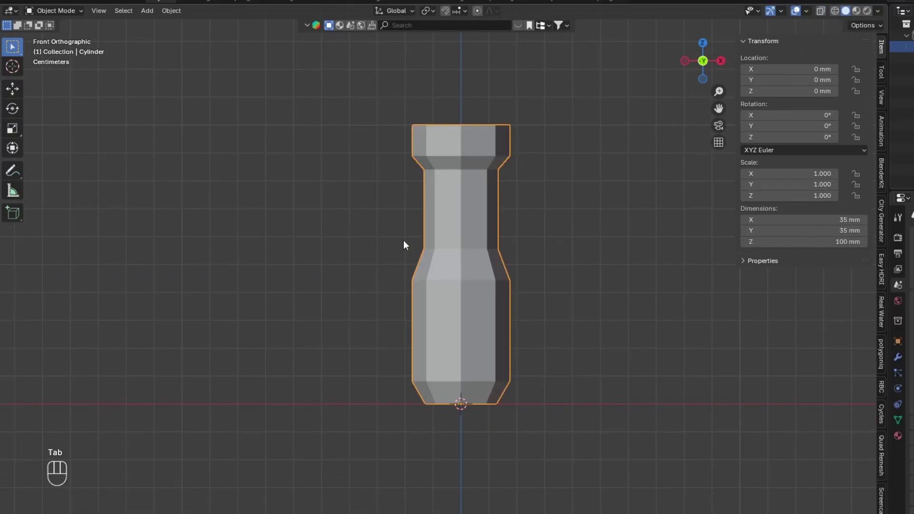
{"action": "mouse_move", "coordinate": [404, 240]}
{"action": "middle_mouse_down"}
{"action": "mouse_move", "coordinate": [464, 298]}
{"action": "mouse_move", "coordinate": [451, 263]}
{"action": "middle_mouse_up"}
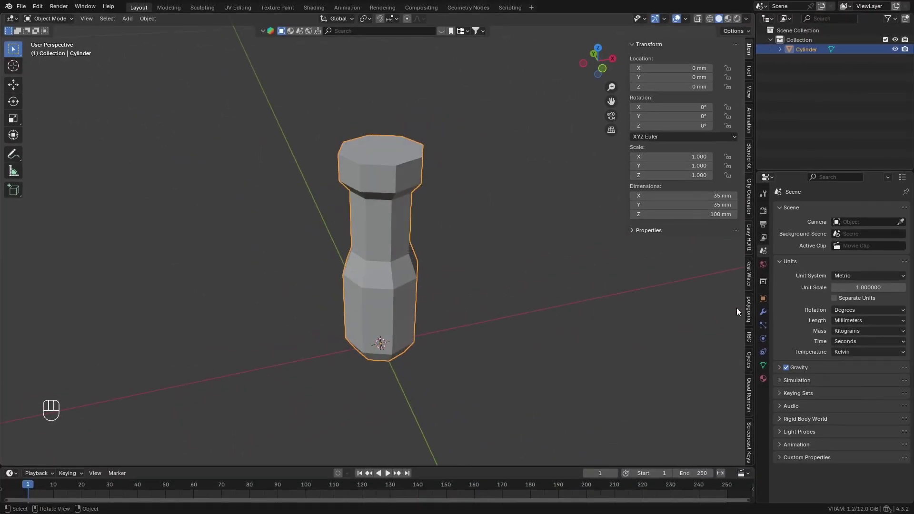
Step: Add a Subdivision Surface modifier to the cylinder with a viewport level of 2
{"action": "left_click", "coordinate": [883, 352]}
{"action": "left_click", "coordinate": [747, 97]}
{"action": "type", "text": "s"}
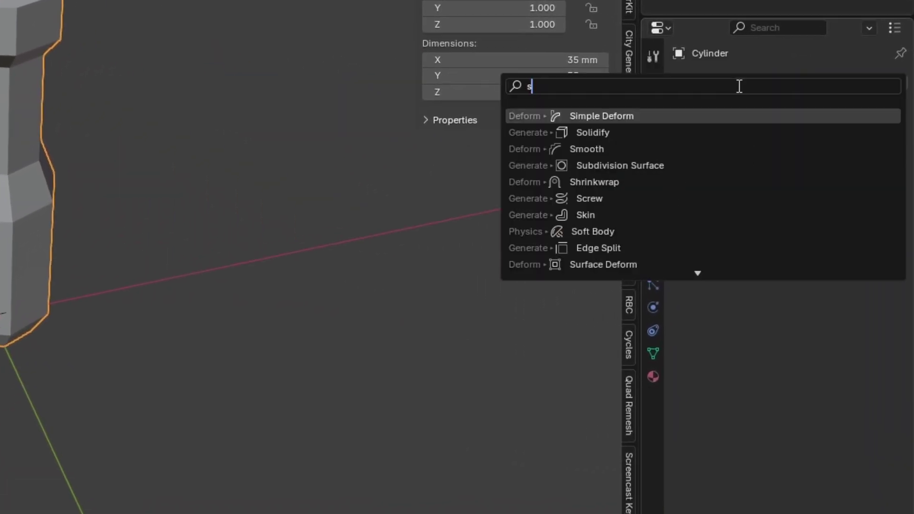
{"action": "type", "text": "ub"}
{"action": "left_click", "coordinate": [667, 114]}
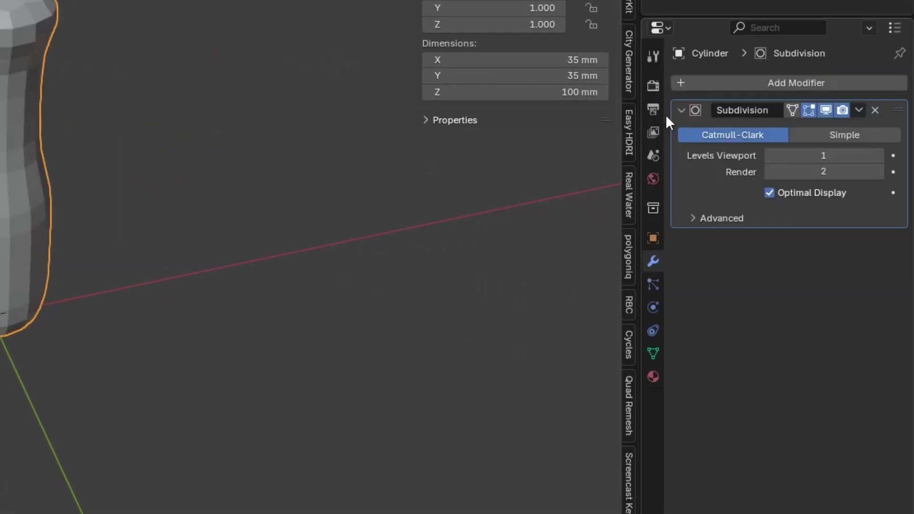
{"action": "left_click", "coordinate": [881, 155]}
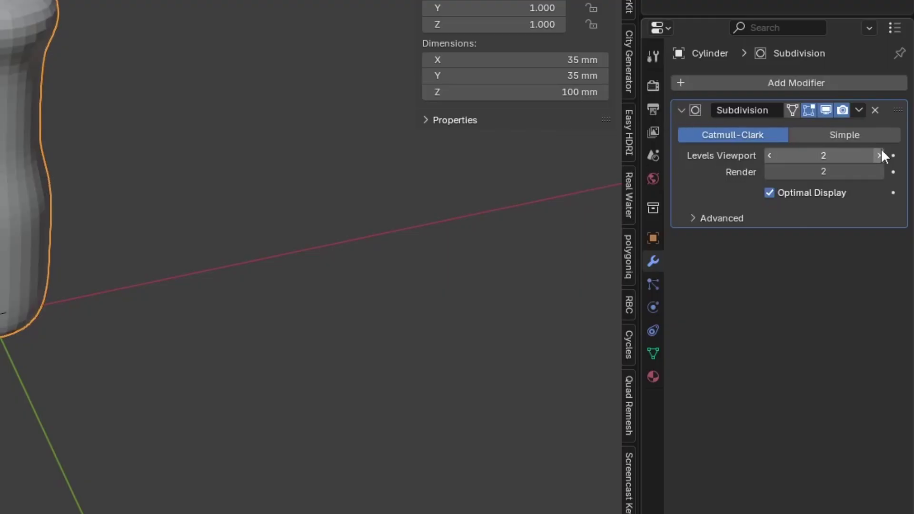
Step: Add a Bevel modifier and place it above the Subdivision modifier in the stack
{"action": "left_click", "coordinate": [818, 83]}
{"action": "type", "text": "bev"}
{"action": "left_click", "coordinate": [717, 115]}
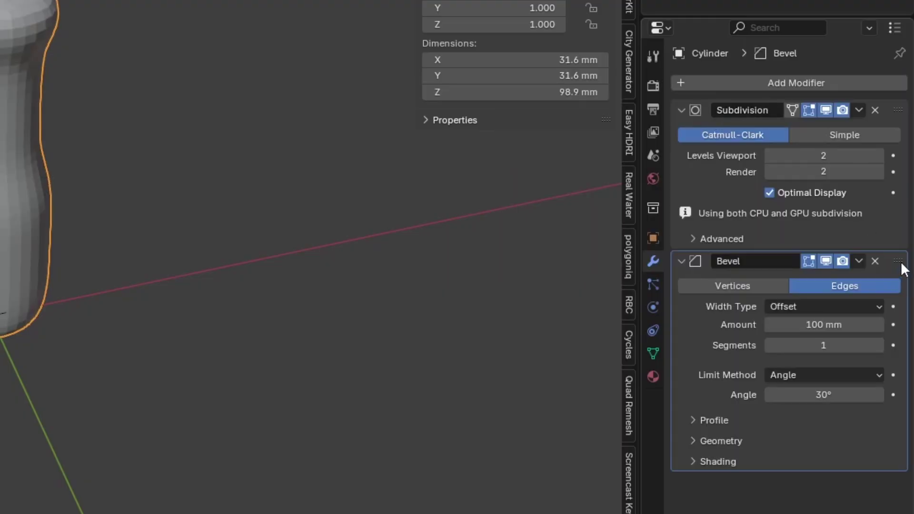
{"action": "left_click_drag", "start_coordinate": [897, 261], "coordinate": [885, 102]}
Step: Set the Bevel modifier to a 1 mm amount and 3 segments, limited by Weight
{"action": "left_click", "coordinate": [835, 176]}
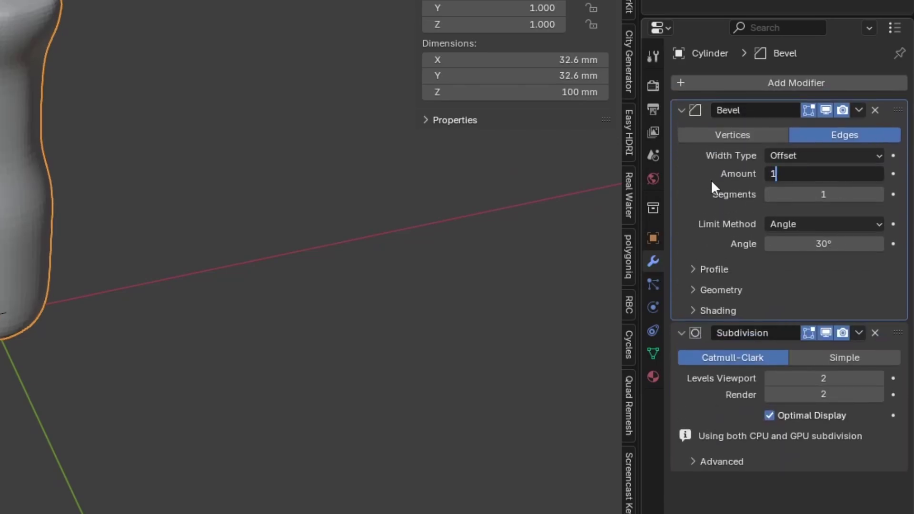
{"action": "type", "text": "1"}
{"action": "key", "text": "Return"}
{"action": "left_click", "coordinate": [880, 194]}
{"action": "left_click", "coordinate": [880, 194]}
{"action": "left_click", "coordinate": [841, 225]}
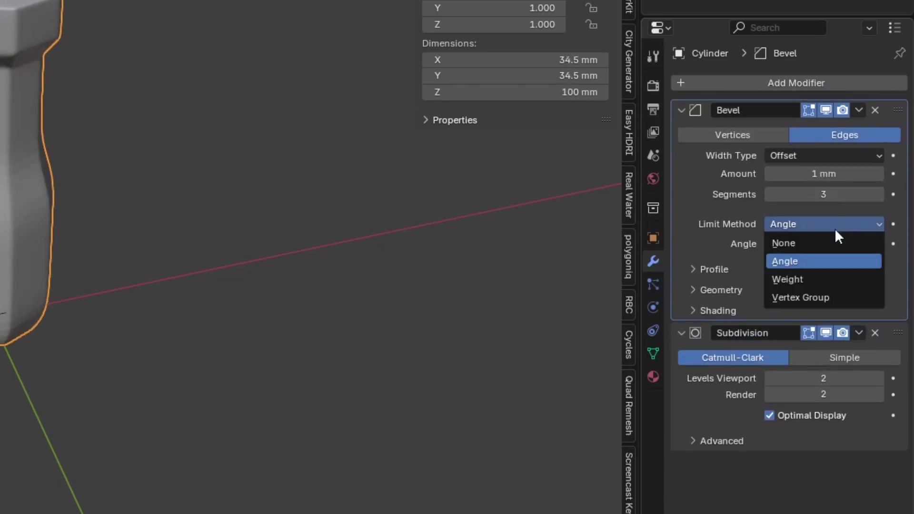
{"action": "left_click", "coordinate": [801, 274]}
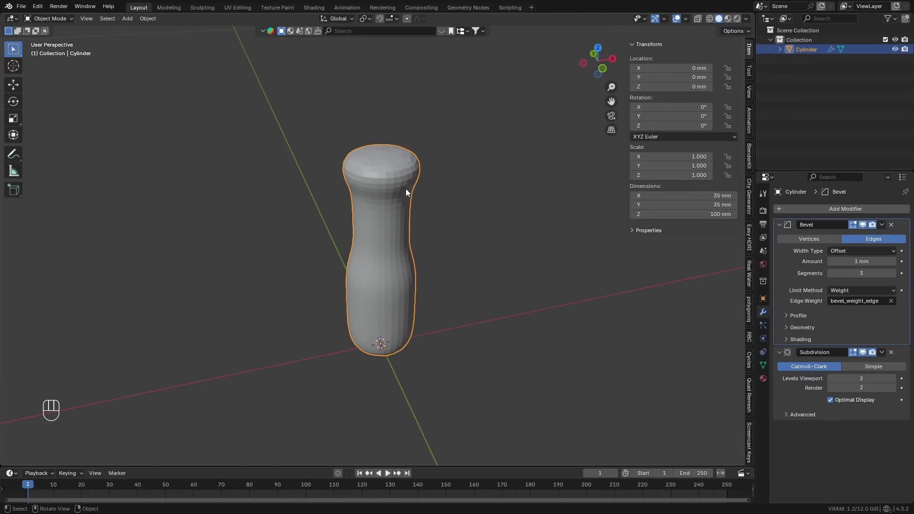
Step: Set the Mean Bevel Weight to 1.00 on the top rim and on the edge loop at the underside of the handle's collar
{"action": "key", "text": "Tab"}
{"action": "key", "text": "2"}
{"action": "left_click", "coordinate": [385, 165], "text": "alt"}
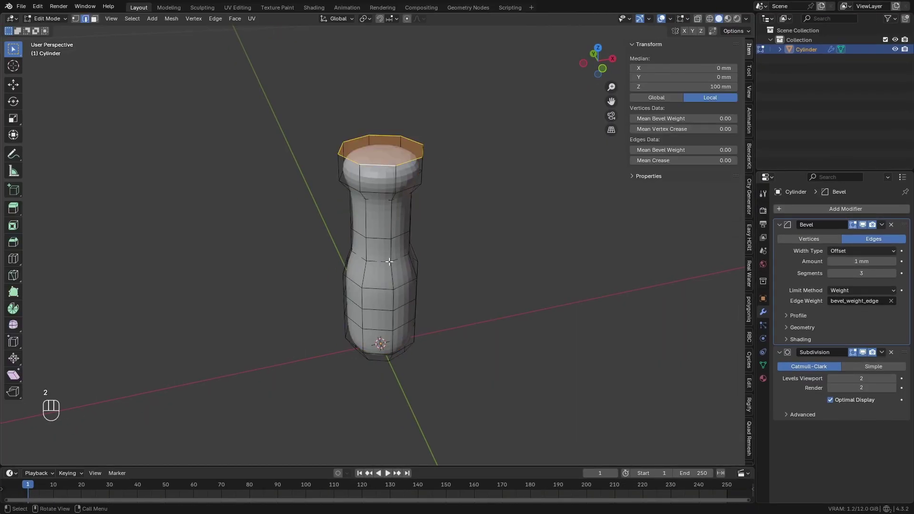
{"action": "double_click", "coordinate": [378, 191], "text": "shift"}
{"action": "left_click_drag", "start_coordinate": [662, 150], "coordinate": [714, 150]}
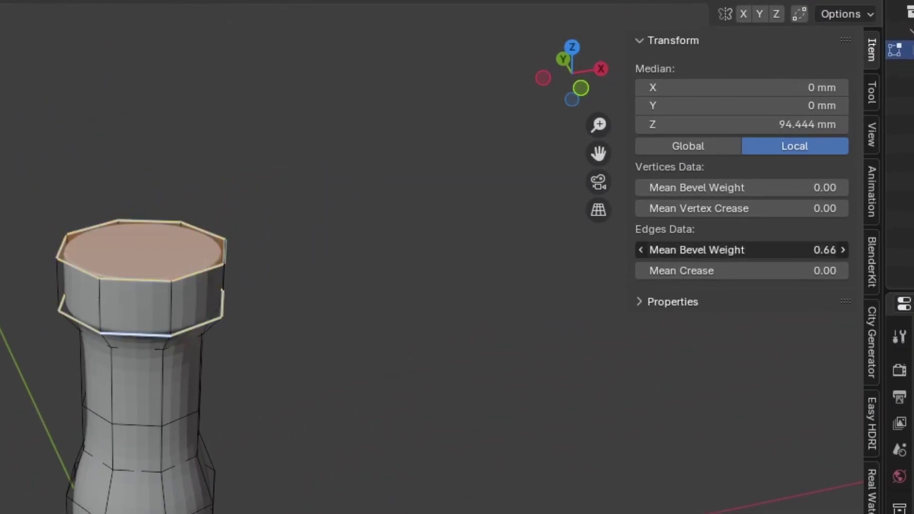
Step: Return to Object Mode and apply smooth shading to the handle
{"action": "key", "text": "Tab"}
{"action": "right_click", "coordinate": [162, 325]}
{"action": "left_click", "coordinate": [126, 253]}
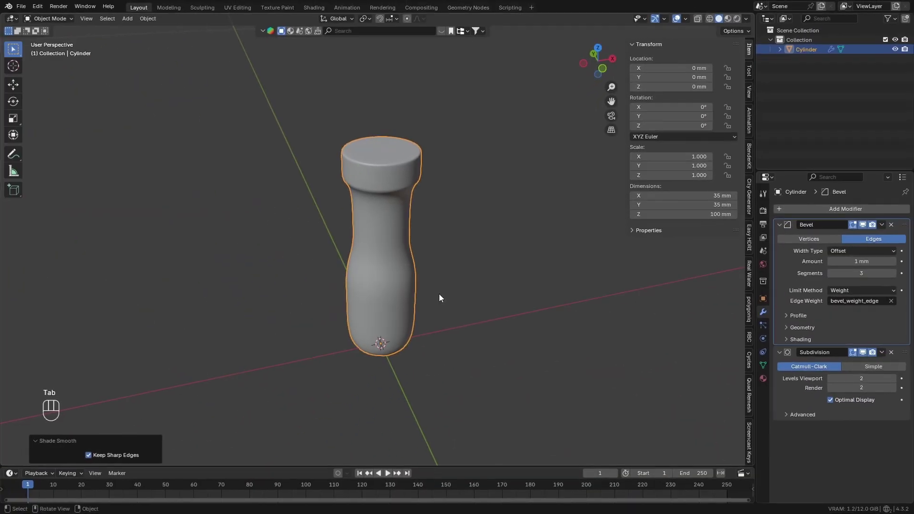
Step: Bevel the lowest horizontal edge loop near the handle's base by about 0.575 mm with one segment
{"action": "middle_click_drag", "start_coordinate": [439, 294], "coordinate": [414, 232]}
{"action": "key", "text": "Tab"}
{"action": "scroll", "coordinate": [391, 373], "scroll_direction": "up", "scroll_amount": 3}
{"action": "key", "text": "2"}
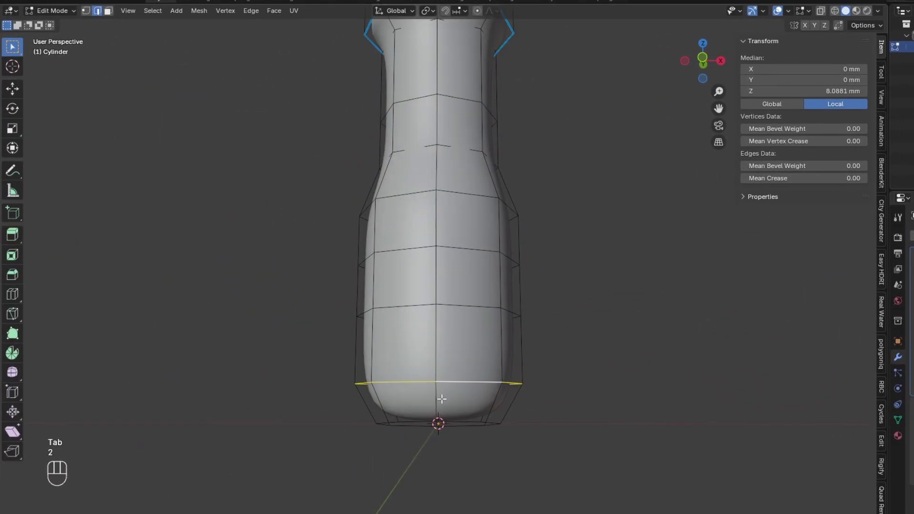
{"action": "scroll", "coordinate": [448, 368], "scroll_direction": "up", "scroll_amount": 4}
{"action": "key", "text": "ctrl+b"}
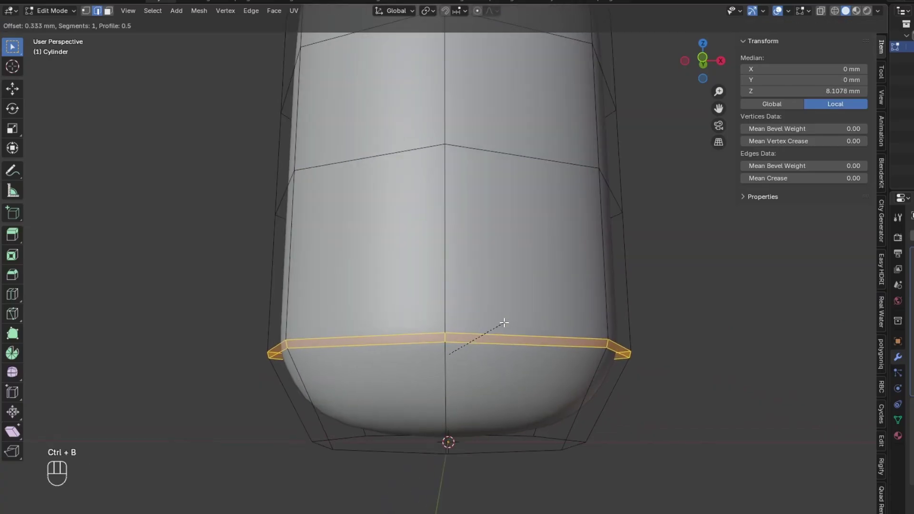
{"action": "left_click", "coordinate": [504, 320]}
{"action": "scroll", "coordinate": [495, 334], "scroll_direction": "up", "scroll_amount": 2}
Step: Extrude the narrow band of faces in place and scale it inward to 0.920 in X and Y to form a groove
{"action": "key", "text": "alt+e"}
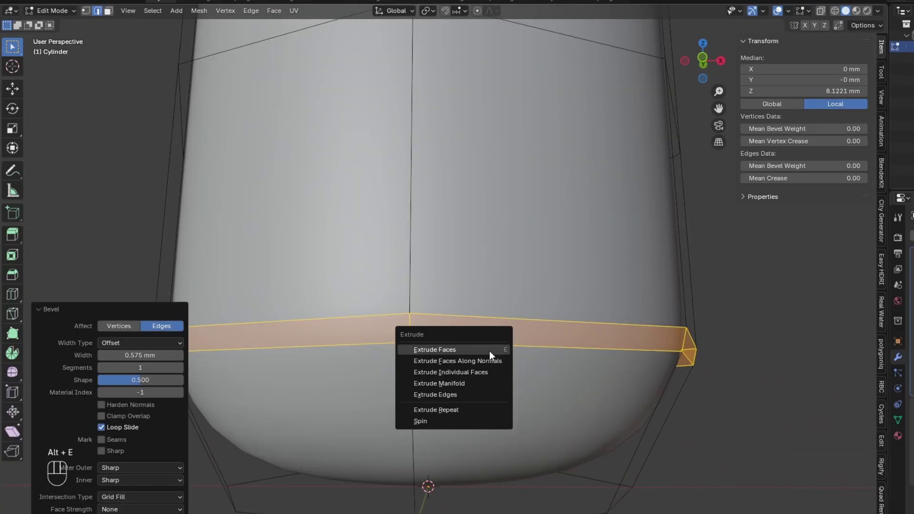
{"action": "left_click", "coordinate": [490, 350]}
{"action": "right_click", "coordinate": [629, 328]}
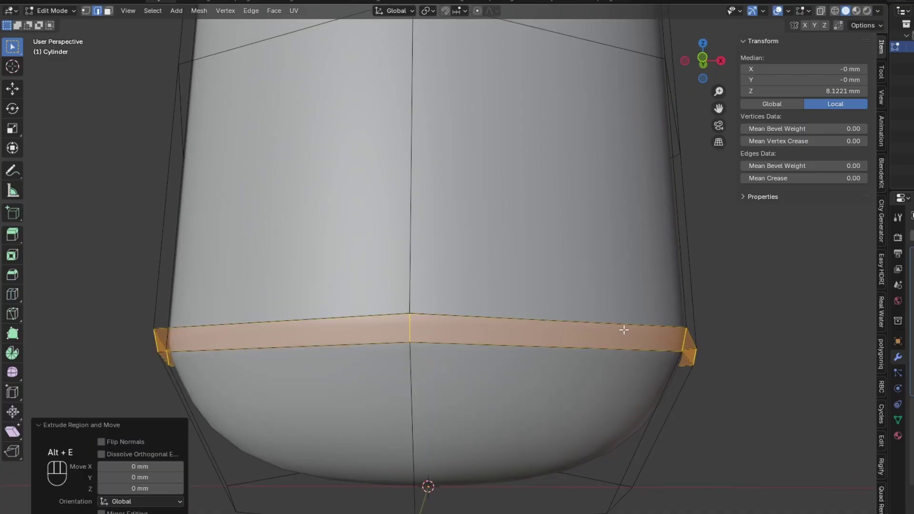
{"action": "key", "text": "s"}
{"action": "key", "text": "shift+z"}
{"action": "left_click", "coordinate": [613, 331]}
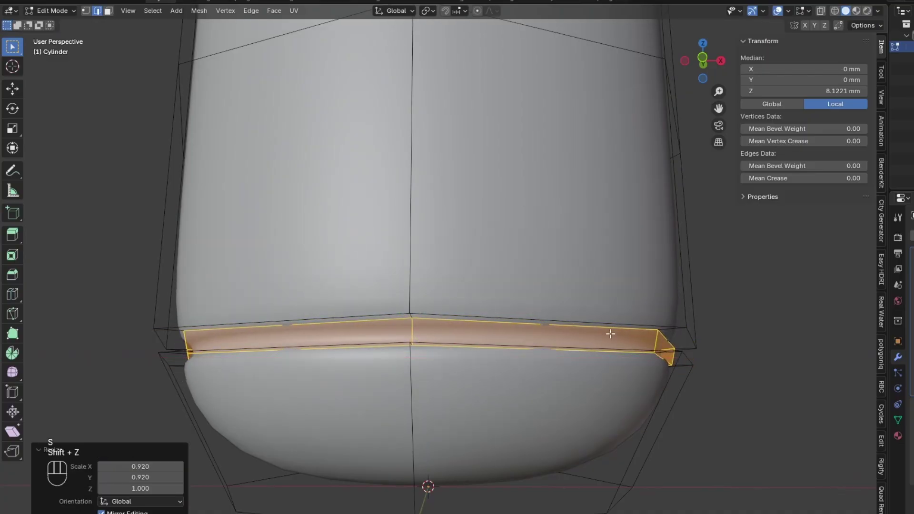
Step: Grow the selection to the whole groove and narrow it to about 0.738 along Z
{"action": "middle_click_drag", "start_coordinate": [608, 332], "coordinate": [609, 351]}
{"action": "key", "text": "ctrl+KP_Add"}
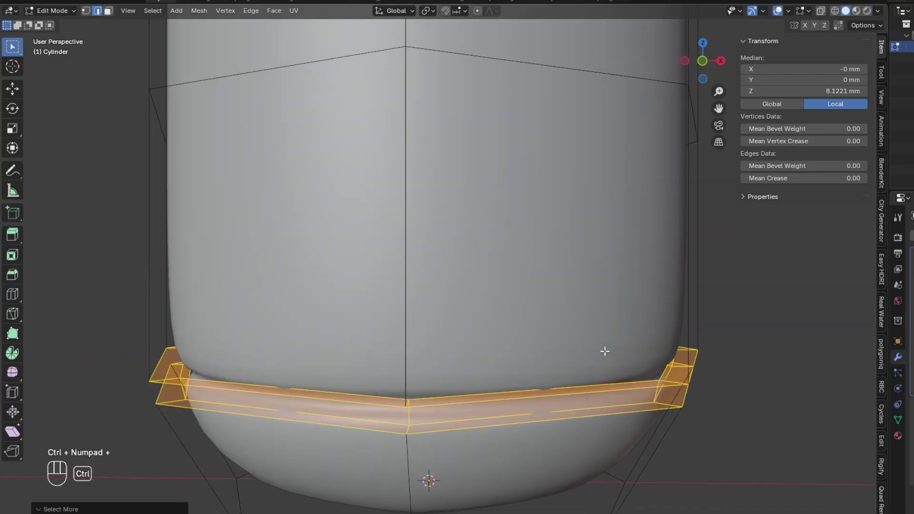
{"action": "key", "text": "s"}
{"action": "key", "text": "z"}
{"action": "key", "text": "z"}
{"action": "left_click", "coordinate": [643, 313]}
{"action": "scroll", "coordinate": [587, 316], "scroll_direction": "down", "scroll_amount": 4}
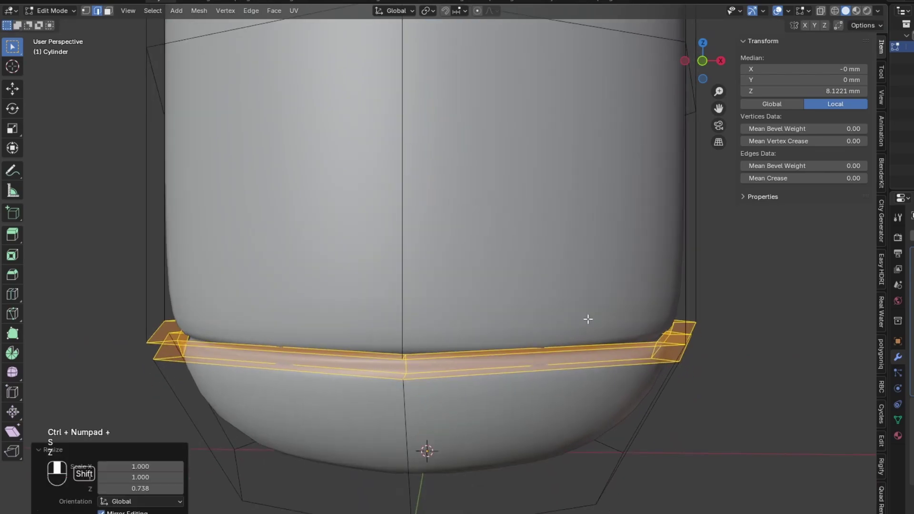
Step: Raise the Mean Bevel Weight of the groove's edge loops and view the handle in Object Mode
{"action": "left_click", "coordinate": [564, 326], "text": "alt"}
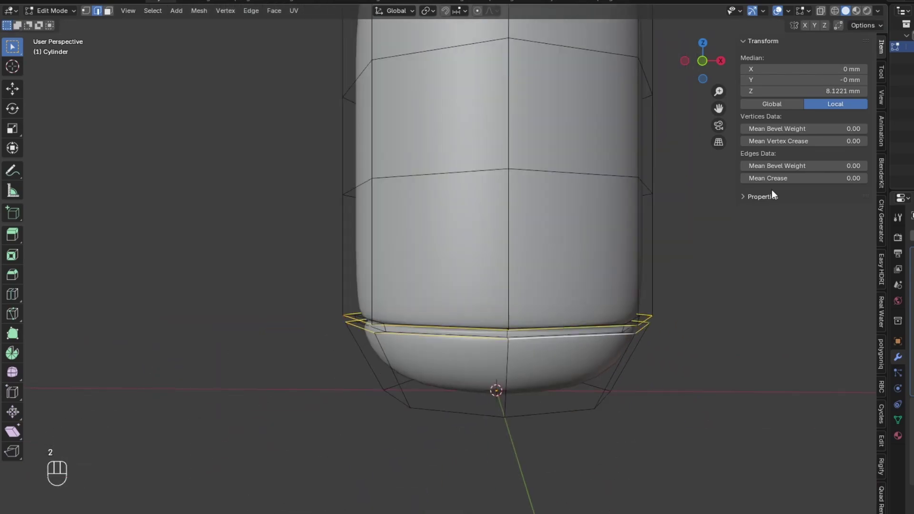
{"action": "left_click_drag", "start_coordinate": [781, 166], "coordinate": [838, 166]}
{"action": "key", "text": "Tab"}
{"action": "scroll", "coordinate": [387, 310], "scroll_direction": "down", "scroll_amount": 2}
Step: Adjust the groove's depth by scaling its inner faces in X and Y, and check the handle from the front in Object Mode
{"action": "key", "text": "Tab"}
{"action": "scroll", "coordinate": [478, 323], "scroll_direction": "up", "scroll_amount": 2}
{"action": "key", "text": "2"}
{"action": "key", "text": "3"}
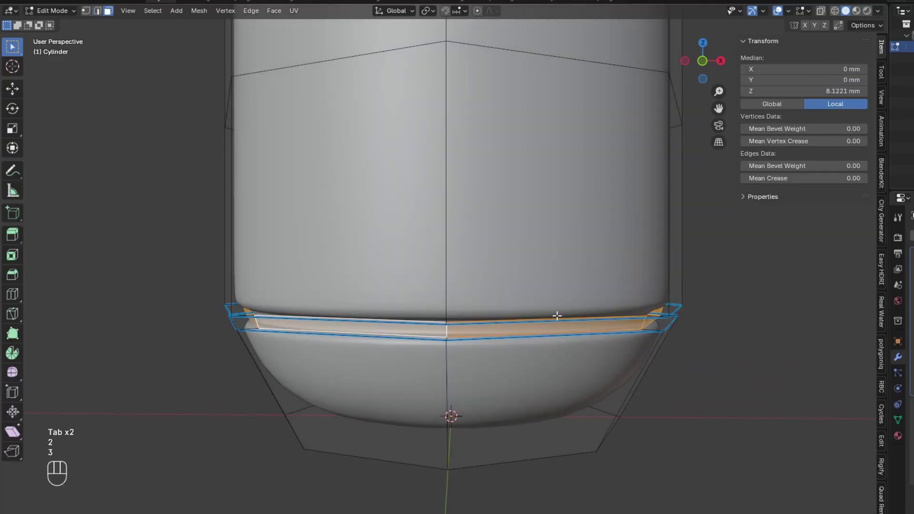
{"action": "key", "text": "alt+s"}
{"action": "right_click", "coordinate": [557, 315]}
{"action": "key", "text": "s"}
{"action": "key", "text": "shift+z"}
{"action": "left_click", "coordinate": [558, 312]}
{"action": "key", "text": "Tab"}
{"action": "scroll", "coordinate": [559, 313], "scroll_direction": "down", "scroll_amount": 2}
{"action": "middle_click_drag", "start_coordinate": [559, 312], "coordinate": [500, 316]}
{"action": "scroll", "coordinate": [538, 252], "scroll_direction": "down", "scroll_amount": 5}
{"action": "key", "text": "KP_1"}
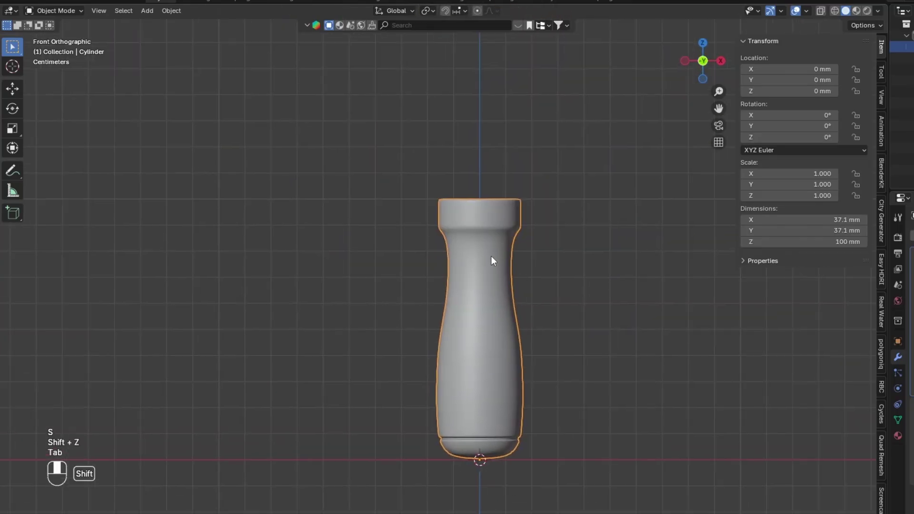
Step: Inset the handle's top face by about 7.885 mm
{"action": "middle_click_drag", "start_coordinate": [490, 255], "coordinate": [538, 283]}
{"action": "key", "text": "Tab"}
{"action": "scroll", "coordinate": [479, 236], "scroll_direction": "up", "scroll_amount": 4}
{"action": "key", "text": "3"}
{"action": "left_click", "coordinate": [480, 237]}
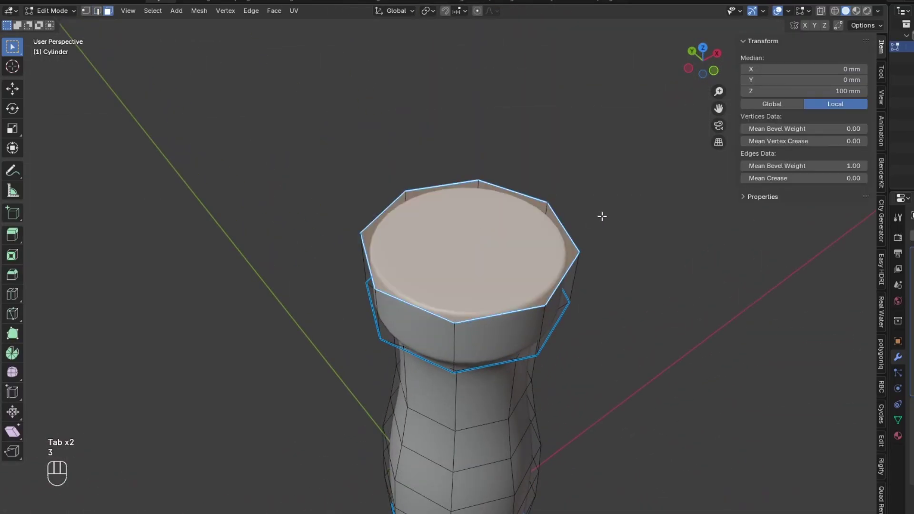
{"action": "key", "text": "i"}
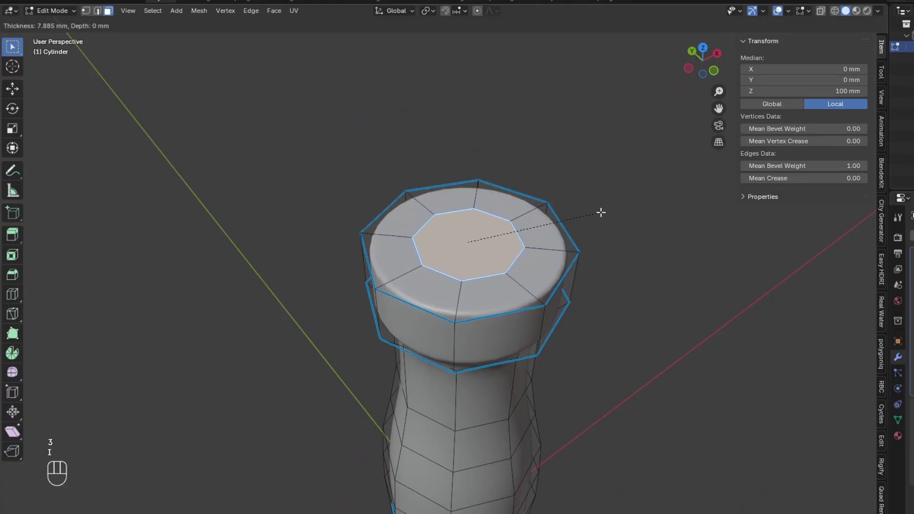
{"action": "left_click", "coordinate": [601, 213]}
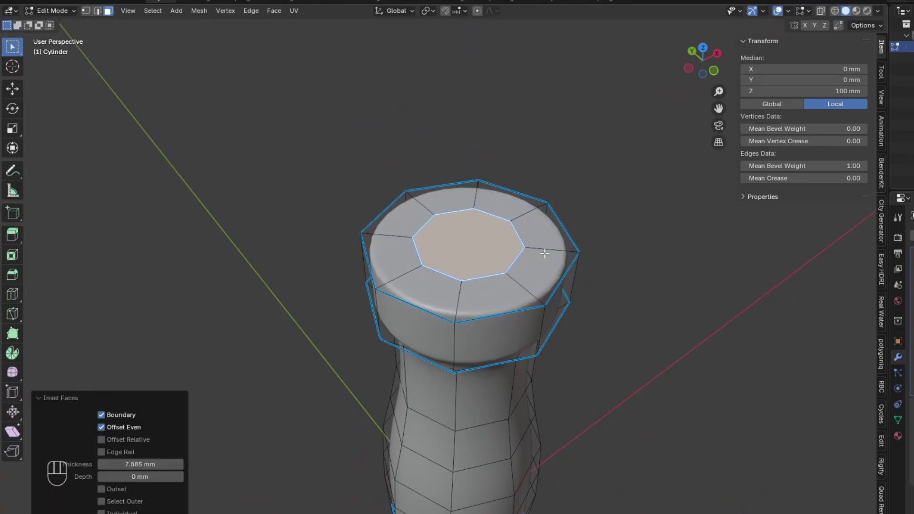
Step: Extrude the inset top face upward about 2.8 mm and raise the bevel weight of the raised block's vertical edges
{"action": "key", "text": "2"}
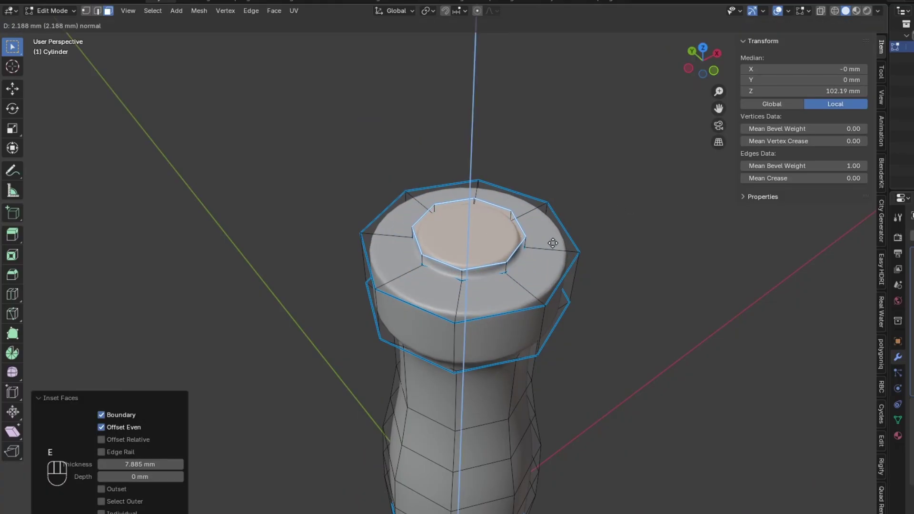
{"action": "left_click", "coordinate": [462, 270]}
{"action": "scroll", "coordinate": [462, 270], "scroll_direction": "up", "scroll_amount": 2}
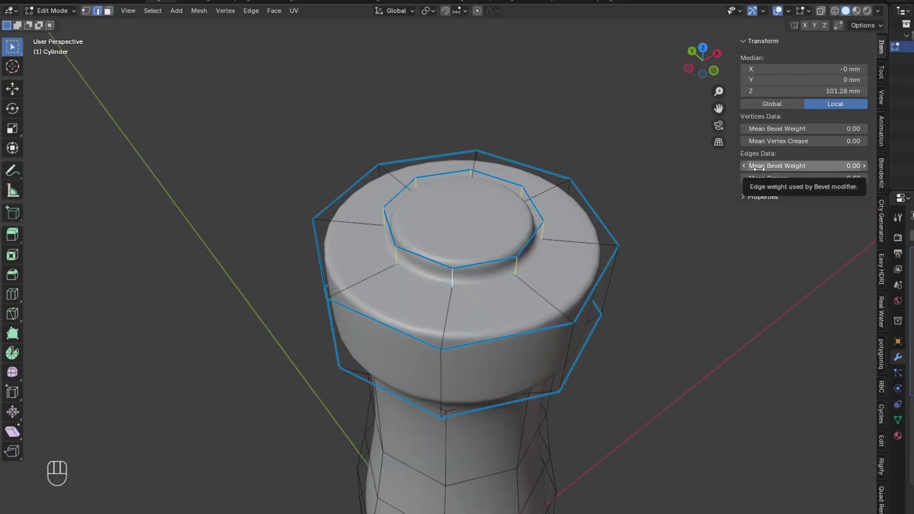
{"action": "left_click_drag", "start_coordinate": [757, 168], "coordinate": [804, 168]}
{"action": "key", "text": "Tab"}
{"action": "key", "text": "Tab"}
Step: Duplicate the top face of the raised octagonal block in place and separate it into its own object
{"action": "key", "text": "3"}
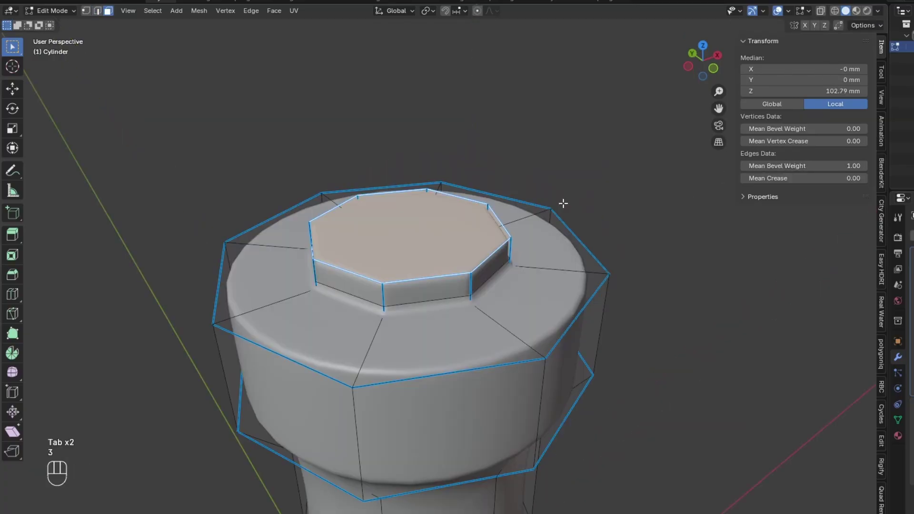
{"action": "key", "text": "shift+d"}
{"action": "right_click", "coordinate": [576, 208]}
{"action": "key", "text": "p"}
{"action": "left_click", "coordinate": [575, 210]}
Step: In Object Mode, scale the separated face to about 0.625 in X and Y
{"action": "key", "text": "Tab"}
{"action": "key", "text": "s"}
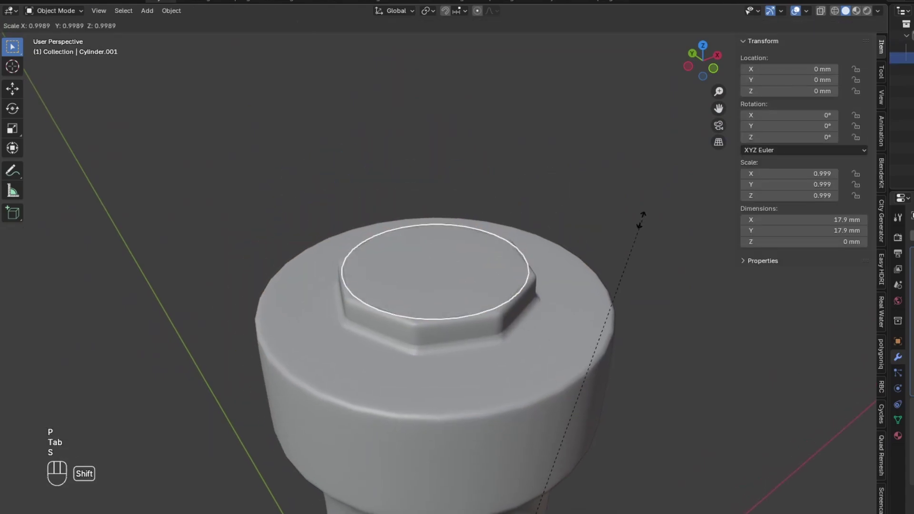
{"action": "key", "text": "shift+z"}
{"action": "left_click", "coordinate": [481, 376]}
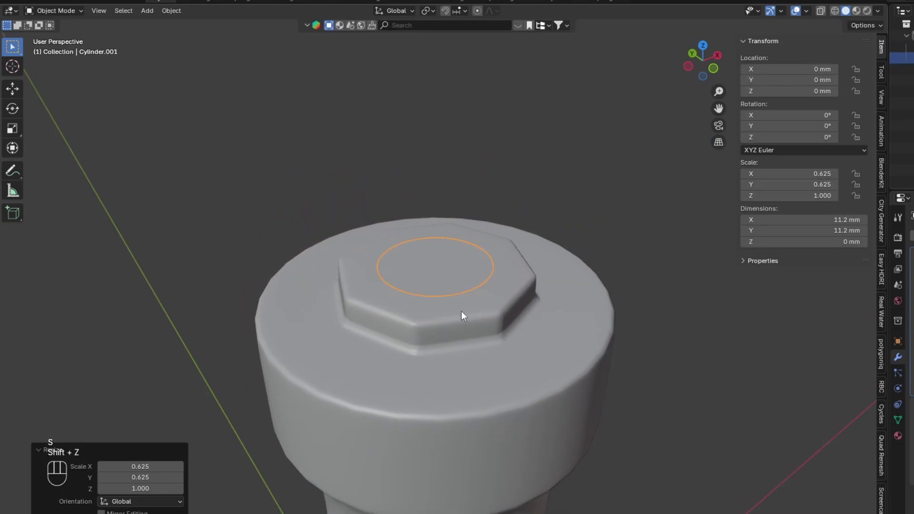
Step: Move the separated face's geometry down about 4.06 mm along Z into the collar, working in front view
{"action": "key", "text": "KP_1"}
{"action": "middle_click_drag", "start_coordinate": [471, 241], "coordinate": [459, 267], "text": "shift"}
{"action": "key", "text": "Tab"}
{"action": "key", "text": "a"}
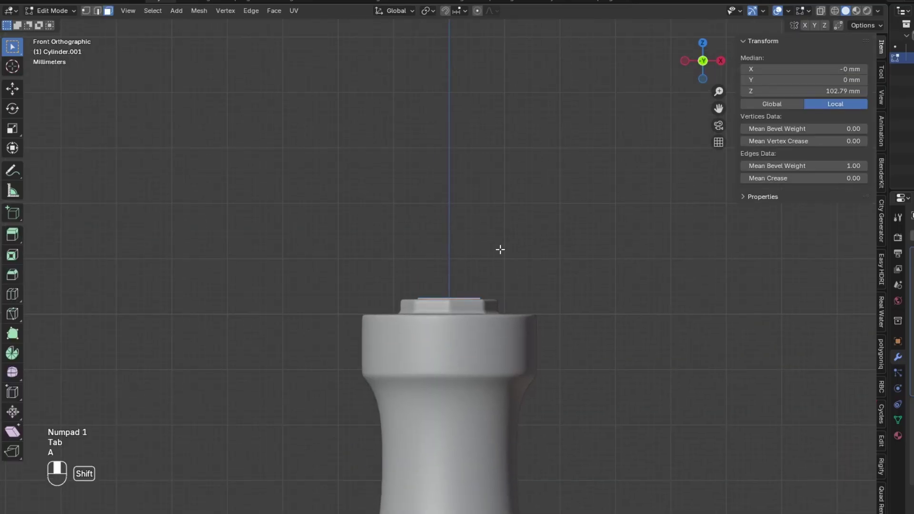
{"action": "scroll", "coordinate": [499, 278], "scroll_direction": "down", "scroll_amount": 3}
{"action": "scroll", "coordinate": [499, 278], "scroll_direction": "up", "scroll_amount": 4}
{"action": "key", "text": "g"}
{"action": "key", "text": "z"}
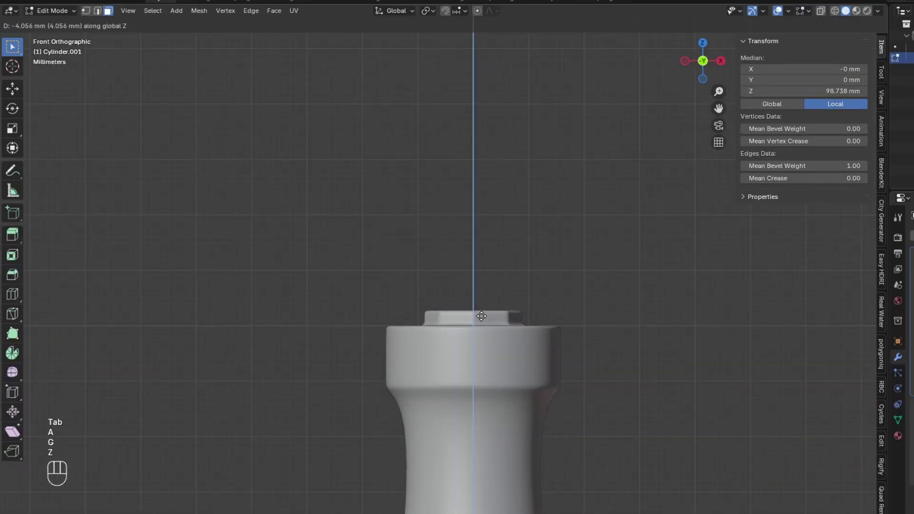
{"action": "left_click", "coordinate": [481, 316]}
Step: Extrude the separated face upward 100 mm to form the shaft and return to Object Mode
{"action": "scroll", "coordinate": [481, 316], "scroll_direction": "down", "scroll_amount": 3}
{"action": "type", "text": "e"}
{"action": "type", "text": "100"}
{"action": "key", "text": "Return"}
{"action": "middle_click_drag", "start_coordinate": [499, 207], "coordinate": [549, 249]}
{"action": "key", "text": "Tab"}
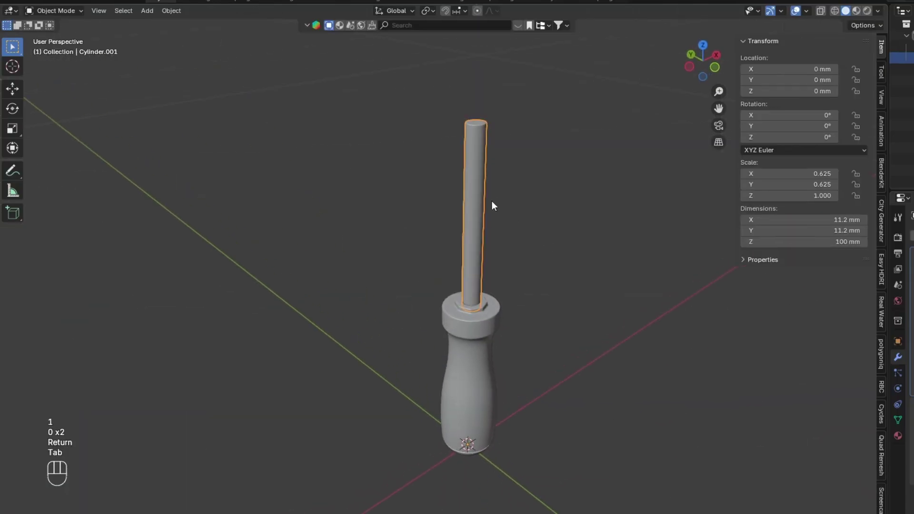
Step: Scale the whole shaft mesh down in X and Y to a thickness of about 6.95 mm
{"action": "scroll", "coordinate": [500, 191], "scroll_direction": "up", "scroll_amount": 4}
{"action": "key", "text": "Tab"}
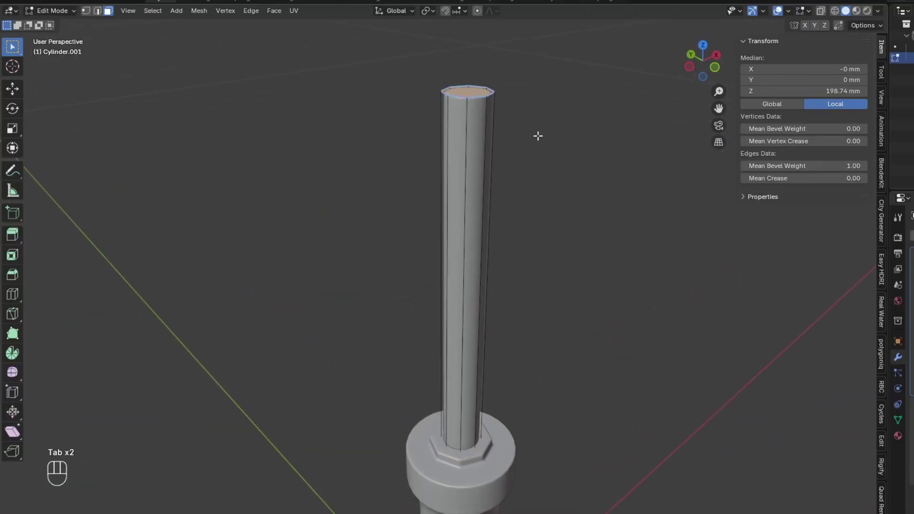
{"action": "key", "text": "a"}
{"action": "key", "text": "s"}
{"action": "key", "text": "shift+z"}
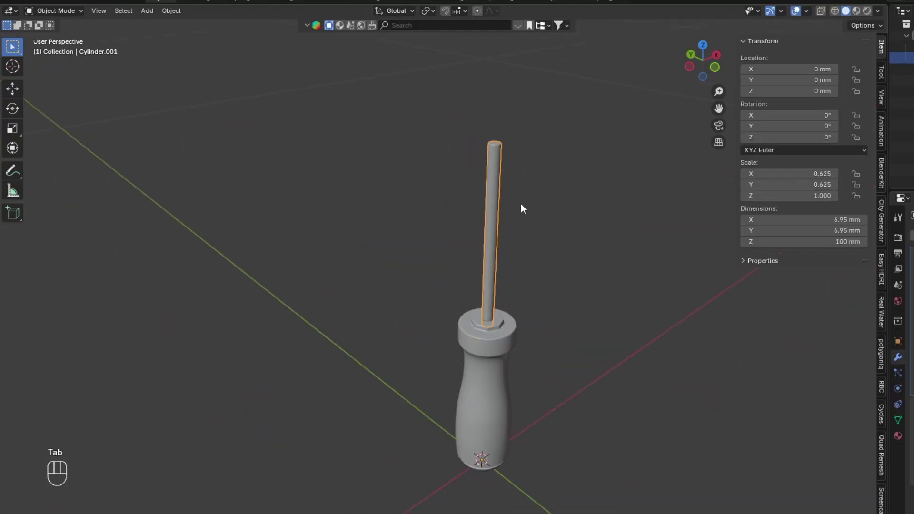
Step: Undo the most recent trial edits on the shaft
{"action": "key", "text": "ctrl+z"}
{"action": "key", "text": "ctrl+z"}
{"action": "key", "text": "ctrl+z"}
{"action": "key", "text": "ctrl+z"}
{"action": "key", "text": "ctrl+z"}
{"action": "key", "text": "ctrl+z"}
{"action": "key", "text": "ctrl+z"}
{"action": "key", "text": "ctrl+z"}
{"action": "key", "text": "ctrl+z"}
{"action": "key", "text": "ctrl+z"}
{"action": "key", "text": "ctrl+z"}
{"action": "key", "text": "ctrl+z"}
Step: Add a loop cut around the shaft and slide it toward the tip with a factor of about -0.551
{"action": "left_click", "coordinate": [708, 72]}
{"action": "scroll", "coordinate": [467, 147], "scroll_direction": "down", "scroll_amount": 2}
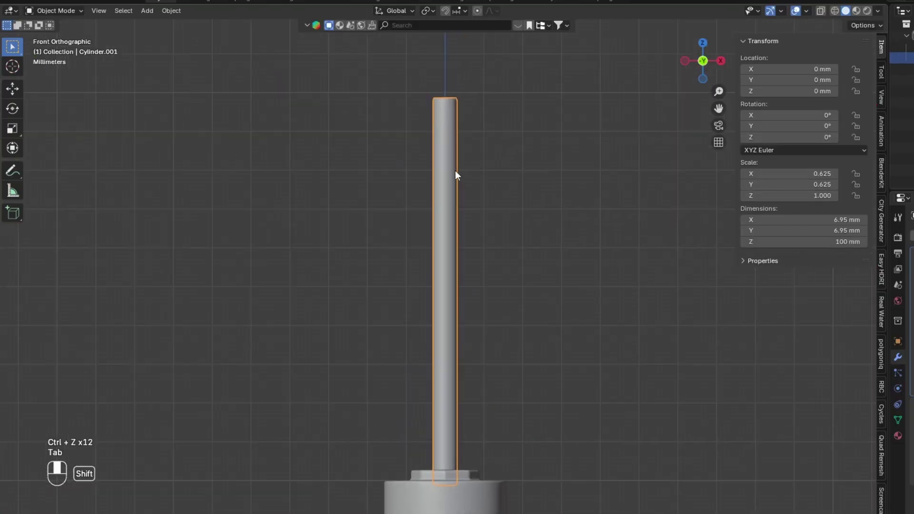
{"action": "key", "text": "Tab"}
{"action": "key", "text": "ctrl+r"}
{"action": "left_click", "coordinate": [421, 159]}
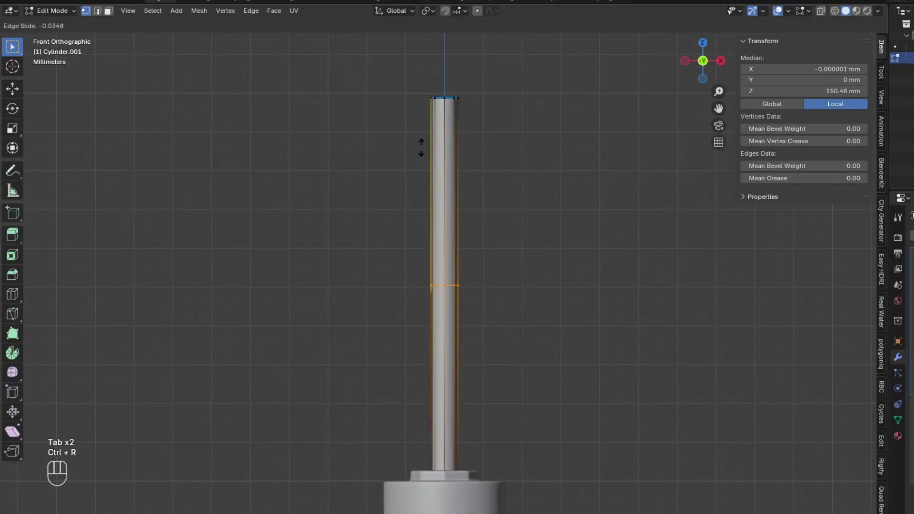
{"action": "left_click", "coordinate": [440, 58]}
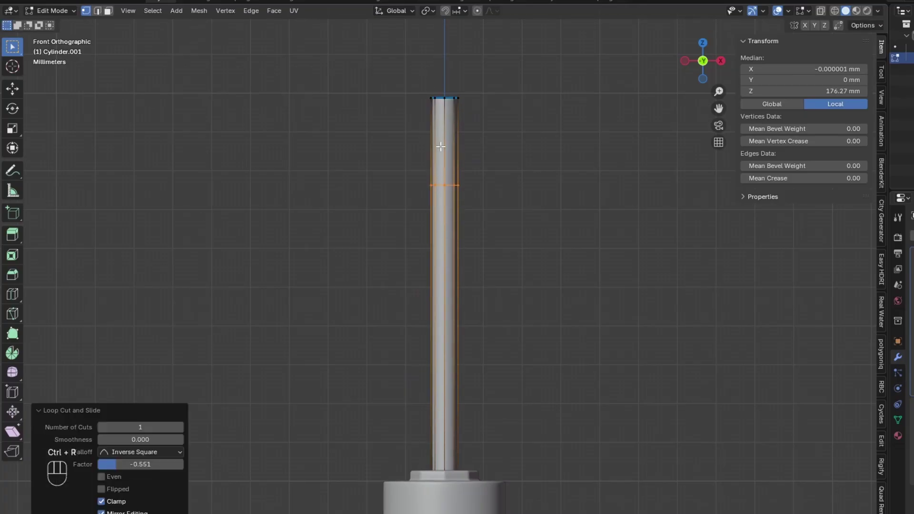
Step: Add a second loop cut around the shaft near the collar, at a height of about 106.29 mm, and return to Object Mode
{"action": "key", "text": "ctrl+r"}
{"action": "left_click", "coordinate": [443, 352]}
{"action": "left_click", "coordinate": [466, 472]}
{"action": "key", "text": "Tab"}
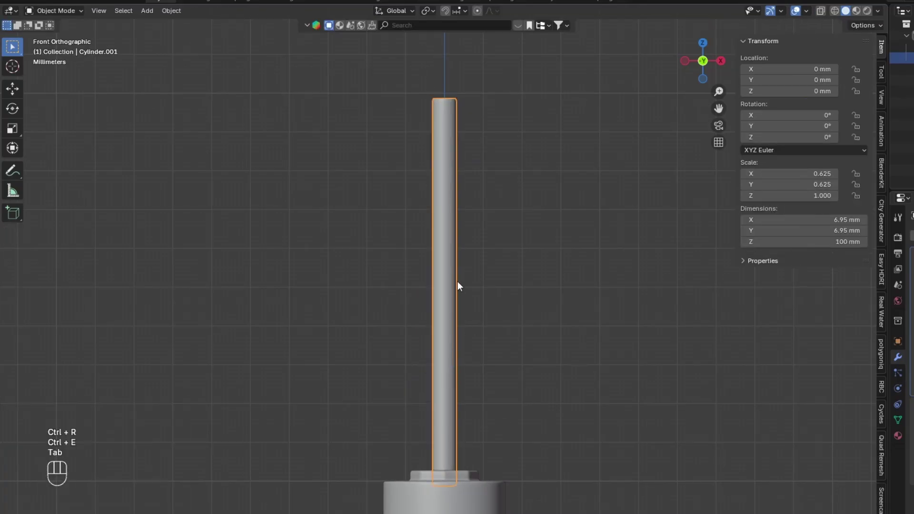
Step: Select the three tip vertices on the shaft's negative X side and flatten them into line by scaling X to 0
{"action": "key", "text": "Tab"}
{"action": "middle_click_drag", "start_coordinate": [446, 102], "coordinate": [450, 156], "text": "shift"}
{"action": "scroll", "coordinate": [451, 156], "scroll_direction": "up", "scroll_amount": 7}
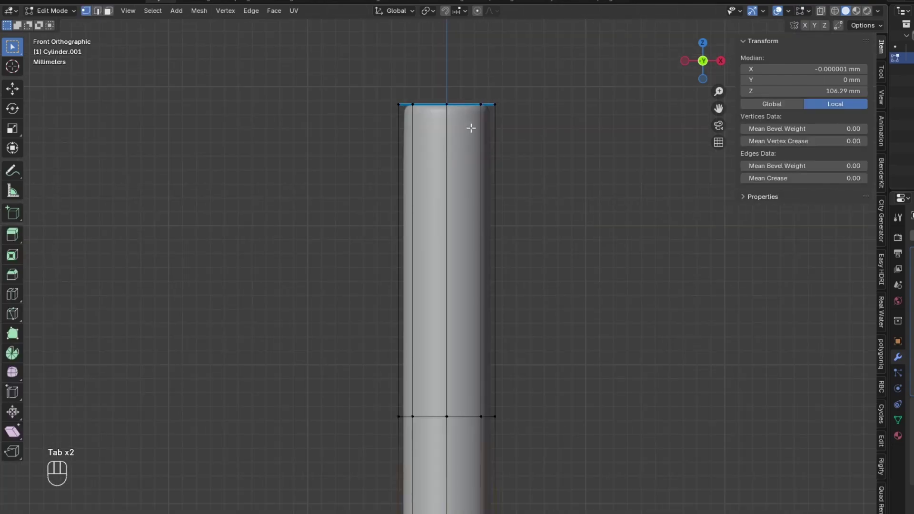
{"action": "middle_click_drag", "start_coordinate": [470, 122], "coordinate": [468, 198]}
{"action": "scroll", "coordinate": [347, 247], "scroll_direction": "up", "scroll_amount": 5}
{"action": "scroll", "coordinate": [347, 248], "scroll_direction": "down", "scroll_amount": 5}
{"action": "middle_click_drag", "start_coordinate": [369, 251], "coordinate": [326, 251]}
{"action": "left_click", "coordinate": [383, 224]}
{"action": "left_click", "coordinate": [337, 216], "text": "shift"}
{"action": "left_click", "coordinate": [334, 202], "text": "shift"}
{"action": "key", "text": "s"}
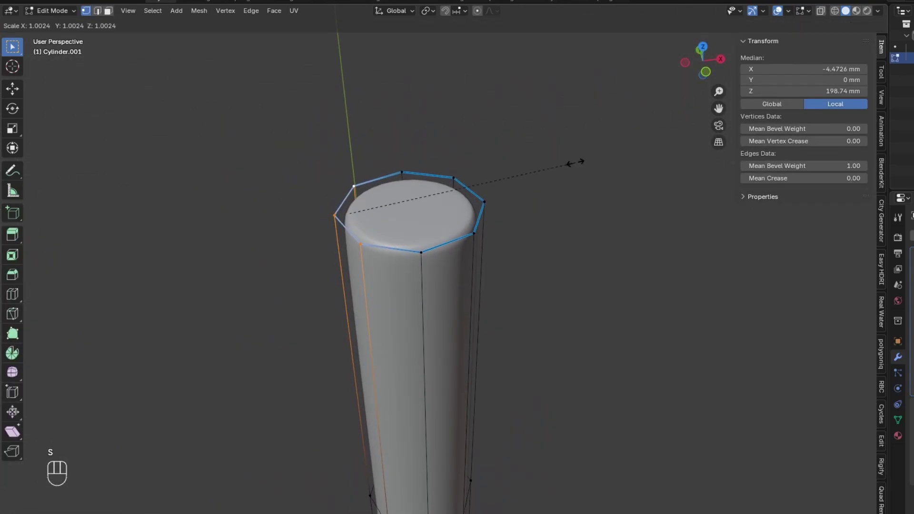
{"action": "key", "text": "x"}
{"action": "key", "text": "0"}
{"action": "key", "text": "Return"}
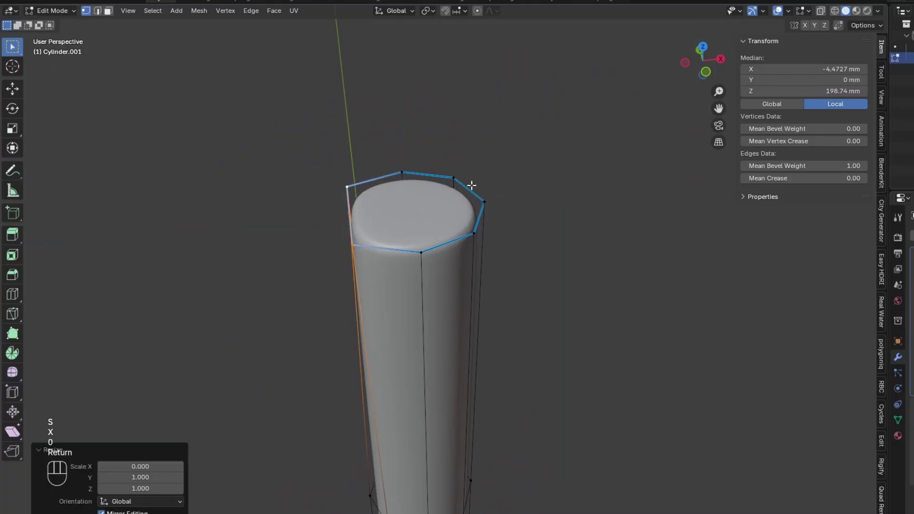
Step: Flatten the three tip vertices on the shaft's positive X side by scaling X to 0
{"action": "left_click", "coordinate": [454, 178]}
{"action": "left_click", "coordinate": [484, 200], "text": "shift"}
{"action": "left_click", "coordinate": [474, 233], "text": "shift"}
{"action": "key", "text": "s"}
{"action": "key", "text": "x"}
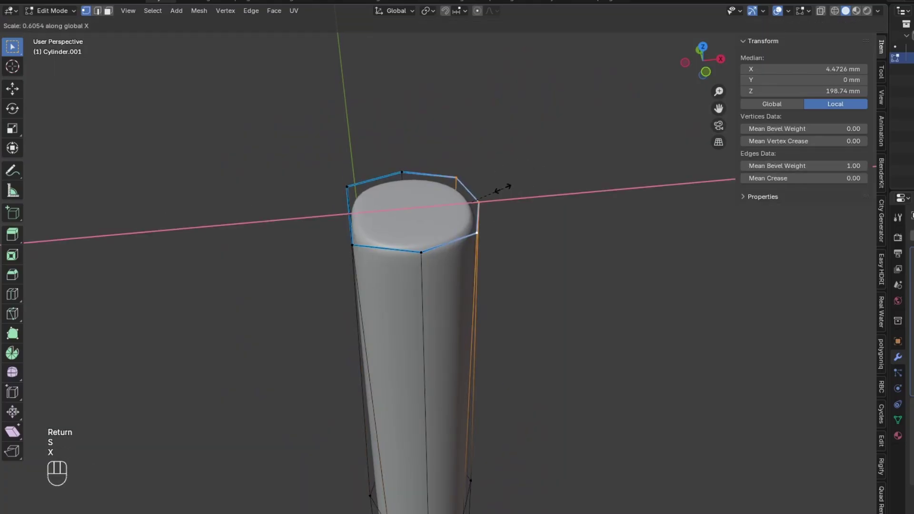
{"action": "key", "text": "0"}
{"action": "key", "text": "Return"}
Step: Add the negative X side tip vertices to the selection and scale both side groups together along X by 0.2
{"action": "left_click", "coordinate": [348, 186], "text": "shift"}
{"action": "left_click", "coordinate": [349, 246], "text": "shift"}
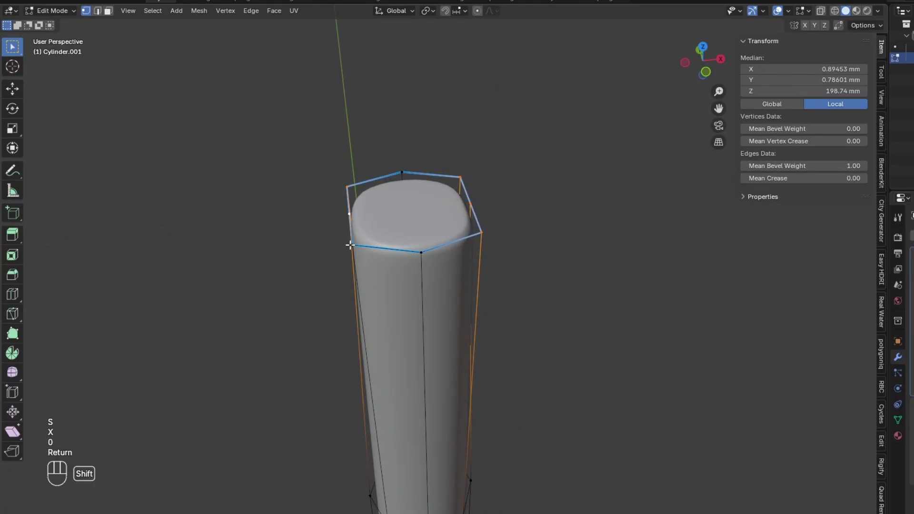
{"action": "key", "text": "s"}
{"action": "key", "text": "x"}
{"action": "key", "text": "period"}
{"action": "key", "text": "1"}
{"action": "key", "text": "BackSpace"}
{"action": "key", "text": "2"}
{"action": "key", "text": "Return"}
Step: Select the two remaining tip vertices at the opposite Y ends and scale them inward along Y by about 0.706
{"action": "left_click", "coordinate": [400, 174]}
{"action": "middle_click_drag", "start_coordinate": [401, 175], "coordinate": [521, 215]}
{"action": "left_click", "coordinate": [564, 195], "text": "shift"}
{"action": "key", "text": "s"}
{"action": "key", "text": "y"}
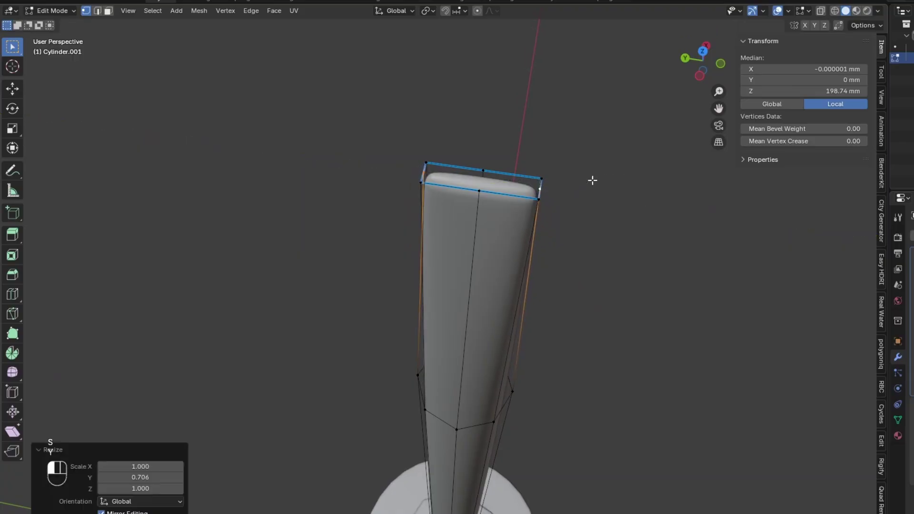
Step: Add a centred loop cut around the shaft's tapered end and narrow it along X in front wireframe view
{"action": "middle_click_drag", "start_coordinate": [592, 180], "coordinate": [467, 271]}
{"action": "key", "text": "ctrl+r"}
{"action": "left_click", "coordinate": [471, 275]}
{"action": "right_click", "coordinate": [471, 275]}
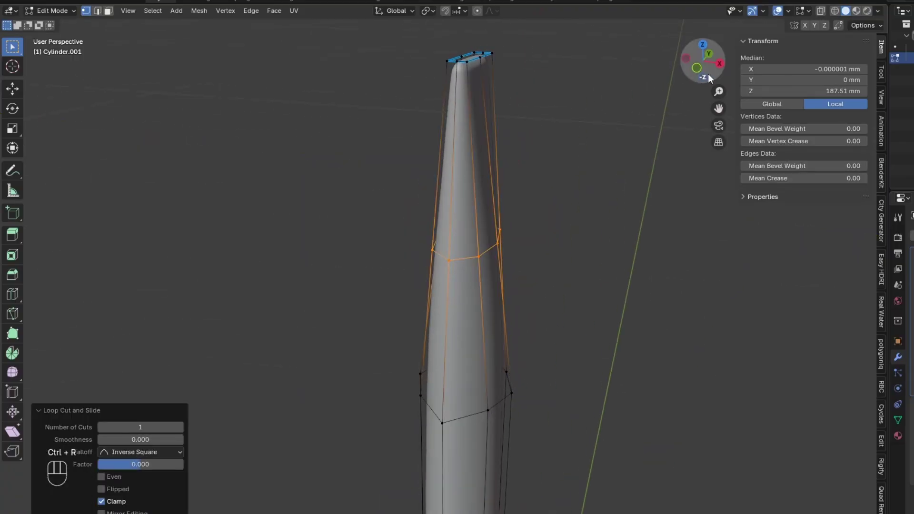
{"action": "left_click", "coordinate": [704, 77]}
{"action": "left_click", "coordinate": [834, 10]}
{"action": "scroll", "coordinate": [453, 196], "scroll_direction": "down", "scroll_amount": 4}
{"action": "key", "text": "s"}
{"action": "key", "text": "x"}
{"action": "left_click", "coordinate": [427, 314]}
Step: Add a loop cut around the straight part of the shaft and slide it up toward the base of the taper
{"action": "left_click_drag", "start_coordinate": [380, 315], "coordinate": [600, 368]}
{"action": "middle_click_drag", "start_coordinate": [451, 387], "coordinate": [441, 332], "text": "shift"}
{"action": "key", "text": "ctrl+r"}
{"action": "right_click", "coordinate": [384, 372]}
{"action": "scroll", "coordinate": [418, 295], "scroll_direction": "down", "scroll_amount": 3}
{"action": "scroll", "coordinate": [418, 295], "scroll_direction": "down", "scroll_amount": 2}
{"action": "key", "text": "ctrl+r"}
{"action": "left_click", "coordinate": [404, 373]}
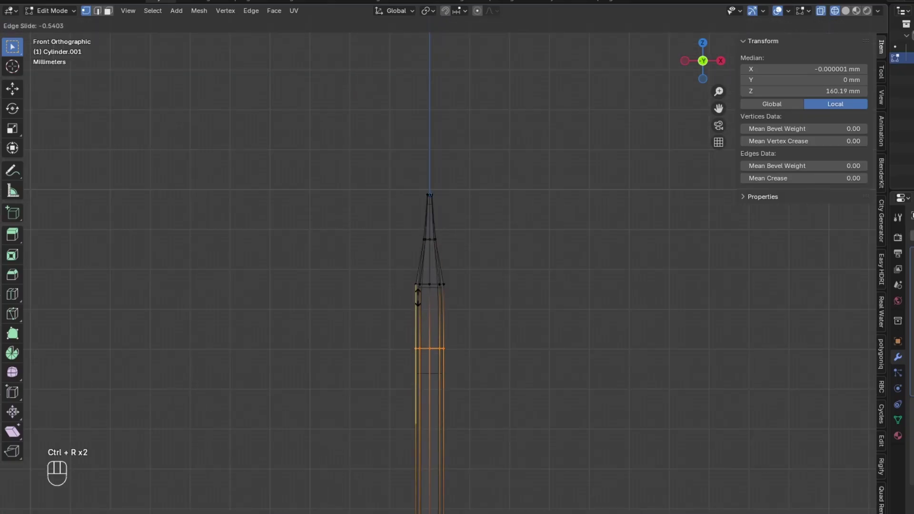
{"action": "left_click", "coordinate": [419, 281]}
Step: Select the edge loop at the taper's base and narrow it along X to smooth the transition to the tip
{"action": "left_click", "coordinate": [434, 282], "text": "alt"}
{"action": "scroll", "coordinate": [433, 283], "scroll_direction": "up", "scroll_amount": 5}
{"action": "key", "text": "s"}
{"action": "key", "text": "x"}
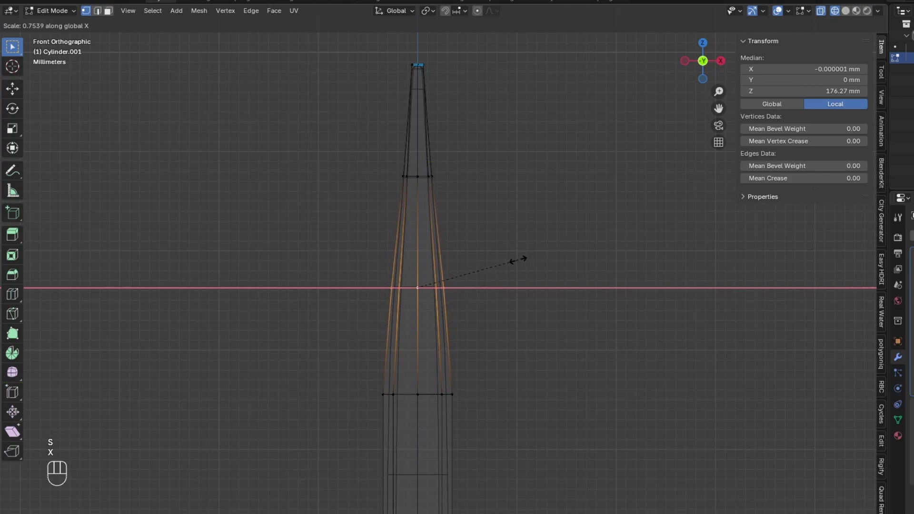
{"action": "left_click", "coordinate": [502, 266]}
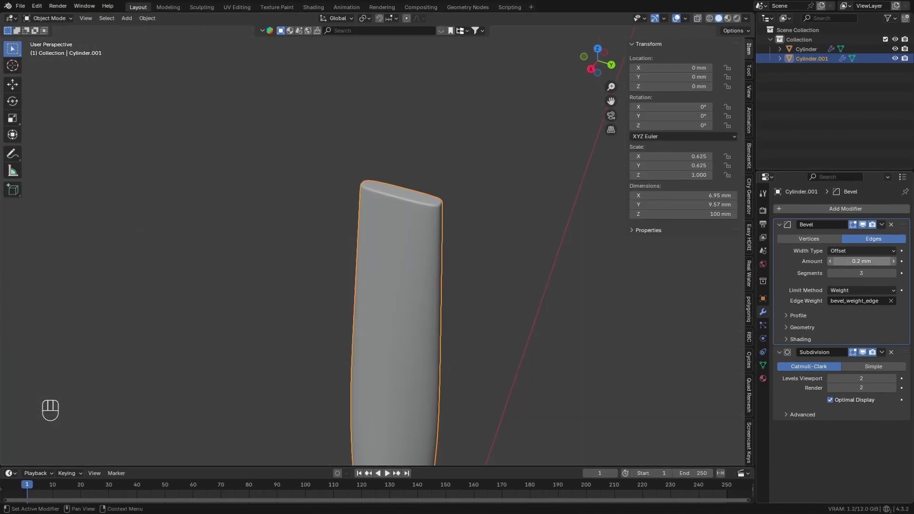
Step: Set the shaft's Bevel modifier amount to 0.3 mm
{"action": "left_click", "coordinate": [843, 262]}
{"action": "type", "text": "0.3"}
{"action": "key", "text": "Return"}
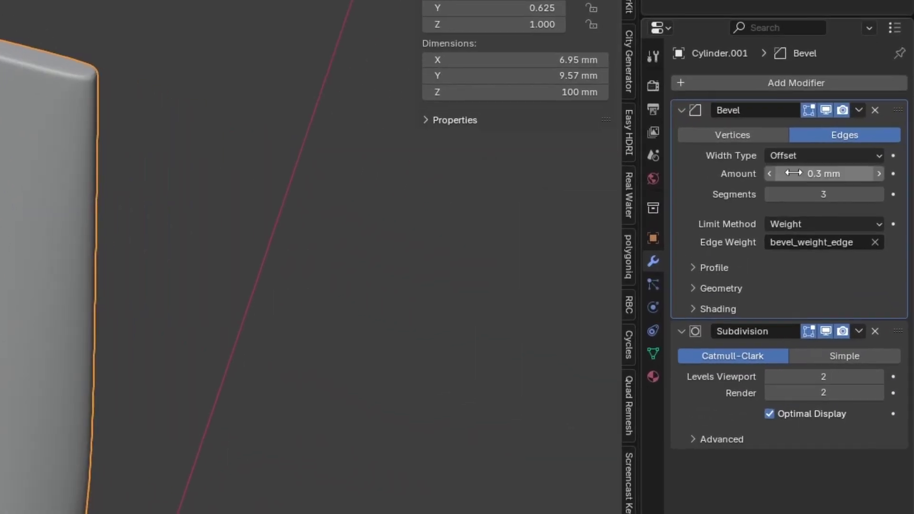
Step: Edit the handle and select every other column of faces around its lower part, three faces high
{"action": "key", "text": "Tab"}
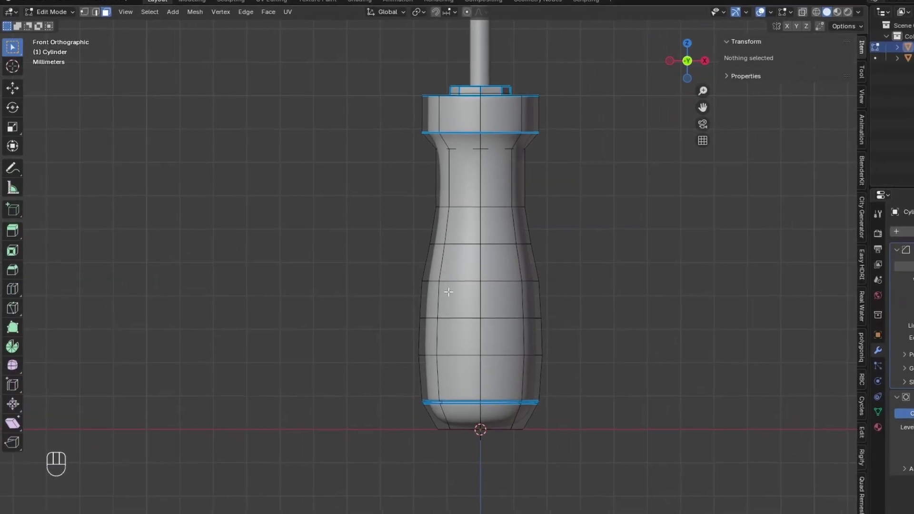
{"action": "left_click_drag", "start_coordinate": [448, 292], "coordinate": [463, 373]}
{"action": "middle_click_drag", "start_coordinate": [547, 326], "coordinate": [461, 333]}
{"action": "left_click_drag", "start_coordinate": [514, 319], "coordinate": [525, 415], "text": "shift"}
{"action": "middle_click_drag", "start_coordinate": [601, 364], "coordinate": [457, 351]}
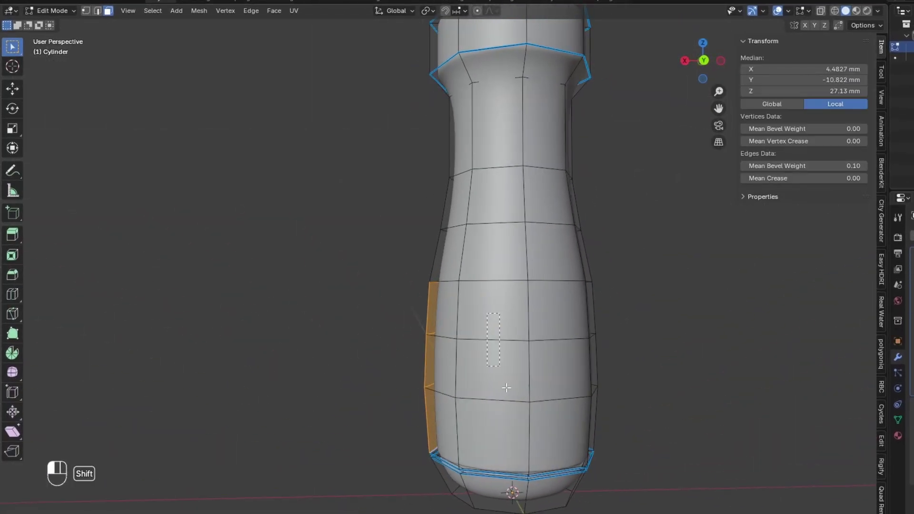
{"action": "left_click_drag", "start_coordinate": [508, 429], "coordinate": [509, 430], "text": "shift"}
{"action": "middle_click_drag", "start_coordinate": [578, 373], "coordinate": [439, 360]}
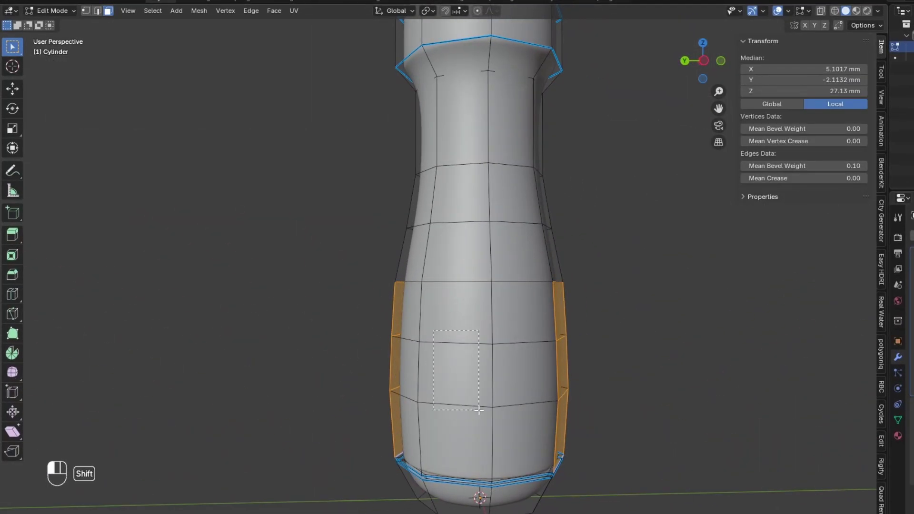
{"action": "scroll", "coordinate": [537, 352], "scroll_direction": "down", "scroll_amount": 4}
{"action": "middle_click_drag", "start_coordinate": [536, 352], "coordinate": [632, 382]}
{"action": "scroll", "coordinate": [582, 346], "scroll_direction": "up", "scroll_amount": 4}
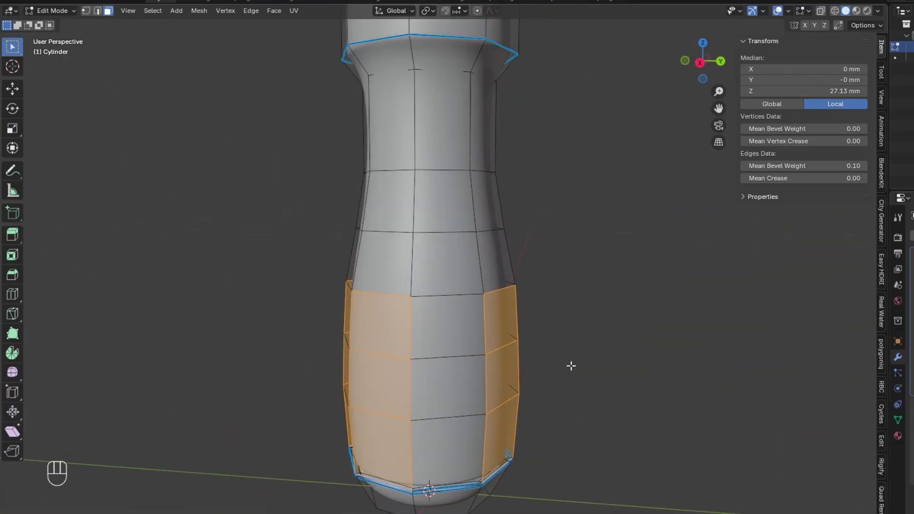
Step: Inset the selected grip faces by about 2.4 mm and extrude them inward along their normals by about 0.7 mm
{"action": "key", "text": "i"}
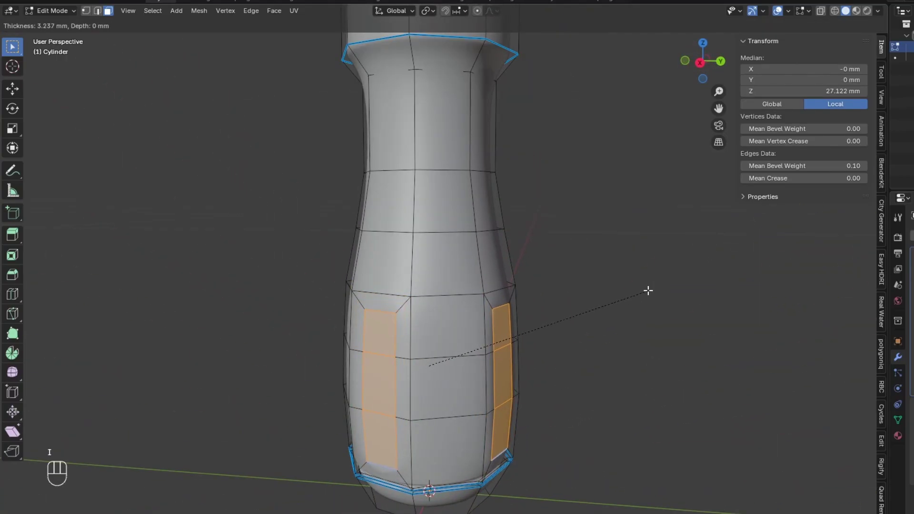
{"action": "left_click", "coordinate": [648, 290]}
{"action": "middle_click_drag", "start_coordinate": [647, 291], "coordinate": [669, 282]}
{"action": "key", "text": "alt+e"}
{"action": "left_click", "coordinate": [667, 293]}
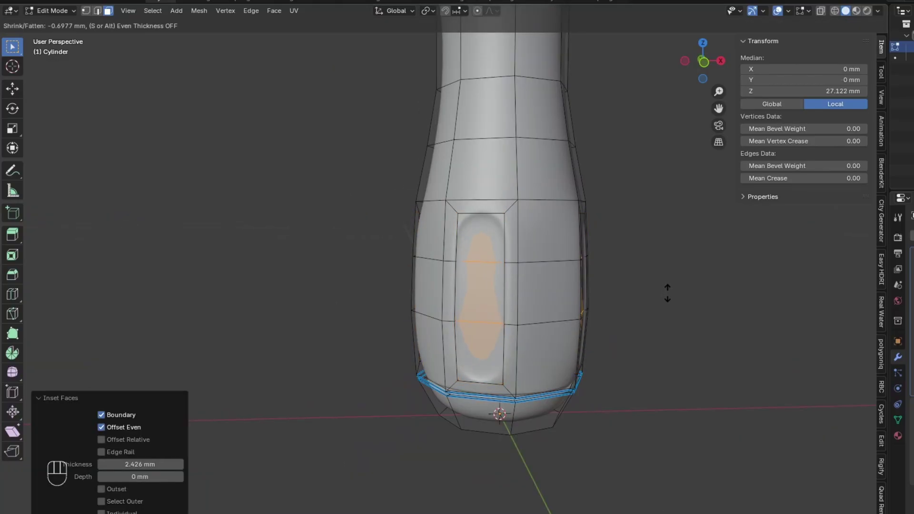
{"action": "left_click", "coordinate": [668, 294]}
{"action": "key", "text": "Tab"}
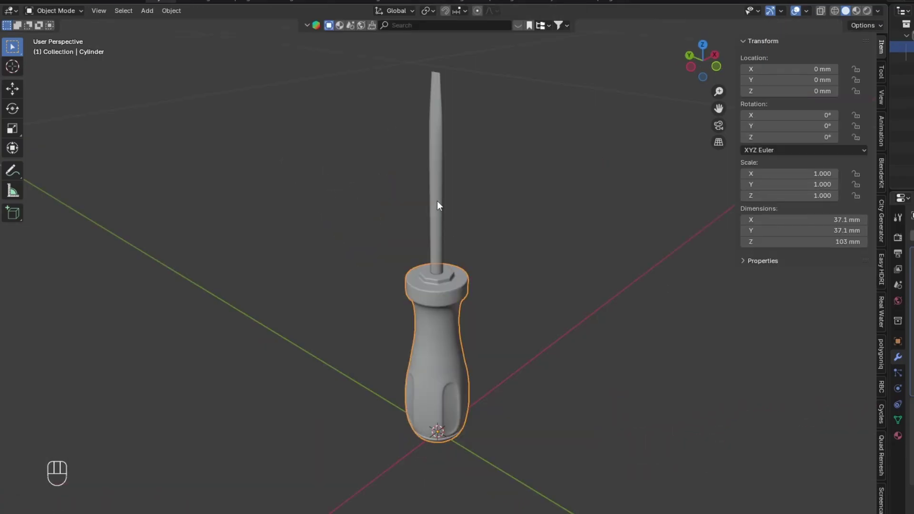
Step: Parent the shaft to the handle using Object (Keep Transform)
{"action": "left_click", "coordinate": [437, 202]}
{"action": "key", "text": "ctrl+p"}
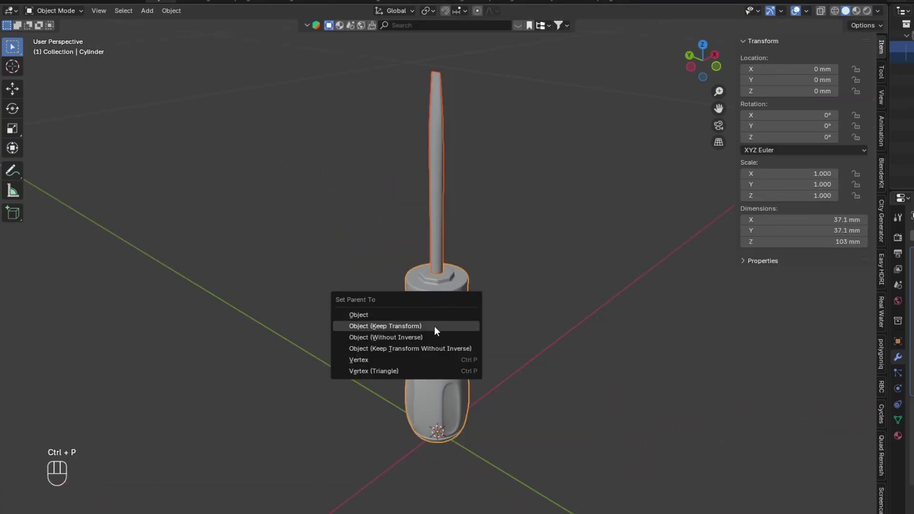
{"action": "left_click", "coordinate": [434, 326]}
Step: Select only the handle and rotate it by -90° in front view so the screwdriver lies horizontally
{"action": "middle_click_drag", "start_coordinate": [434, 326], "coordinate": [463, 296], "text": "shift"}
{"action": "scroll", "coordinate": [464, 296], "scroll_direction": "up", "scroll_amount": 1}
{"action": "left_click", "coordinate": [465, 295]}
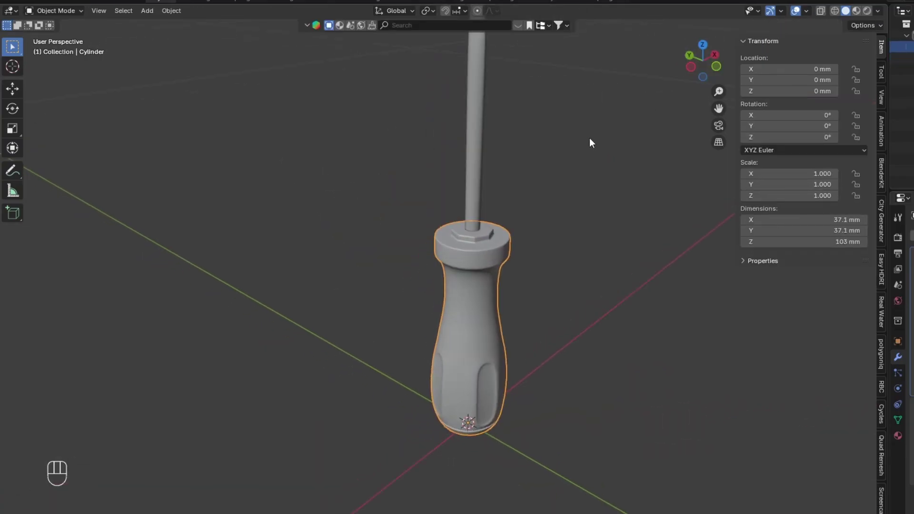
{"action": "key", "text": "KP_1"}
{"action": "middle_click_drag", "start_coordinate": [556, 167], "coordinate": [533, 204], "text": "shift"}
{"action": "scroll", "coordinate": [540, 213], "scroll_direction": "down", "scroll_amount": 1}
{"action": "key", "text": "r"}
{"action": "key", "text": "9"}
{"action": "key", "text": "0"}
{"action": "key", "text": "minus"}
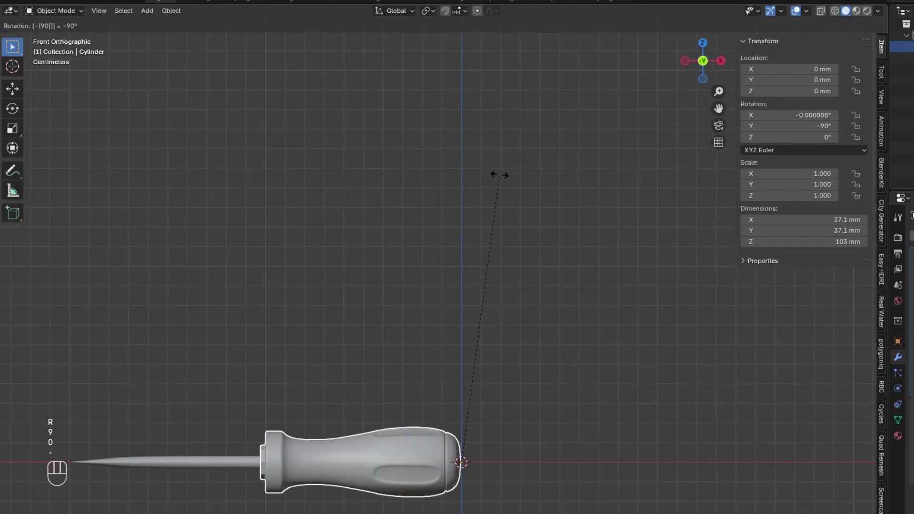
{"action": "key", "text": "Return"}
Step: Move the screwdriver 100 mm along X
{"action": "middle_click_drag", "start_coordinate": [435, 213], "coordinate": [540, 137], "text": "shift"}
{"action": "key", "text": "g"}
{"action": "key", "text": "x"}
{"action": "key", "text": "1"}
{"action": "key", "text": "0"}
{"action": "key", "text": "0"}
{"action": "key", "text": "Return"}
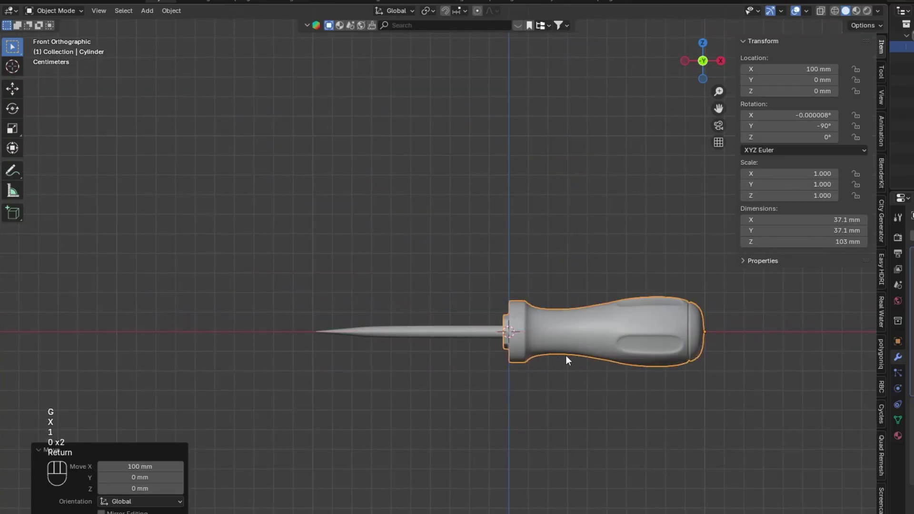
Step: Raise the screwdriver along Z by about 23.5 mm
{"action": "key", "text": "g"}
{"action": "key", "text": "z"}
{"action": "left_click", "coordinate": [627, 305]}
{"action": "key", "text": "r"}
{"action": "right_click", "coordinate": [638, 292]}
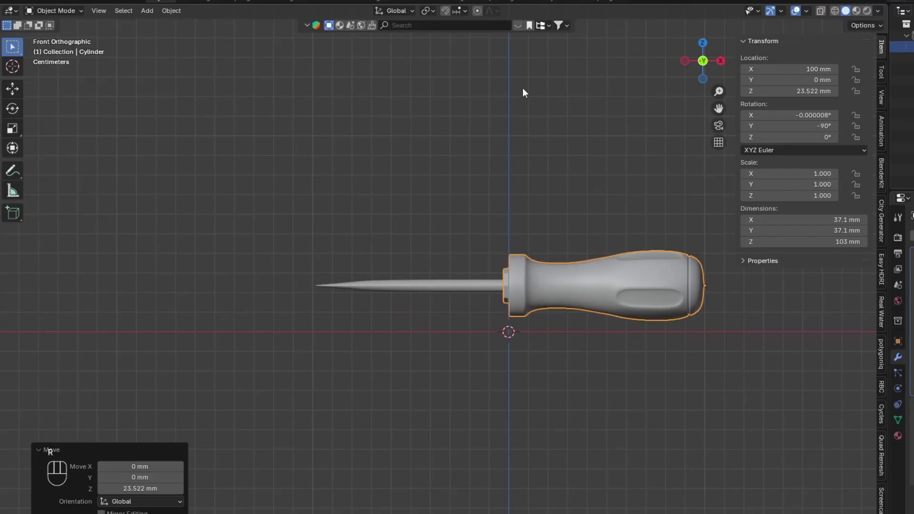
Step: Set the transform pivot point to the 3D Cursor and try tilting the screwdriver around it
{"action": "left_click", "coordinate": [426, 10]}
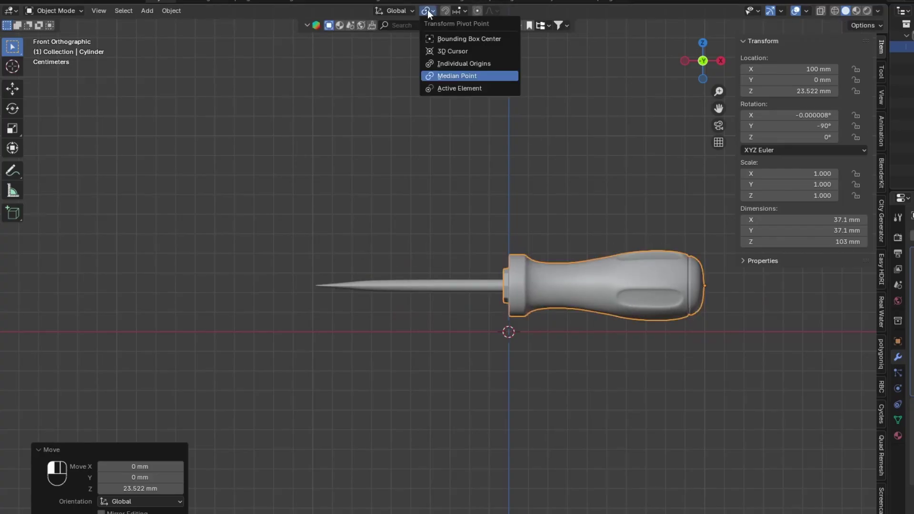
{"action": "left_click", "coordinate": [436, 51]}
{"action": "key", "text": "r"}
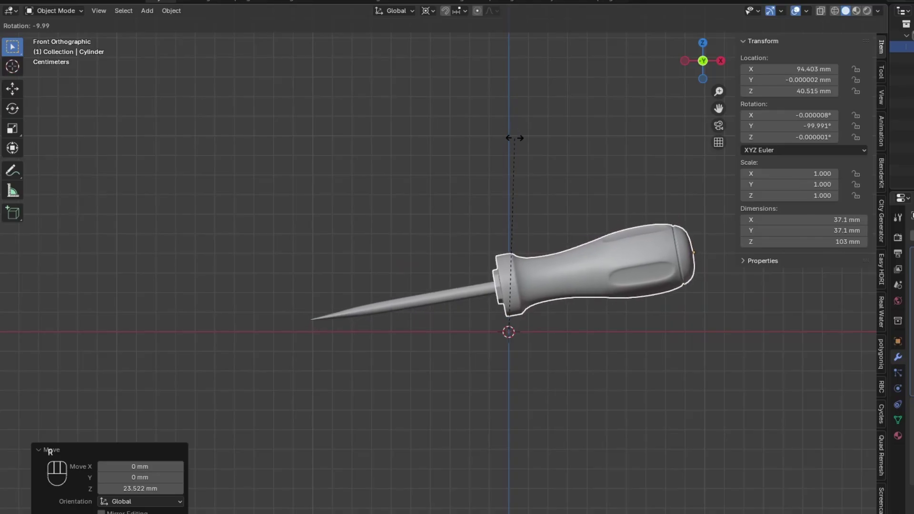
{"action": "left_click", "coordinate": [519, 144]}
Step: Lower the screwdriver along Z by about 7.2 mm and tilt it around the 3D cursor to about -99.4° Y rotation
{"action": "key", "text": "g"}
{"action": "key", "text": "z"}
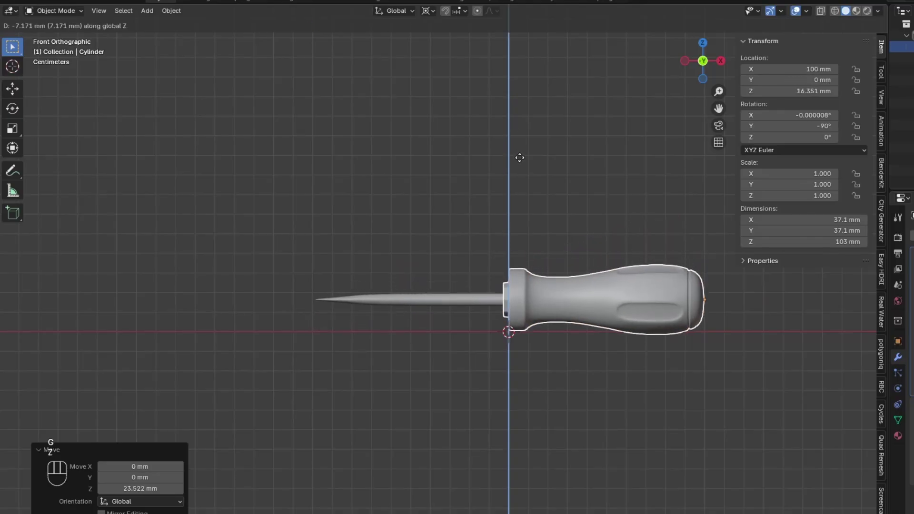
{"action": "left_click", "coordinate": [519, 153]}
{"action": "key", "text": "r"}
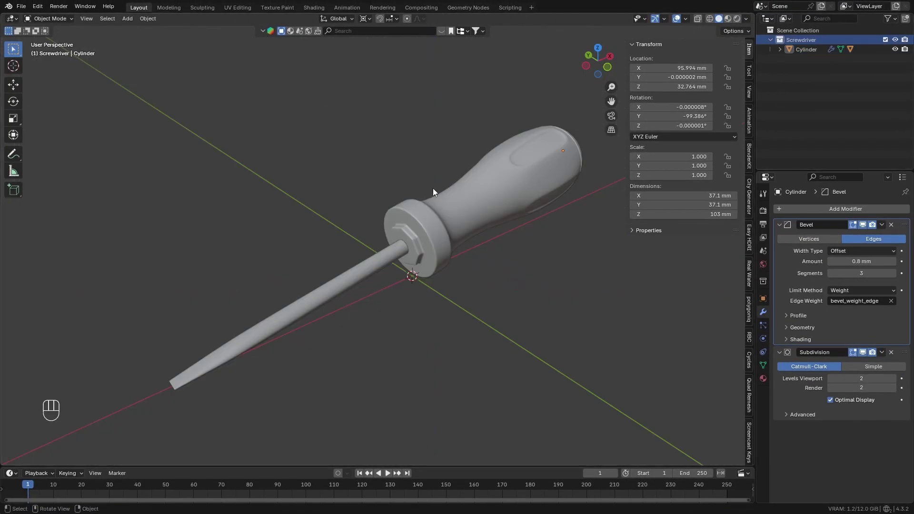
Step: Add a plane mesh to the scene as the ground under the screwdriver
{"action": "middle_click_drag", "start_coordinate": [449, 216], "coordinate": [459, 221]}
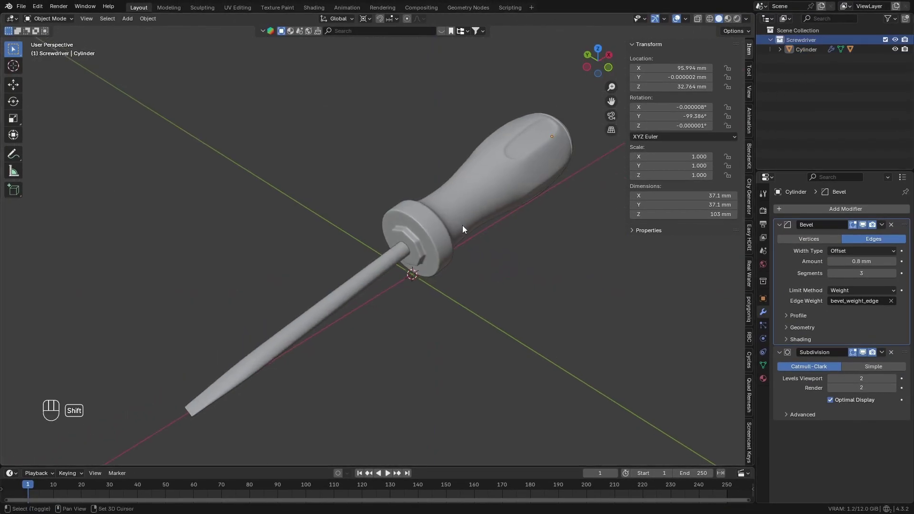
{"action": "scroll", "coordinate": [441, 204], "scroll_direction": "down", "scroll_amount": 2}
{"action": "key", "text": "shift+a"}
{"action": "mouse_move", "coordinate": [442, 205]}
{"action": "left_click", "coordinate": [482, 206]}
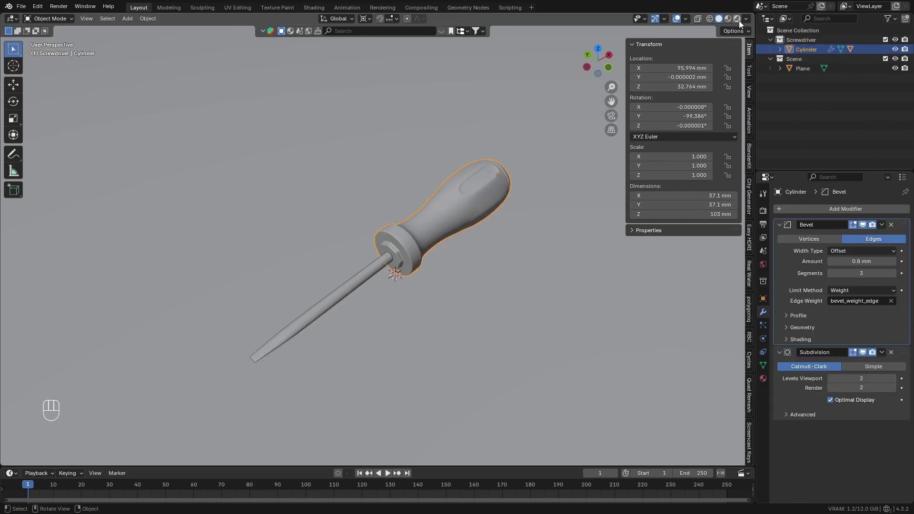
Step: Show the viewport in rendered shading and set the render engine to Cycles with GPU Compute as the device
{"action": "left_click", "coordinate": [737, 18]}
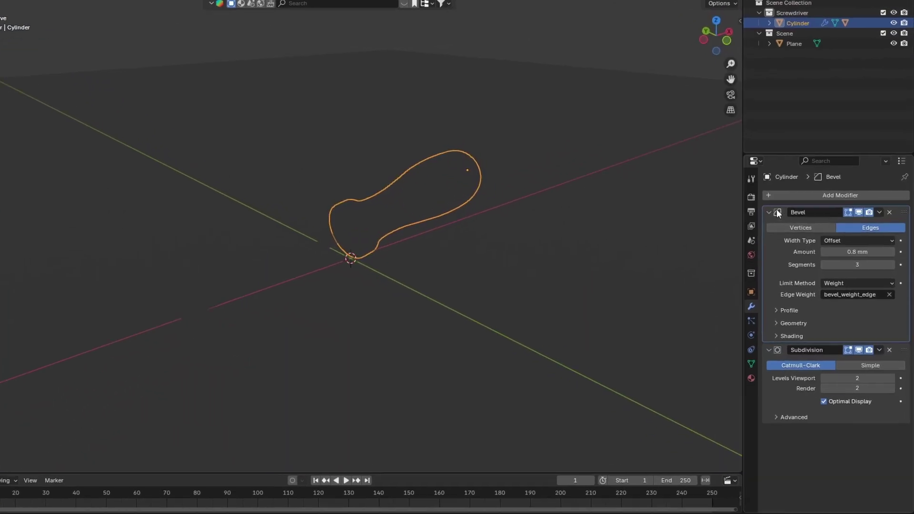
{"action": "left_click", "coordinate": [763, 212]}
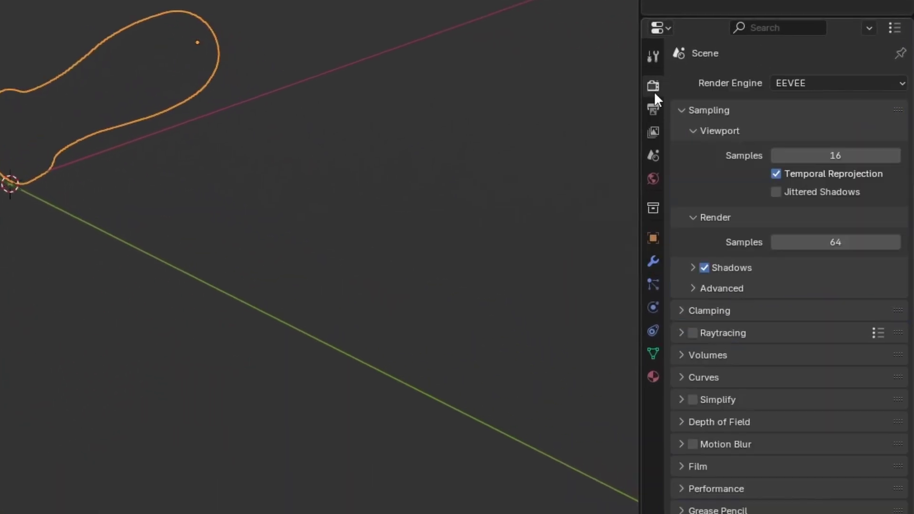
{"action": "left_click", "coordinate": [799, 83]}
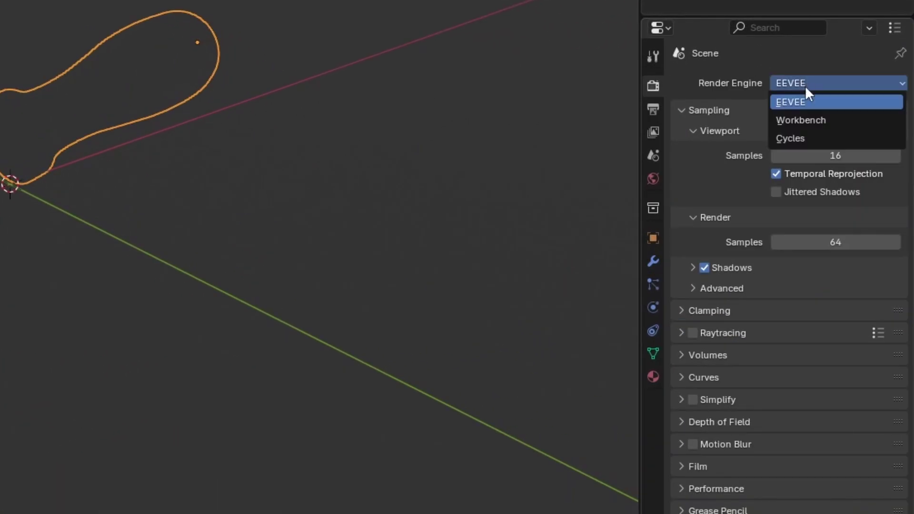
{"action": "left_click", "coordinate": [790, 139]}
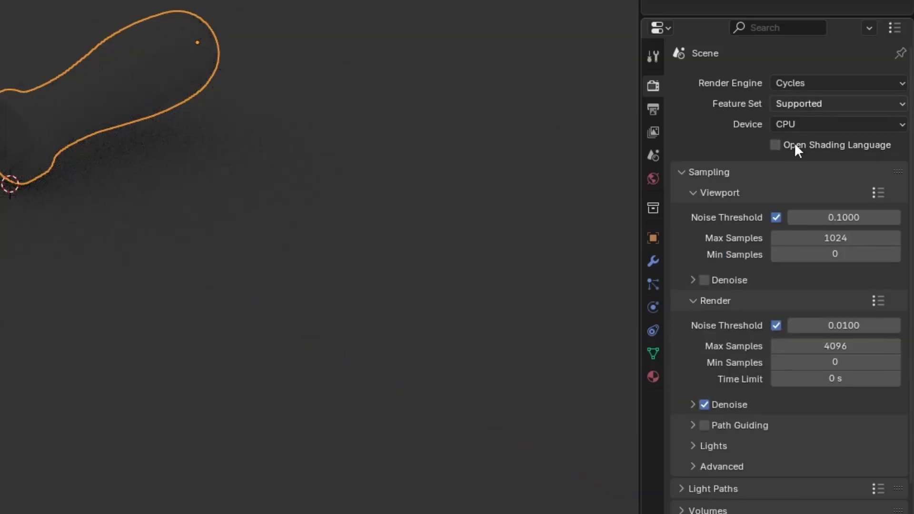
{"action": "left_click", "coordinate": [797, 126]}
{"action": "left_click", "coordinate": [797, 160]}
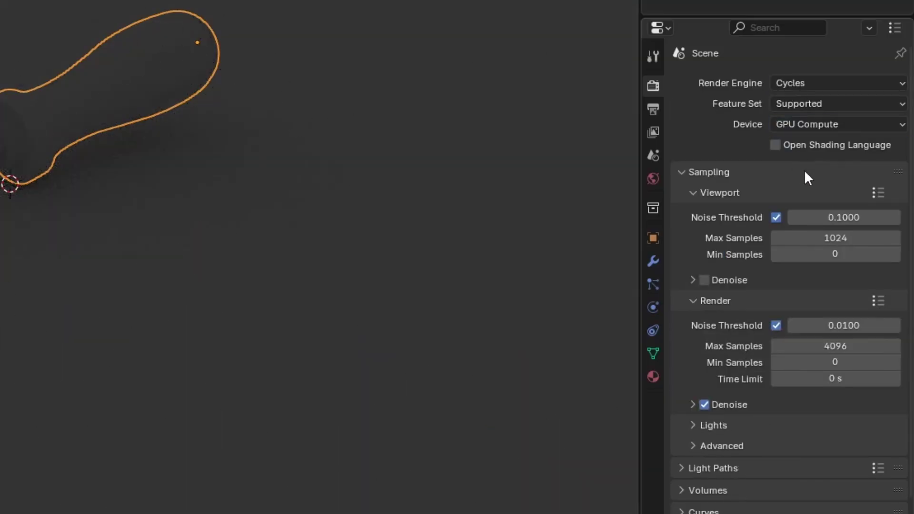
{"action": "left_click", "coordinate": [818, 351]}
Step: Set the world background strength to 0
{"action": "left_click", "coordinate": [652, 179]}
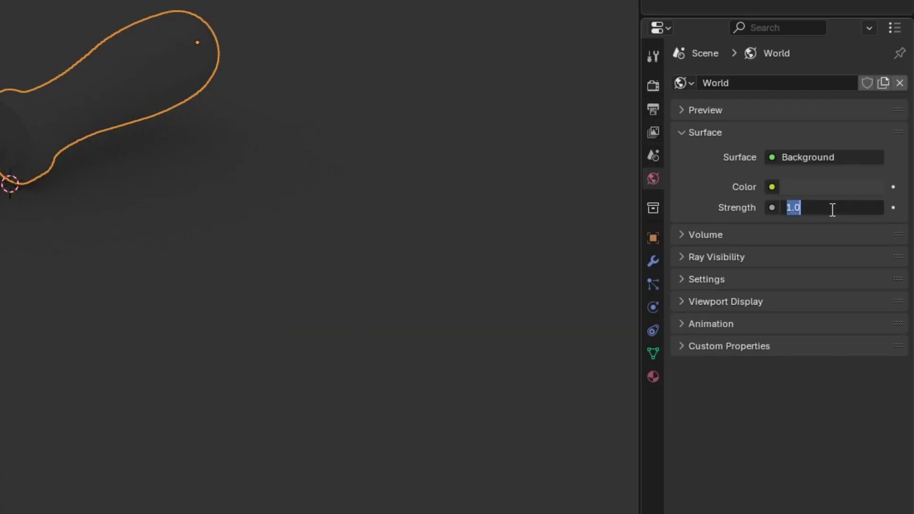
{"action": "left_click", "coordinate": [733, 184]}
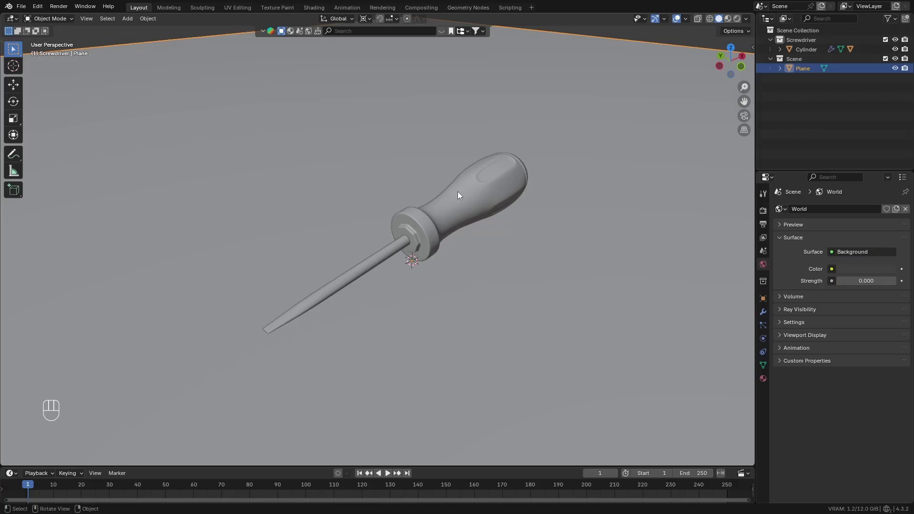
Step: Add a camera to the scene at the 3D cursor
{"action": "scroll", "coordinate": [457, 192], "scroll_direction": "up", "scroll_amount": 1}
{"action": "middle_click_drag", "start_coordinate": [458, 191], "coordinate": [448, 204]}
{"action": "key", "text": "shift+a"}
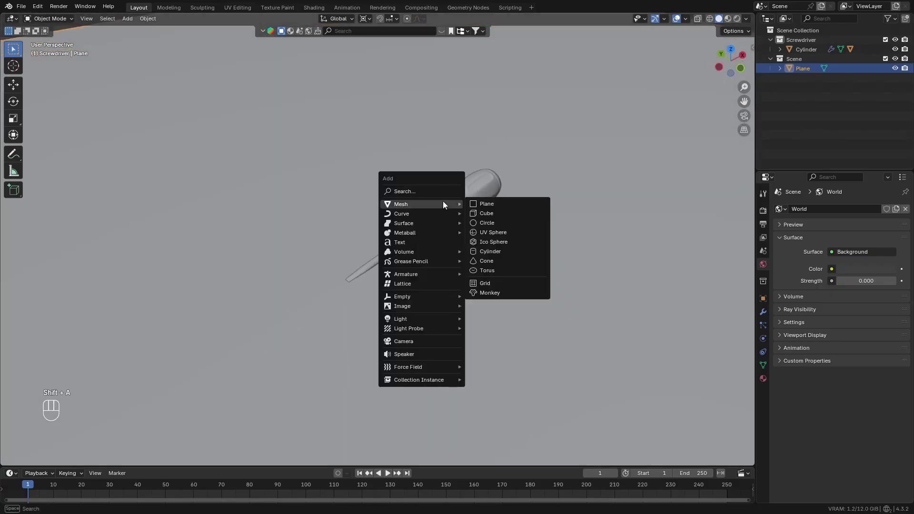
{"action": "left_click", "coordinate": [411, 340]}
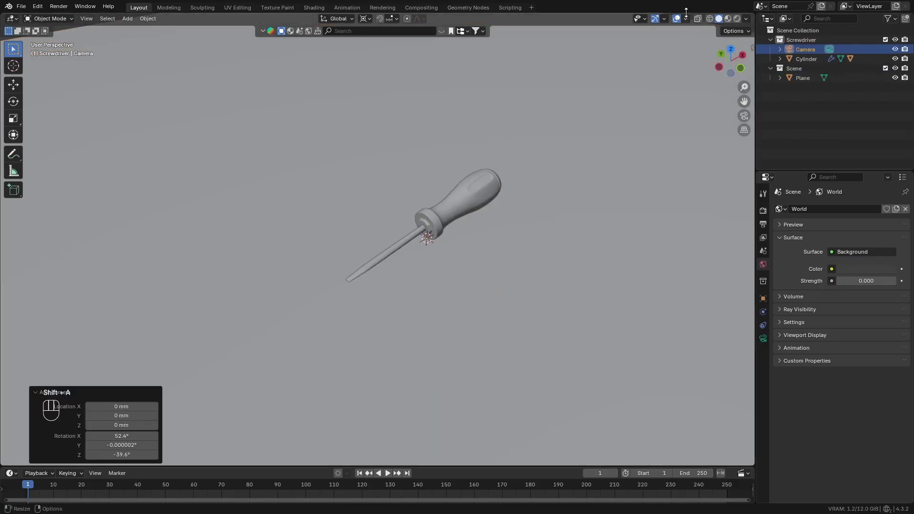
{"action": "middle_click_drag", "start_coordinate": [465, 210], "coordinate": [478, 187]}
{"action": "scroll", "coordinate": [477, 187], "scroll_direction": "down", "scroll_amount": 5}
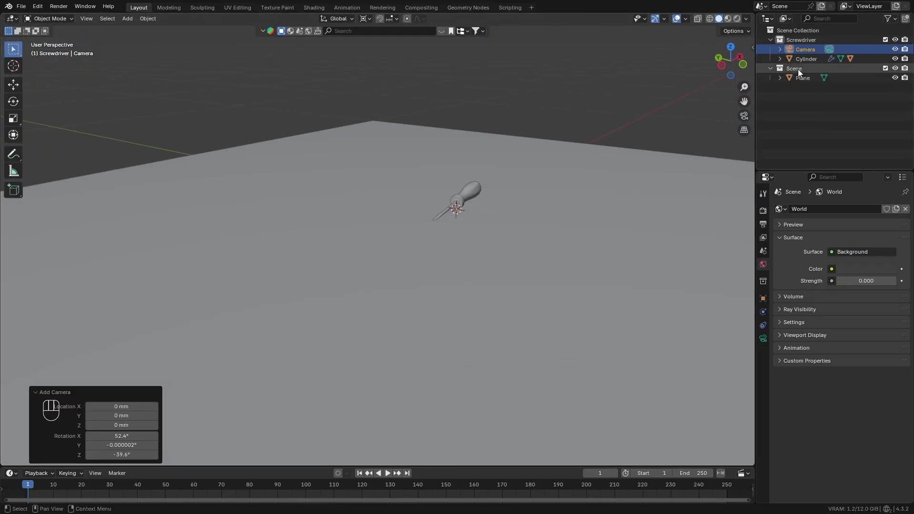
Step: Clear the camera's location and rotation, raise it about 378 mm along Z, and view the scene through it
{"action": "left_click", "coordinate": [805, 50]}
{"action": "middle_click_drag", "start_coordinate": [416, 193], "coordinate": [428, 159]}
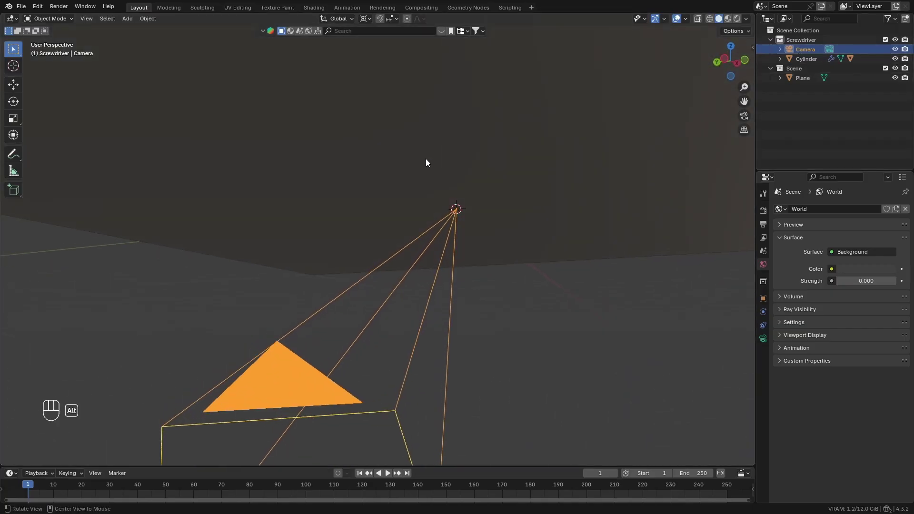
{"action": "key", "text": "alt+g"}
{"action": "key", "text": "alt+r"}
{"action": "left_click_drag", "start_coordinate": [484, 255], "coordinate": [433, 232], "text": "alt"}
{"action": "key", "text": "g"}
{"action": "key", "text": "z"}
{"action": "left_click", "coordinate": [431, 184]}
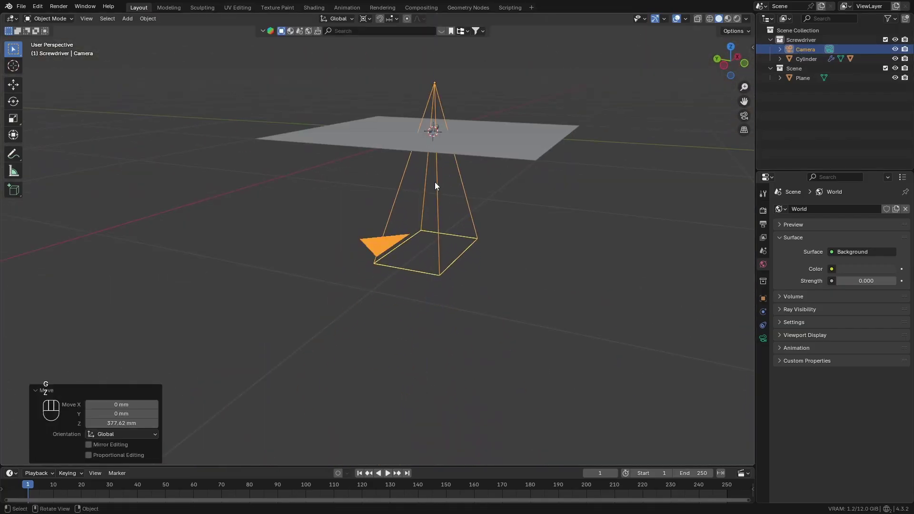
{"action": "key", "text": "KP_0"}
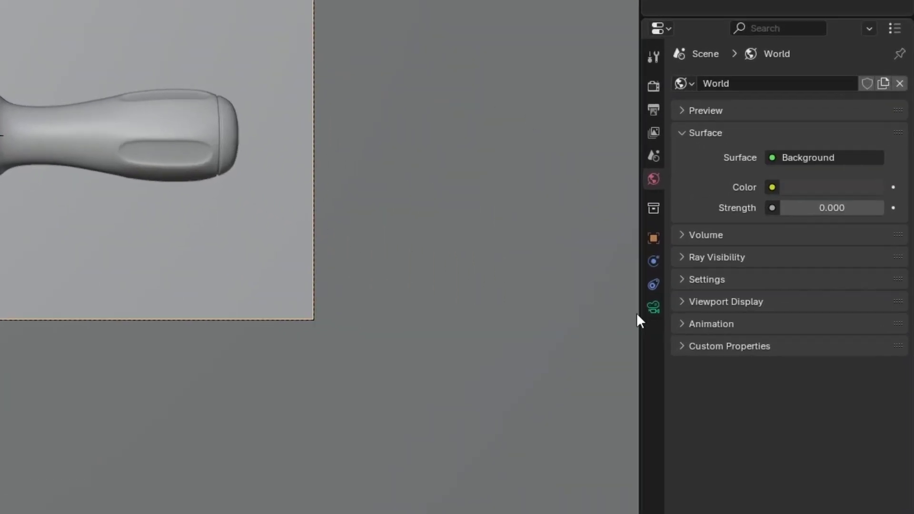
Step: Set the camera's focal length to 85 mm
{"action": "left_click", "coordinate": [762, 339]}
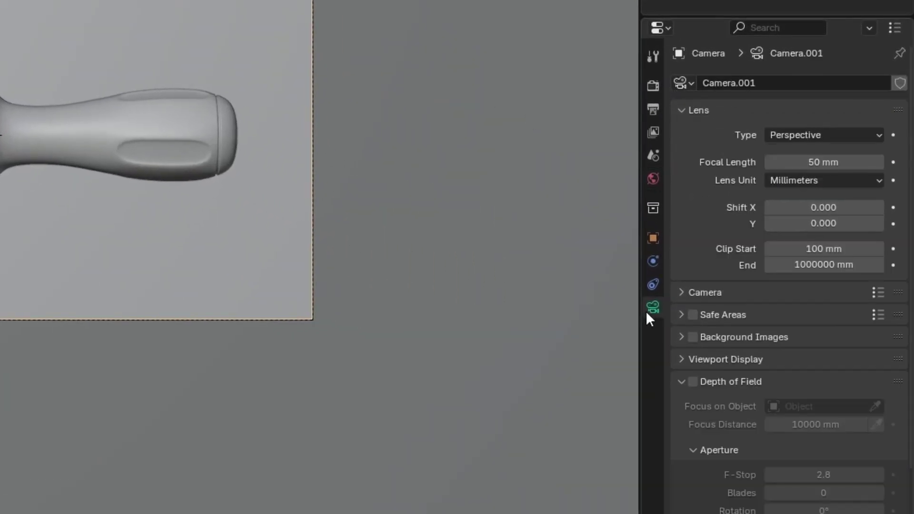
{"action": "left_click", "coordinate": [807, 158]}
{"action": "type", "text": "8"}
{"action": "type", "text": "5"}
{"action": "key", "text": "Return"}
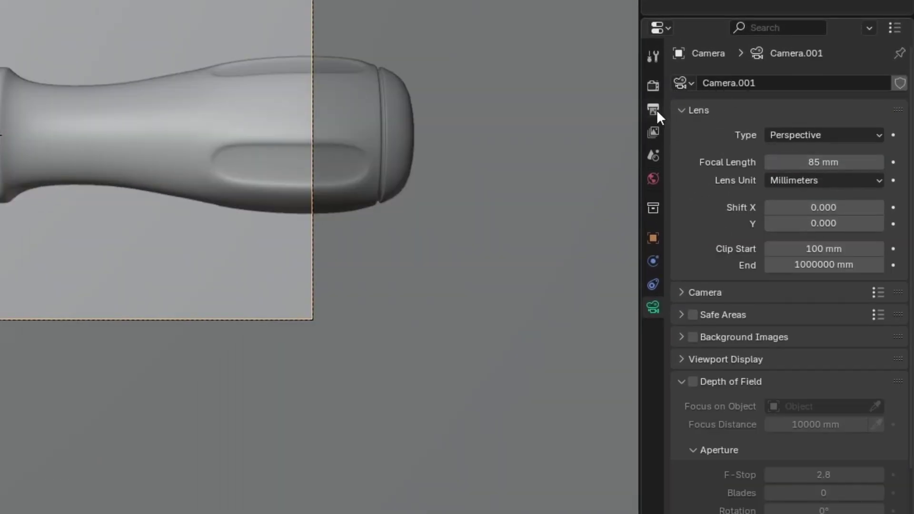
Step: Set the render resolution to 1080 × 1080 px and back the camera away along its local Z until the whole screwdriver fits the frame
{"action": "left_click", "coordinate": [656, 111]}
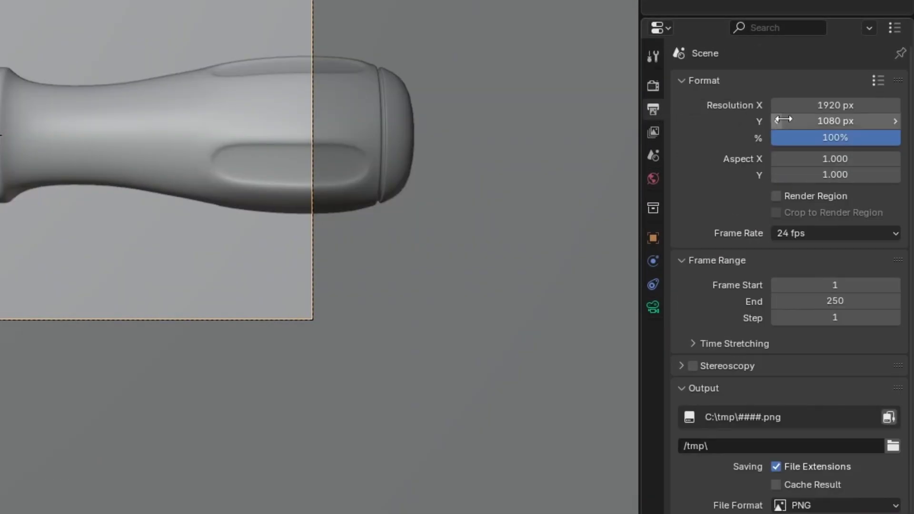
{"action": "left_click_drag", "start_coordinate": [784, 119], "coordinate": [785, 104]}
{"action": "key", "text": "Return"}
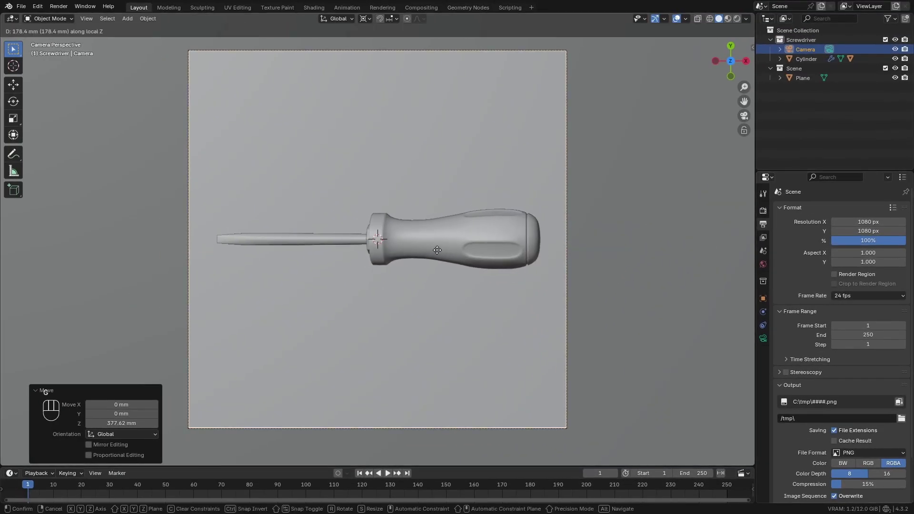
{"action": "left_click", "coordinate": [412, 256]}
Step: Scale the camera object down to 0.125 of its size
{"action": "middle_click_drag", "start_coordinate": [396, 262], "coordinate": [478, 130]}
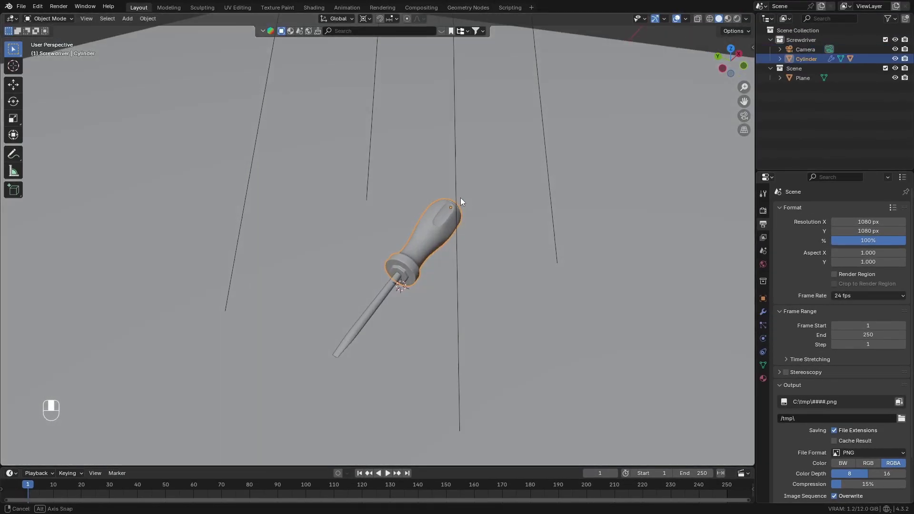
{"action": "scroll", "coordinate": [478, 130], "scroll_direction": "down", "scroll_amount": 5}
{"action": "left_click", "coordinate": [495, 166]}
Step: Add a sphere empty at the origin, scale it down around the screwdriver, and apply its scale
{"action": "key", "text": "shift+a"}
{"action": "mouse_move", "coordinate": [446, 129]}
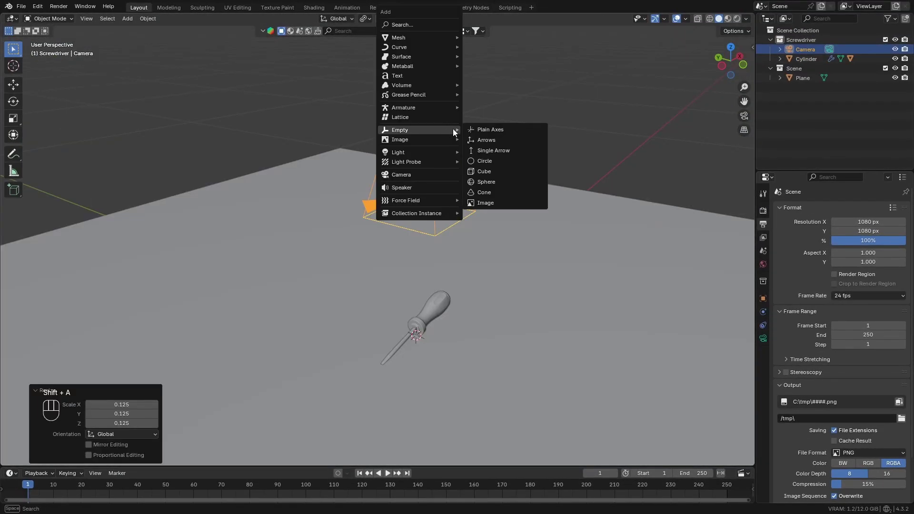
{"action": "left_click", "coordinate": [491, 183]}
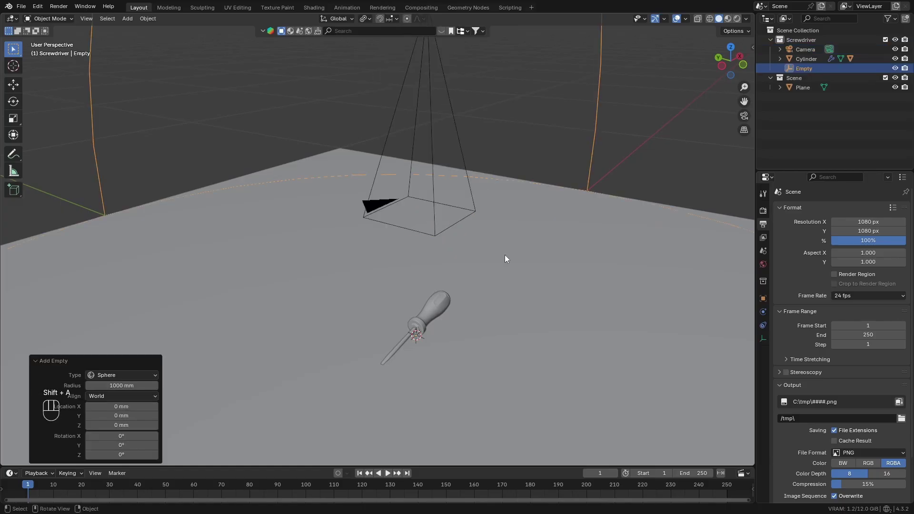
{"action": "key", "text": "s"}
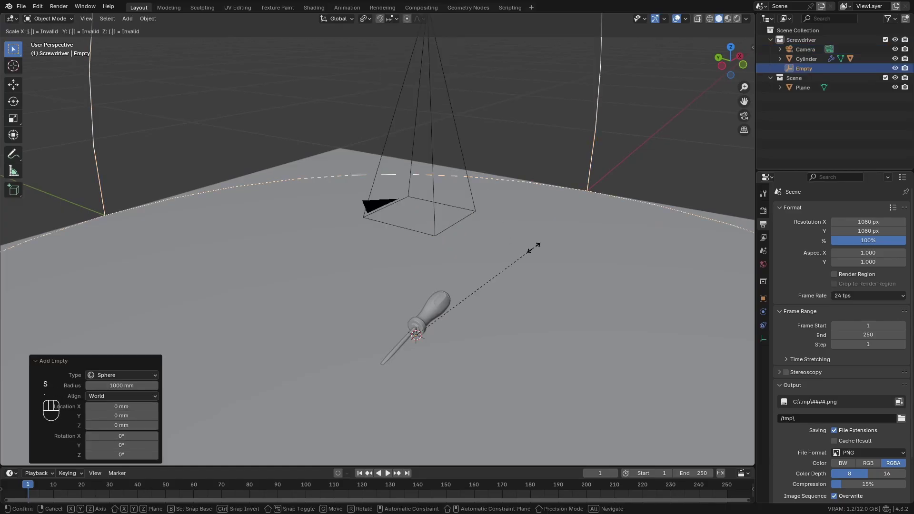
{"action": "key", "text": "Return"}
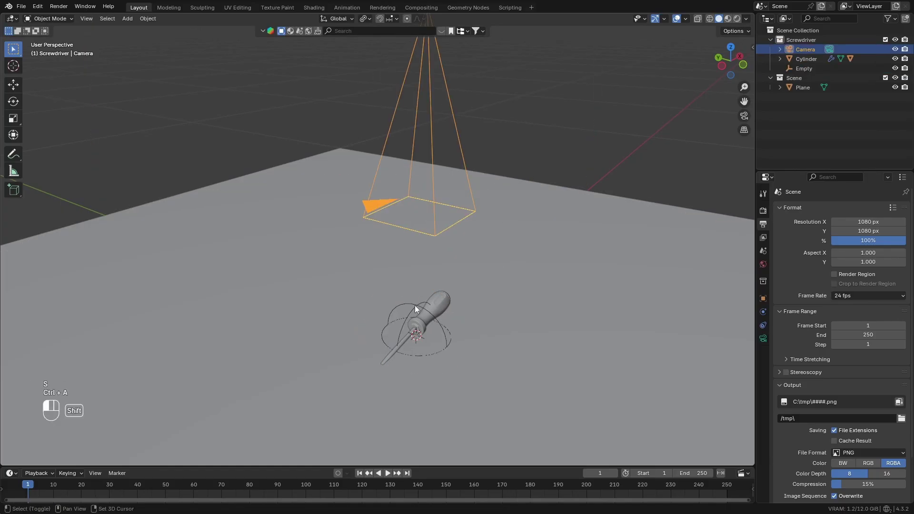
Step: Parent the camera to the sphere empty with Object (Keep Transform) and move both into a new collection named Cam
{"action": "left_click", "coordinate": [415, 305], "text": "shift"}
{"action": "key", "text": "ctrl+p"}
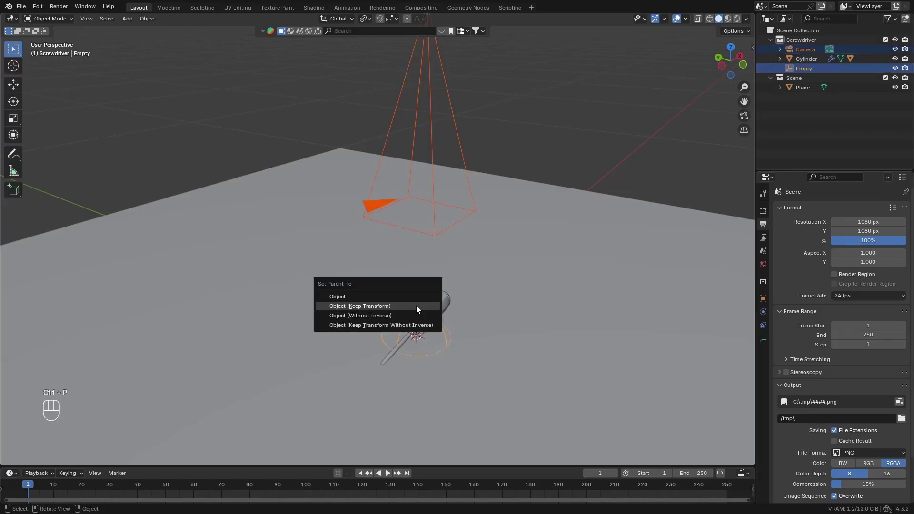
{"action": "left_click", "coordinate": [416, 306]}
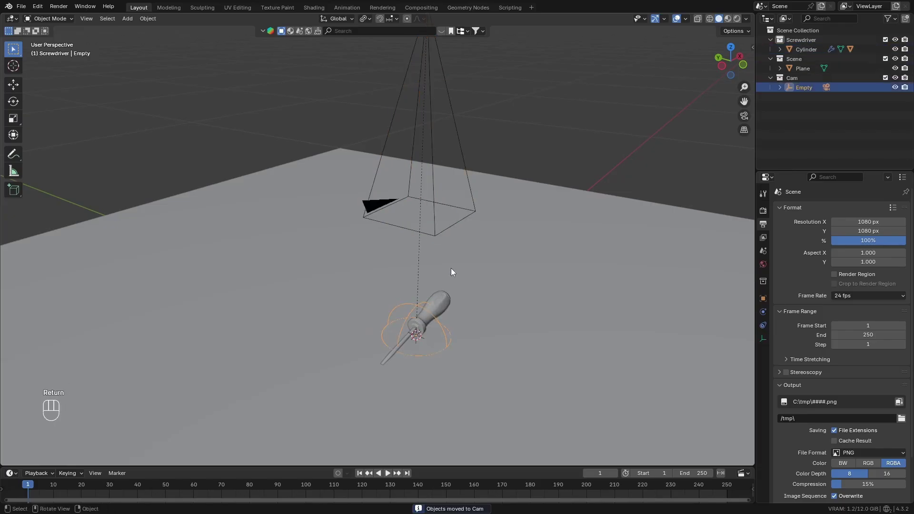
Step: Rotate the empty about 48.9° around X and -40.4° around Z to aim the camera diagonally down at the screwdriver, viewing through the camera
{"action": "key", "text": "r"}
{"action": "key", "text": "x"}
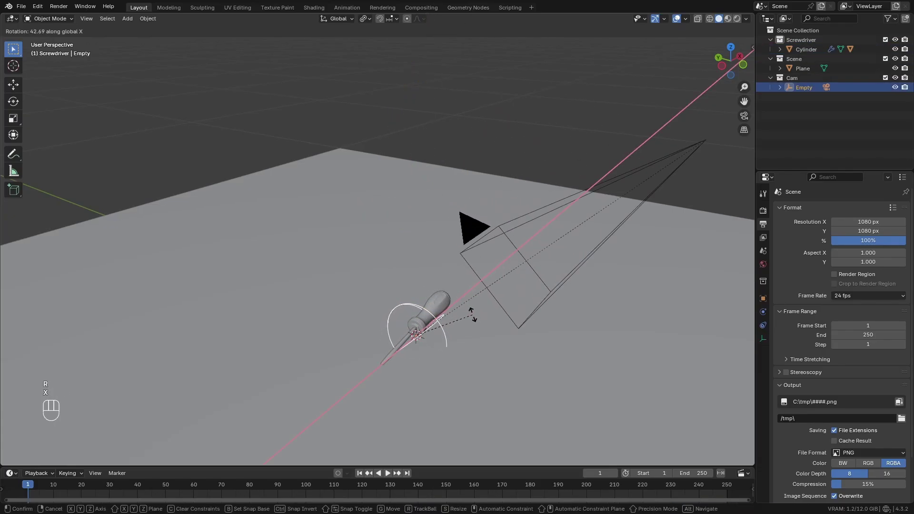
{"action": "left_click", "coordinate": [464, 290]}
{"action": "scroll", "coordinate": [464, 293], "scroll_direction": "down", "scroll_amount": 4}
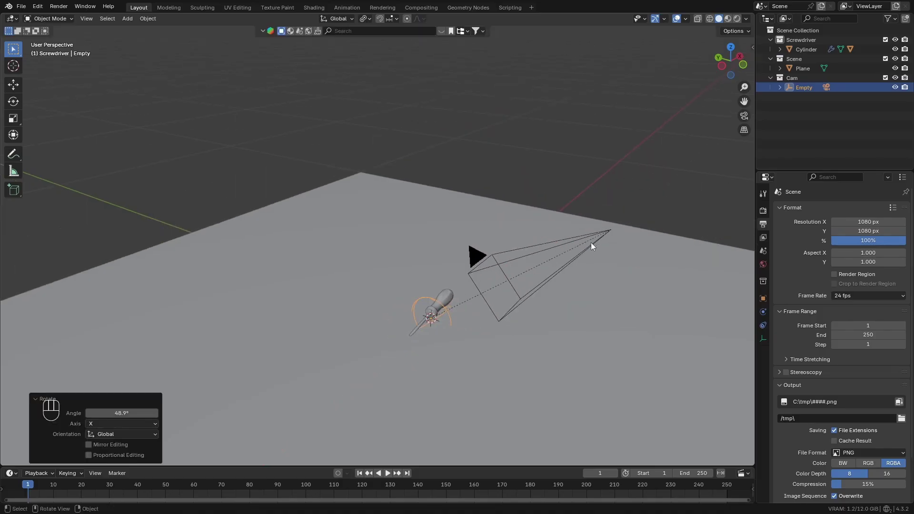
{"action": "key", "text": "r"}
{"action": "key", "text": "z"}
{"action": "left_click", "coordinate": [502, 337]}
{"action": "key", "text": "KP_0"}
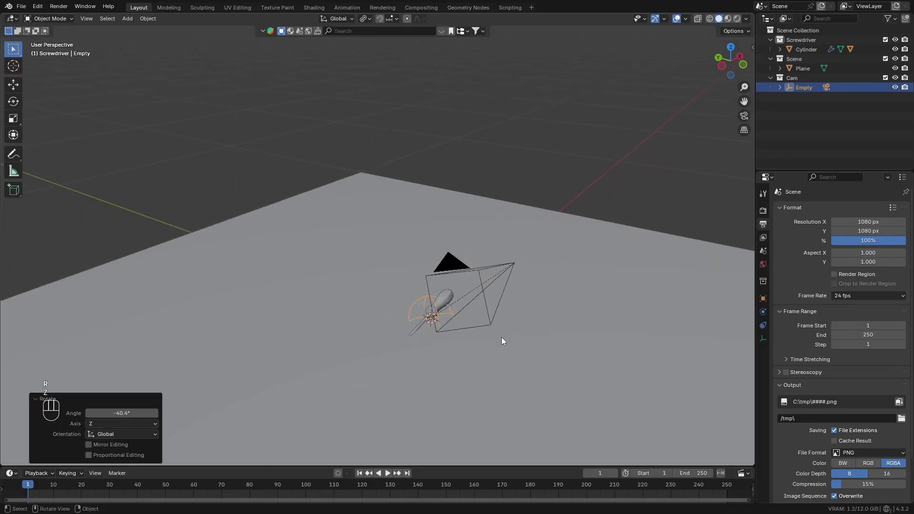
{"action": "middle_click_drag", "start_coordinate": [494, 227], "coordinate": [493, 252], "text": "shift"}
{"action": "scroll", "coordinate": [493, 252], "scroll_direction": "down", "scroll_amount": 1}
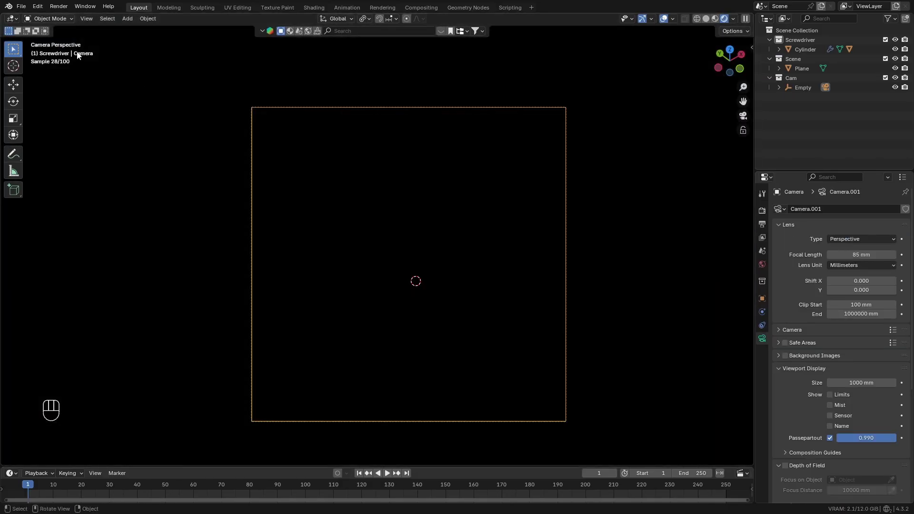
Step: Split the 3D viewport into two side-by-side areas, one with rendered shading and the other with solid shading
{"action": "left_click_drag", "start_coordinate": [5, 21], "coordinate": [373, 42]}
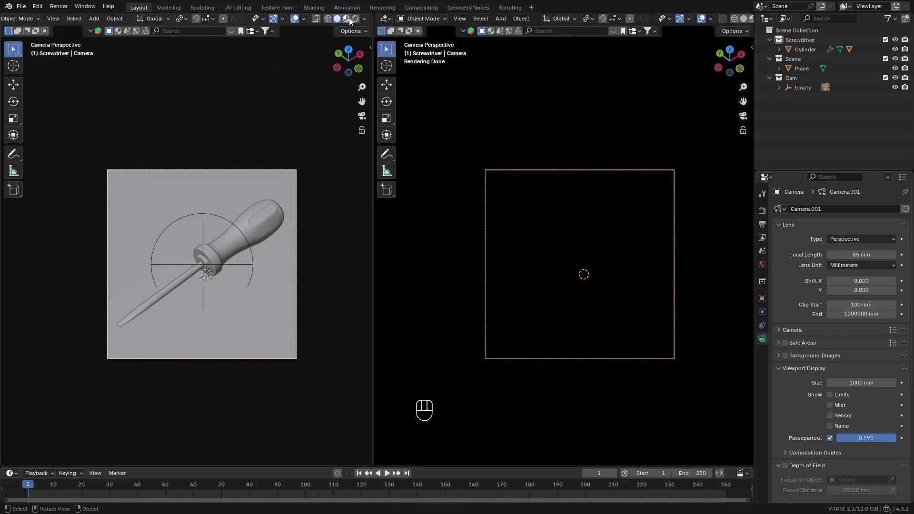
{"action": "left_click", "coordinate": [355, 19]}
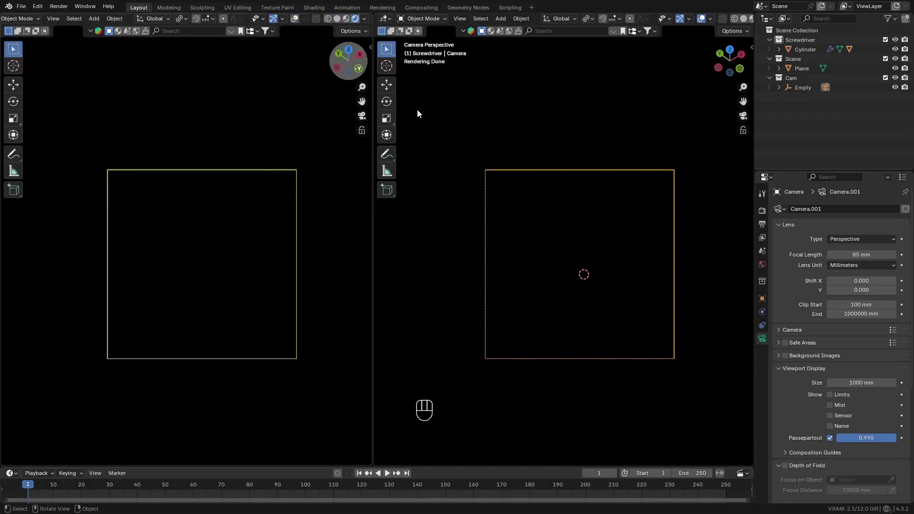
{"action": "left_click", "coordinate": [741, 19]}
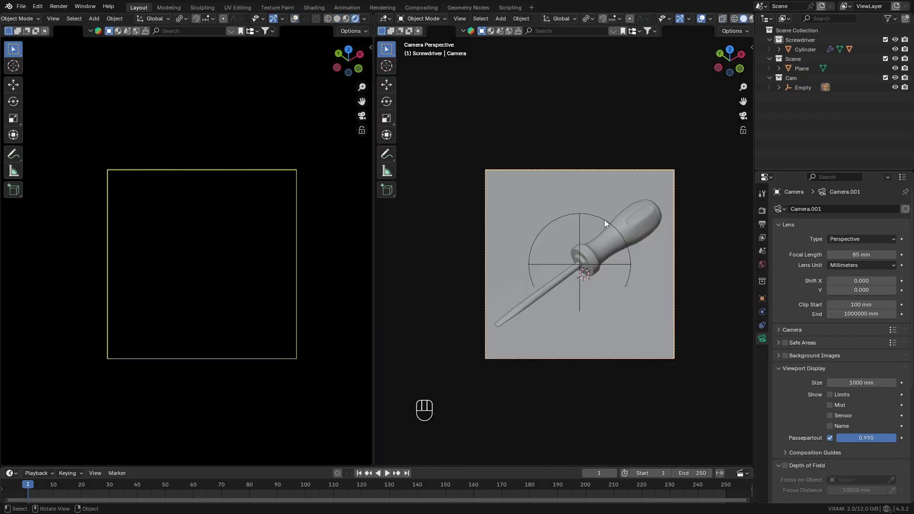
Step: Add an area light, raise it along Z above the screwdriver, and place it in a new collection named Lights
{"action": "left_click", "coordinate": [523, 216]}
{"action": "middle_click_drag", "start_coordinate": [523, 216], "coordinate": [579, 205]}
{"action": "key", "text": "shift+a"}
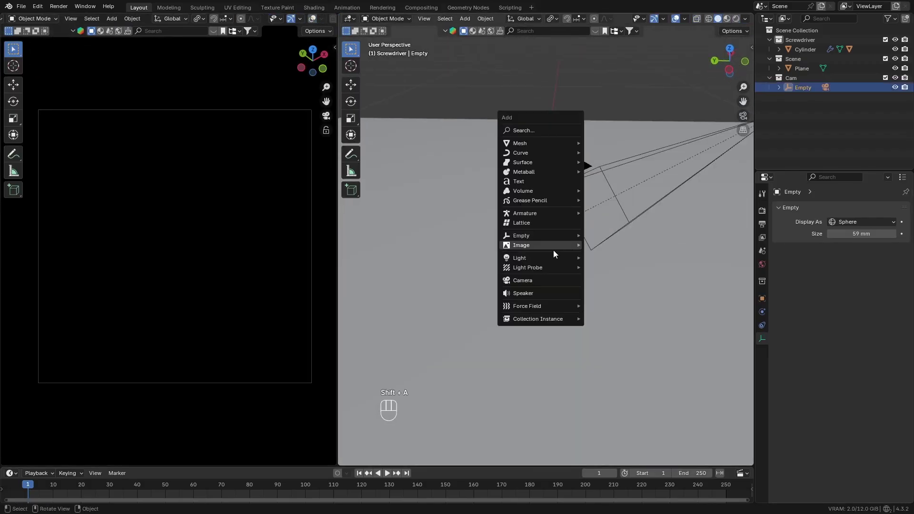
{"action": "mouse_move", "coordinate": [552, 258]}
{"action": "left_click", "coordinate": [603, 289]}
{"action": "scroll", "coordinate": [558, 269], "scroll_direction": "down", "scroll_amount": 5}
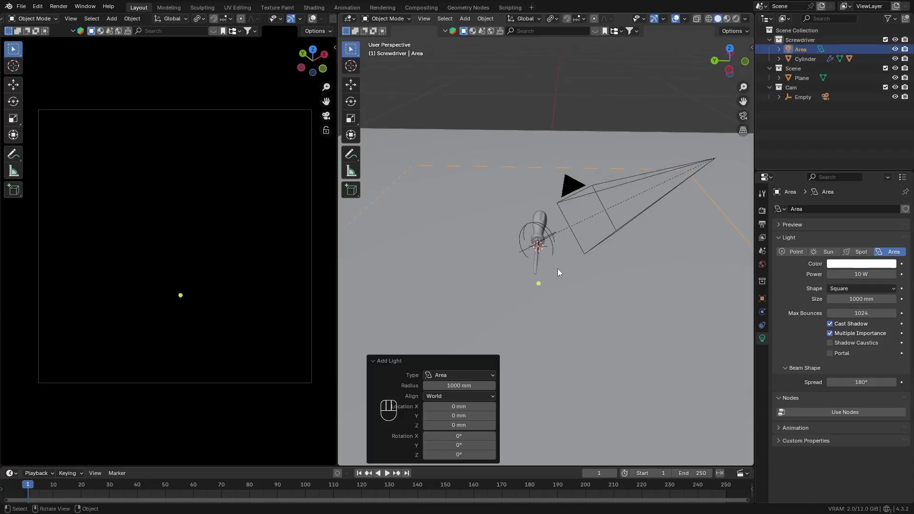
{"action": "key", "text": "g"}
{"action": "key", "text": "z"}
{"action": "left_click", "coordinate": [548, 240]}
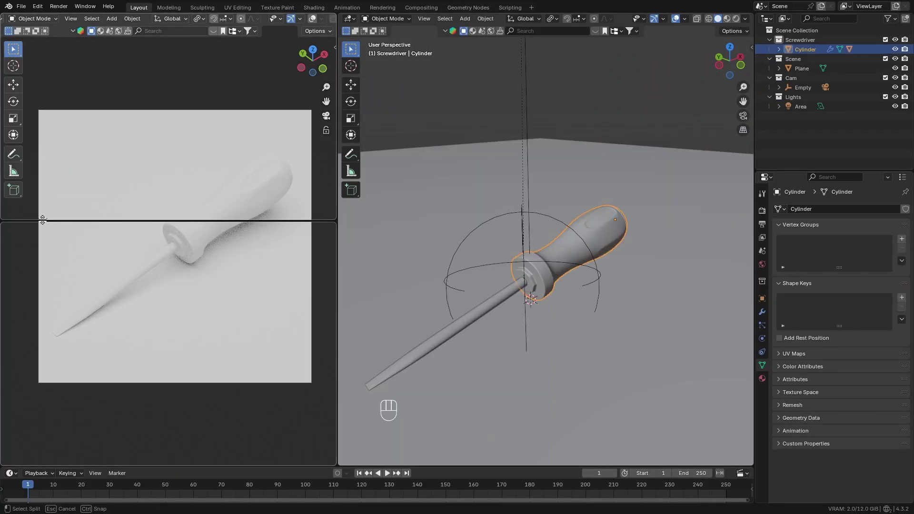
Step: Split the camera-view area horizontally, turn its lower half into a Shader Editor, and show the main viewport in rendered shading
{"action": "left_click", "coordinate": [43, 220]}
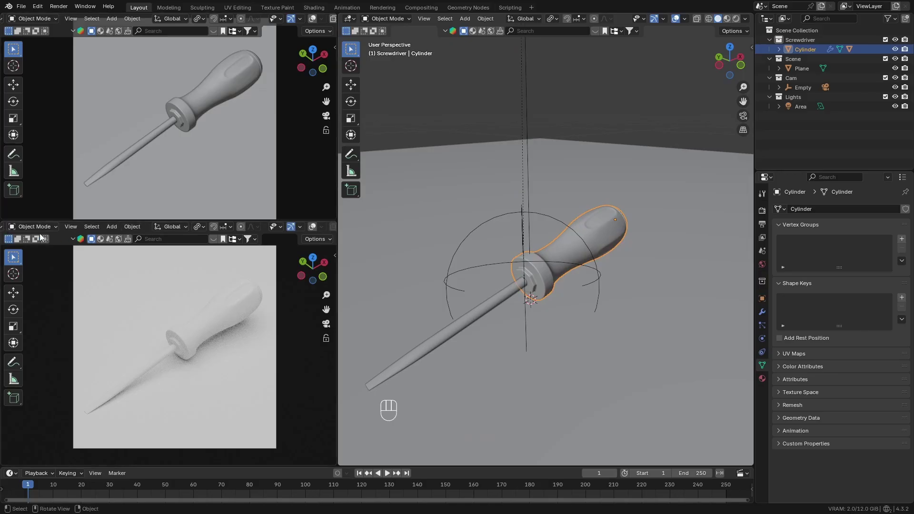
{"action": "left_click", "coordinate": [14, 228]}
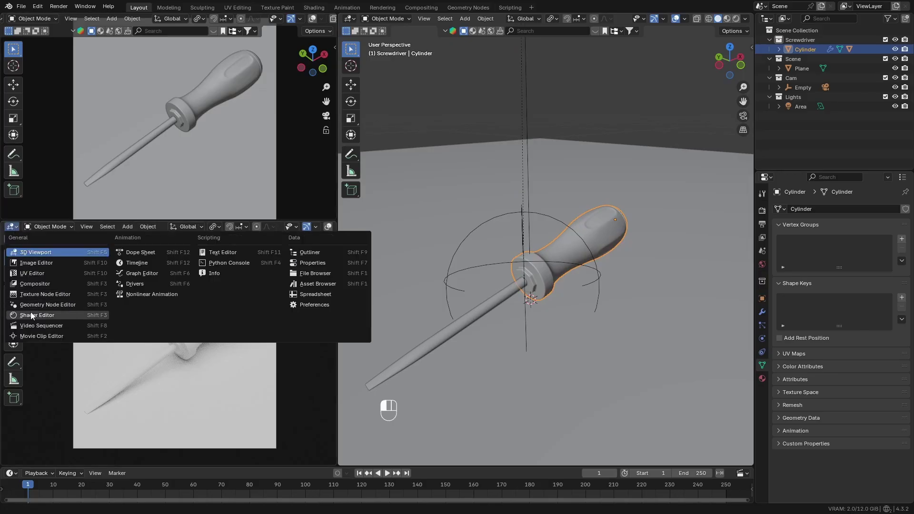
{"action": "left_click", "coordinate": [32, 314]}
{"action": "left_click", "coordinate": [736, 19]}
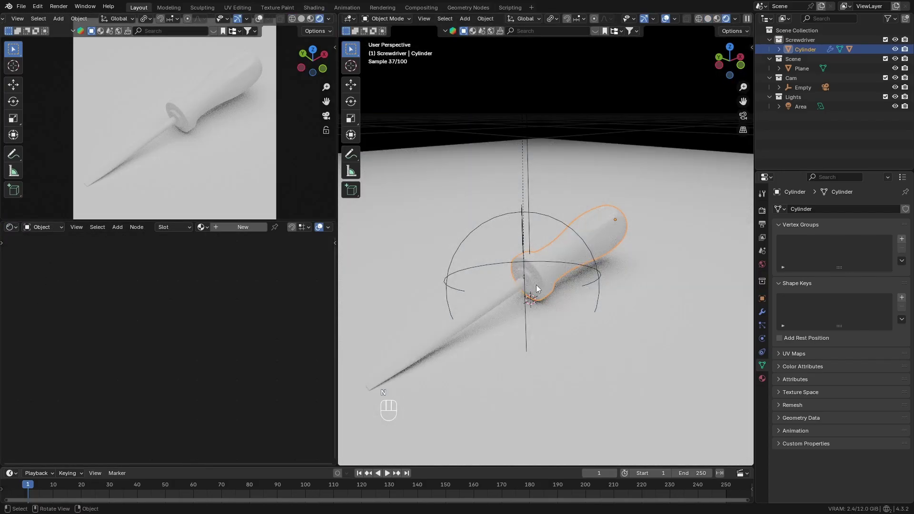
{"action": "scroll", "coordinate": [544, 284], "scroll_direction": "up", "scroll_amount": 1}
{"action": "middle_click_drag", "start_coordinate": [544, 281], "coordinate": [551, 257], "text": "shift"}
Step: Create a new material for the handle and name it Plastic 1
{"action": "left_click", "coordinate": [256, 226]}
{"action": "left_click_drag", "start_coordinate": [259, 221], "coordinate": [259, 200]}
{"action": "double_click", "coordinate": [272, 203]}
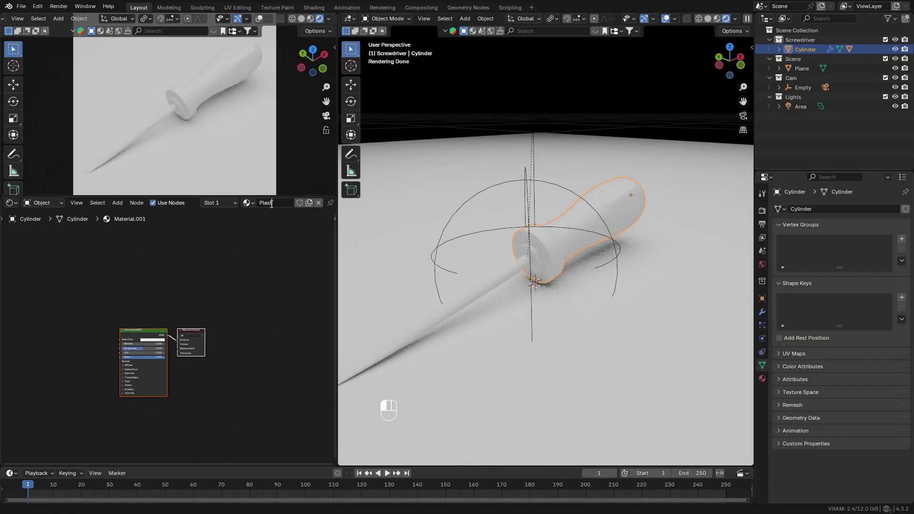
{"action": "type", "text": "Plastic 1"}
{"action": "key", "text": "Return"}
Step: Darken the base color of Plastic 1 to a near-black grey with a value of about 0.027
{"action": "scroll", "coordinate": [147, 324], "scroll_direction": "up", "scroll_amount": 4}
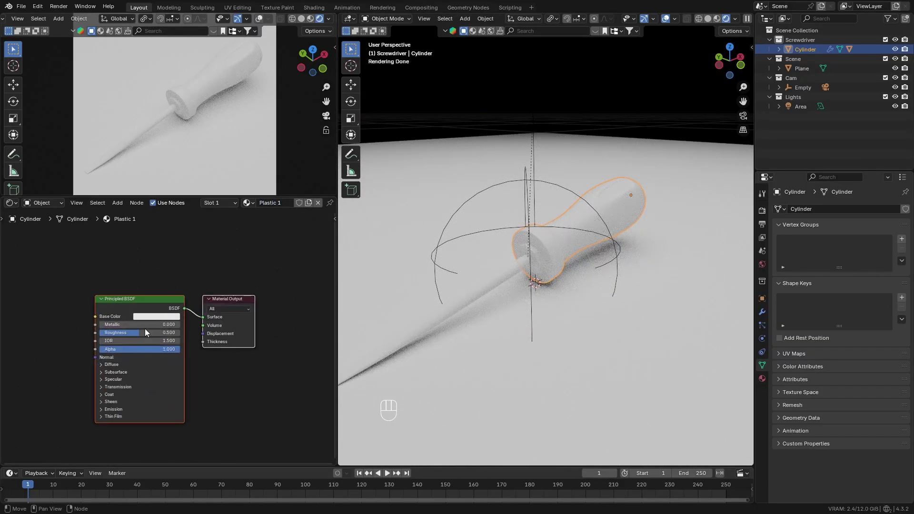
{"action": "left_click", "coordinate": [153, 315]}
{"action": "left_click_drag", "start_coordinate": [219, 204], "coordinate": [220, 215]}
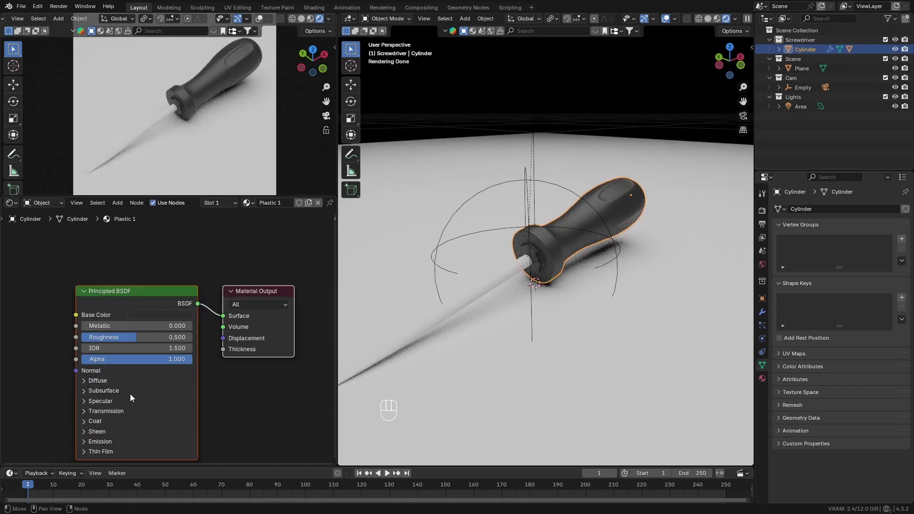
Step: Set the roughness of Plastic 1 to 0.35 and its subsurface weight and all three radius values to 1
{"action": "left_click", "coordinate": [135, 337]}
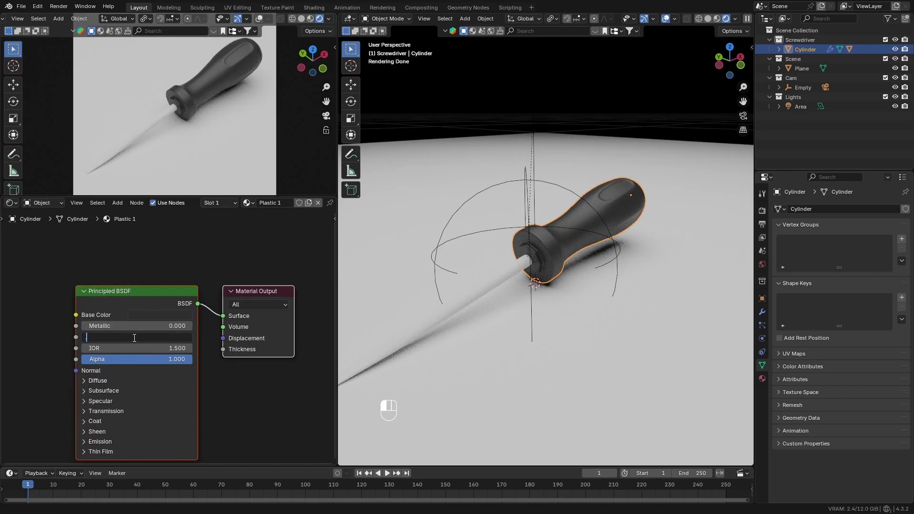
{"action": "type", "text": "0.35"}
{"action": "key", "text": "Return"}
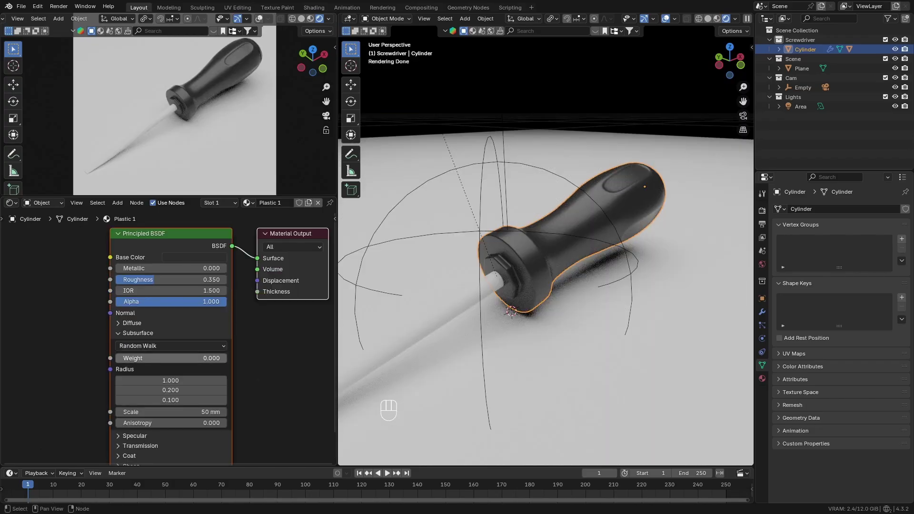
{"action": "left_click_drag", "start_coordinate": [172, 358], "coordinate": [197, 400]}
{"action": "key", "text": "Return"}
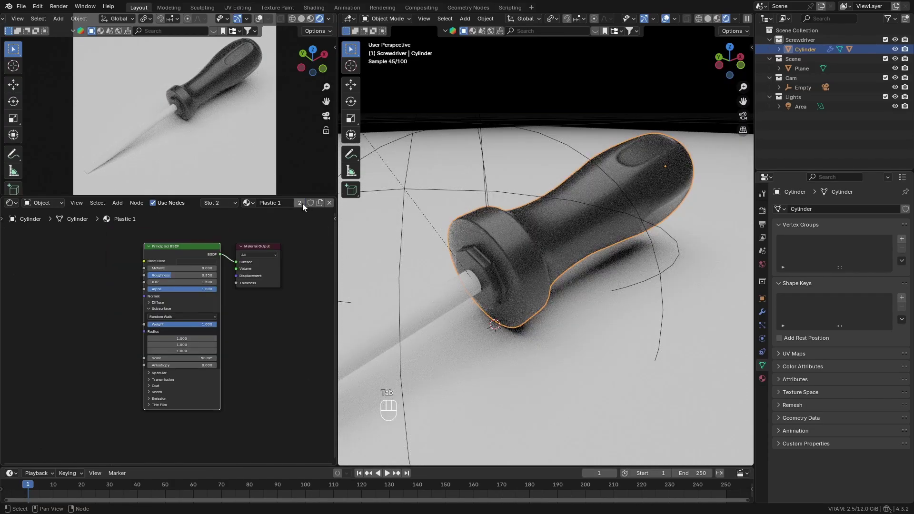
Step: Make the Plastic 1 material in the handle's slot 2 a single-user copy and rename it Plastic 2
{"action": "left_click", "coordinate": [305, 203]}
{"action": "left_click", "coordinate": [223, 204]}
{"action": "double_click", "coordinate": [280, 202]}
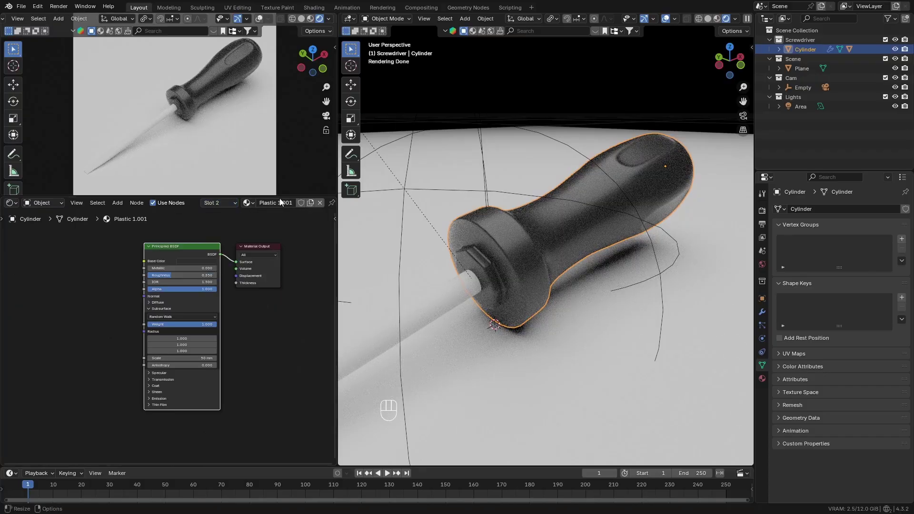
{"action": "type", "text": "2"}
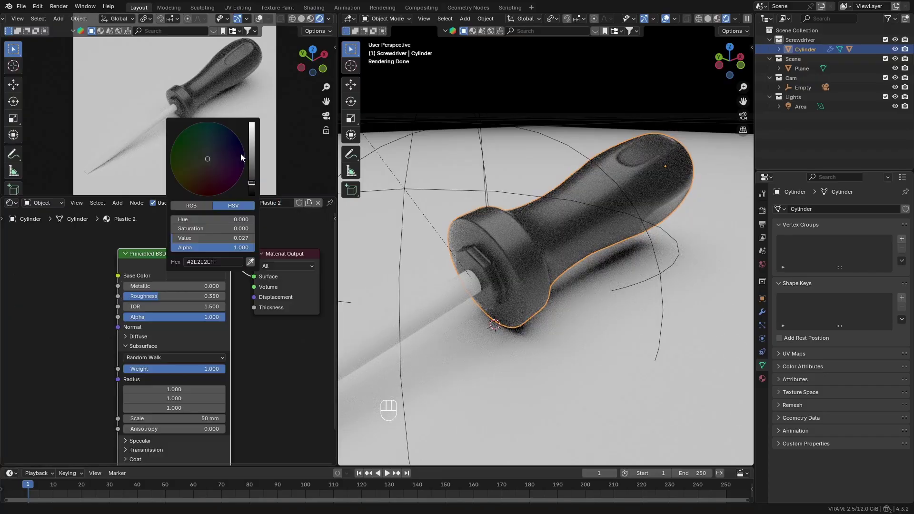
Step: Change the base color of Plastic 2 to red with saturation about 0.93 and value about 0.615, and set its roughness to 0.15
{"action": "left_click_drag", "start_coordinate": [252, 155], "coordinate": [252, 136]}
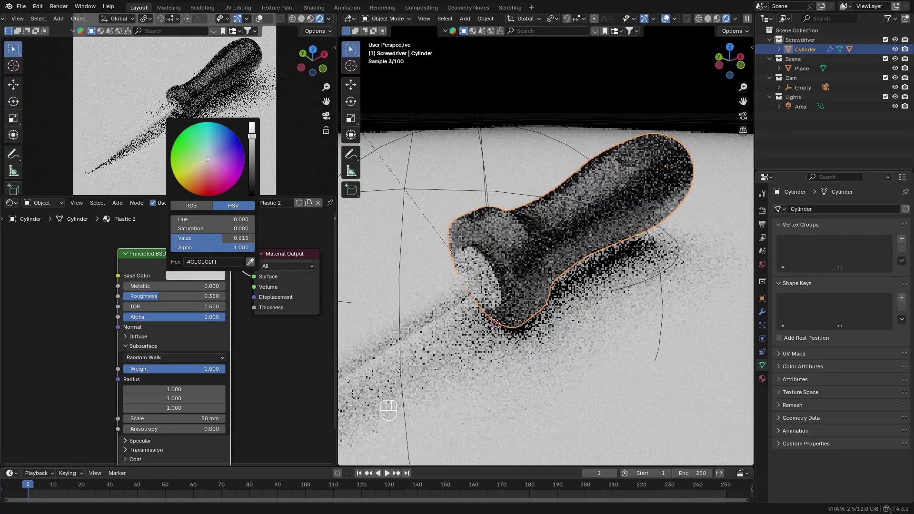
{"action": "left_click", "coordinate": [189, 277]}
{"action": "left_click_drag", "start_coordinate": [207, 170], "coordinate": [207, 185]}
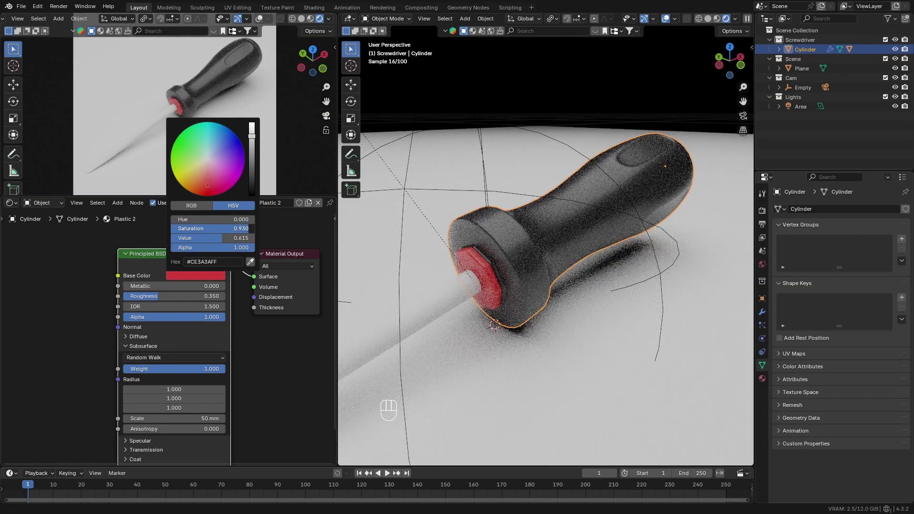
Step: Enter edit mode on the handle and start selecting the inner faces of the recessed grip areas
{"action": "key", "text": "Tab"}
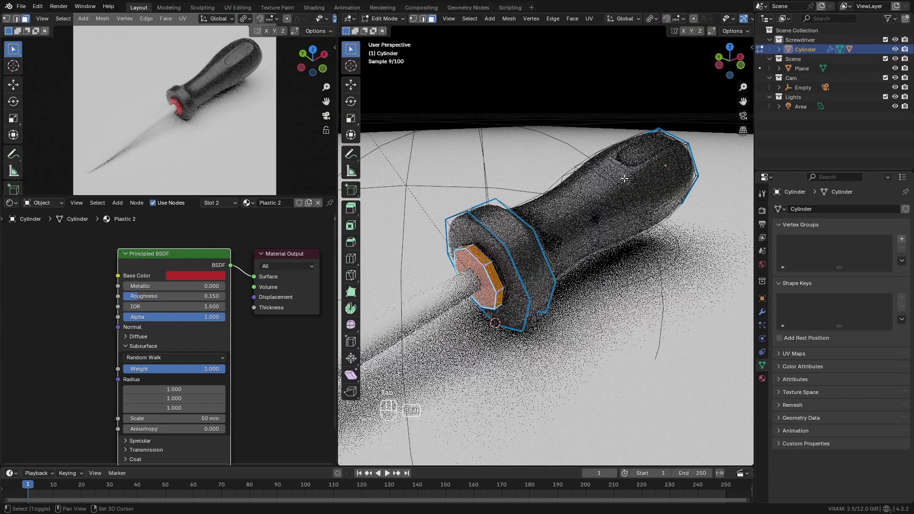
{"action": "mouse_move", "coordinate": [495, 248]}
{"action": "middle_mouse_down"}
{"action": "mouse_move", "coordinate": [533, 229]}
{"action": "mouse_move", "coordinate": [526, 230]}
{"action": "middle_mouse_up"}
{"action": "scroll", "coordinate": [706, 21], "scroll_direction": "down", "scroll_amount": 5}
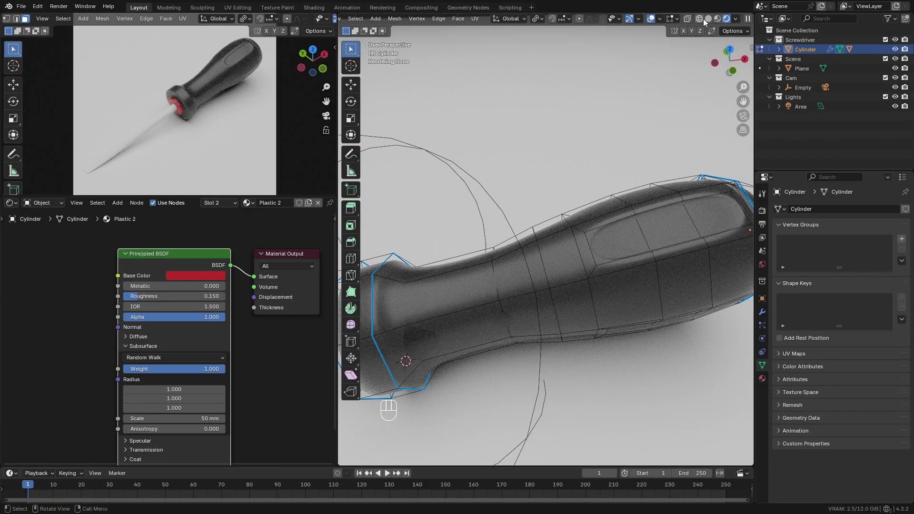
{"action": "left_click", "coordinate": [708, 20]}
{"action": "middle_click_drag", "start_coordinate": [659, 191], "coordinate": [575, 174], "text": "shift"}
{"action": "scroll", "coordinate": [575, 174], "scroll_direction": "up", "scroll_amount": 1}
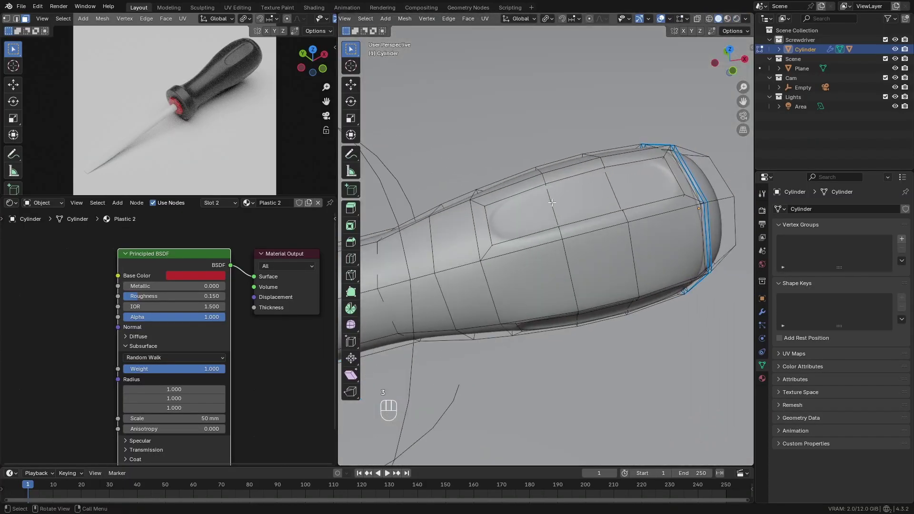
{"action": "left_click", "coordinate": [619, 185], "text": "shift"}
{"action": "middle_click_drag", "start_coordinate": [619, 185], "coordinate": [713, 179]}
{"action": "left_click", "coordinate": [452, 261], "text": "shift"}
{"action": "left_click", "coordinate": [497, 282], "text": "shift"}
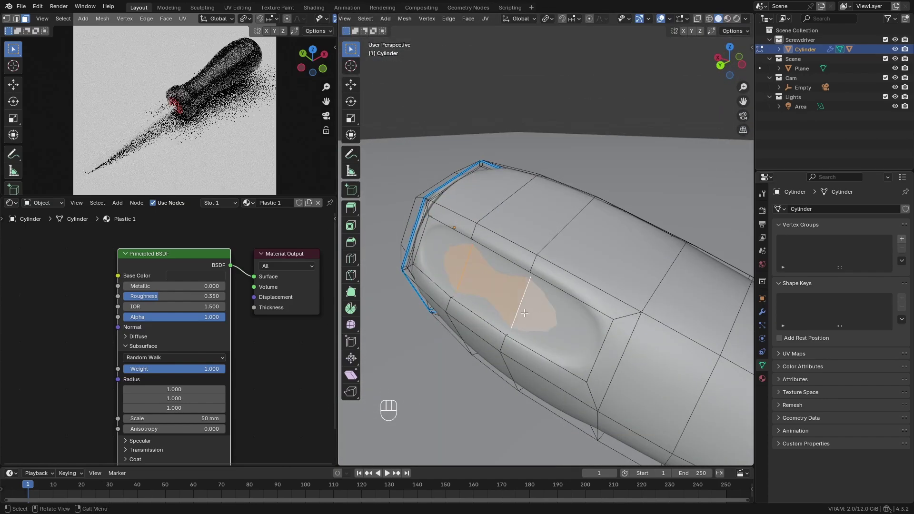
{"action": "left_click", "coordinate": [551, 304], "text": "shift"}
Step: Add the inner faces of the remaining grip recess to the face selection
{"action": "scroll", "coordinate": [551, 305], "scroll_direction": "up", "scroll_amount": 3}
{"action": "middle_click_drag", "start_coordinate": [546, 308], "coordinate": [600, 246]}
{"action": "left_click", "coordinate": [473, 348], "text": "shift"}
{"action": "left_click", "coordinate": [530, 364], "text": "shift"}
{"action": "left_click", "coordinate": [593, 382], "text": "shift"}
{"action": "middle_click_drag", "start_coordinate": [504, 344], "coordinate": [583, 221]}
{"action": "middle_click_drag", "start_coordinate": [412, 261], "coordinate": [599, 255]}
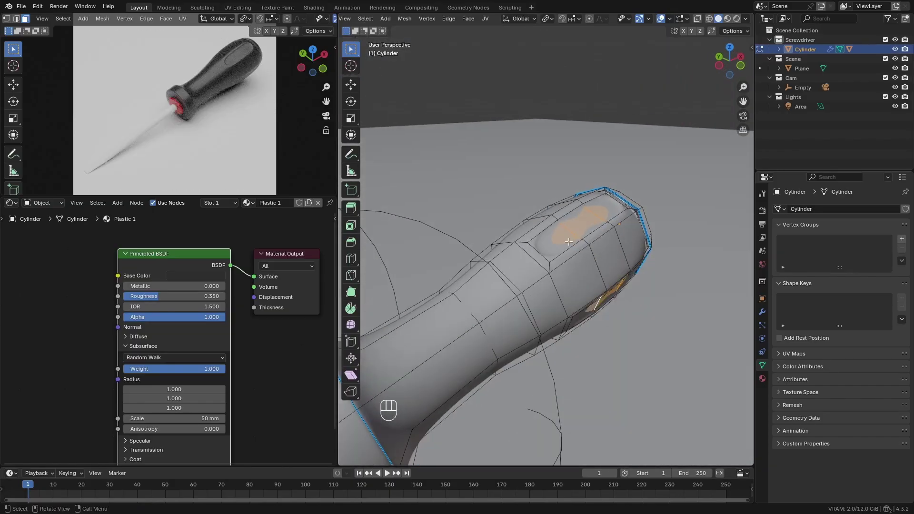
{"action": "middle_click_drag", "start_coordinate": [568, 241], "coordinate": [575, 215]}
Step: Grow the recess face selection by one ring and assign Plastic 2 to all of these faces
{"action": "left_click", "coordinate": [737, 18]}
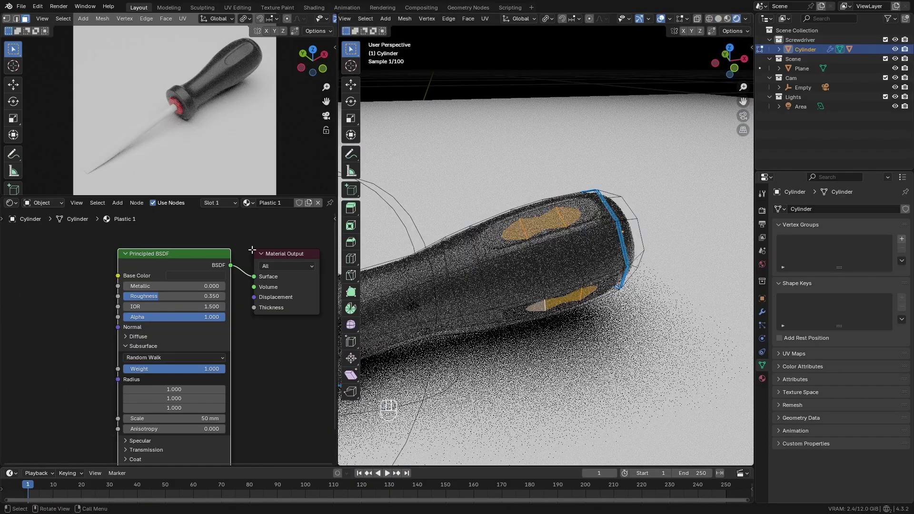
{"action": "left_click", "coordinate": [217, 202]}
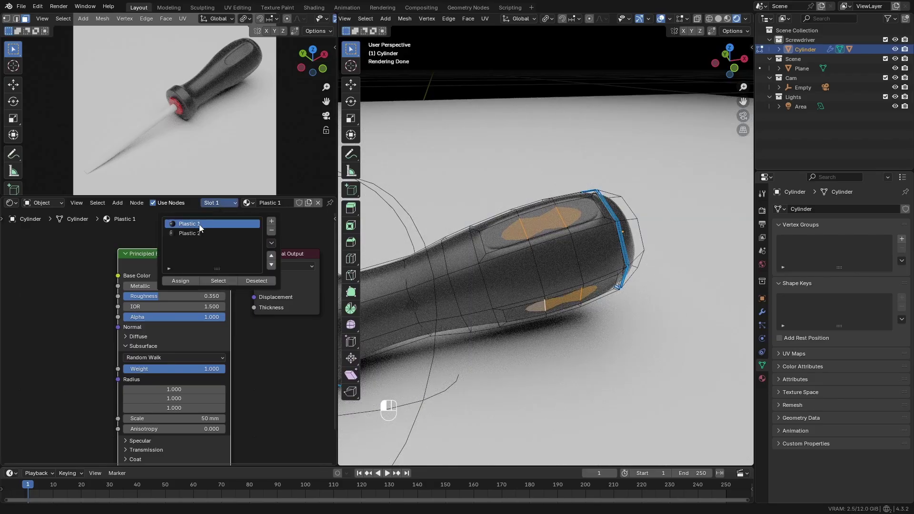
{"action": "left_click", "coordinate": [180, 284]}
{"action": "middle_click_drag", "start_coordinate": [564, 237], "coordinate": [609, 242]}
{"action": "key", "text": "ctrl+KP_Add"}
{"action": "left_click", "coordinate": [221, 205]}
{"action": "left_click", "coordinate": [181, 279]}
Step: Select the rear end cap faces of the handle, grow the selection twice, and assign Plastic 2 to them
{"action": "middle_click_drag", "start_coordinate": [704, 350], "coordinate": [586, 290]}
{"action": "key", "text": "Tab"}
{"action": "key", "text": "Tab"}
{"action": "left_click", "coordinate": [583, 287]}
{"action": "key", "text": "ctrl+KP_Add"}
{"action": "key", "text": "ctrl+KP_Add"}
{"action": "left_click", "coordinate": [215, 203]}
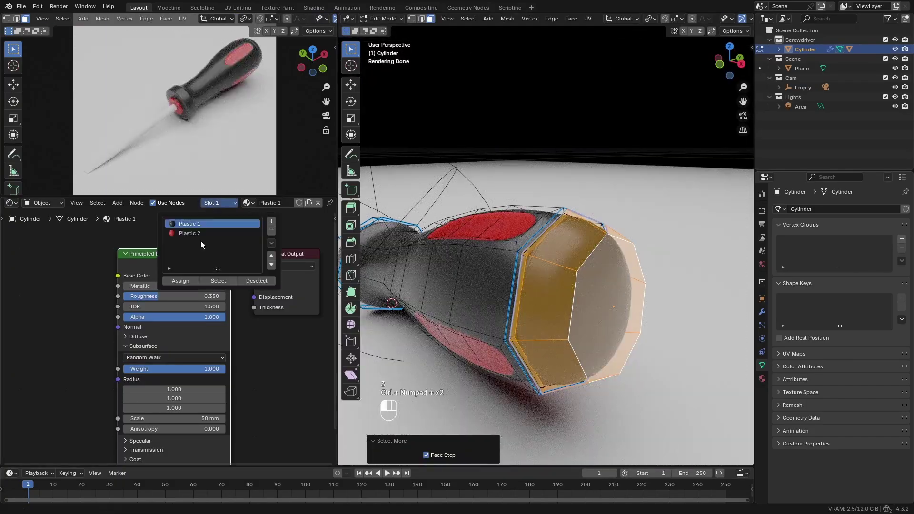
{"action": "left_click", "coordinate": [181, 281]}
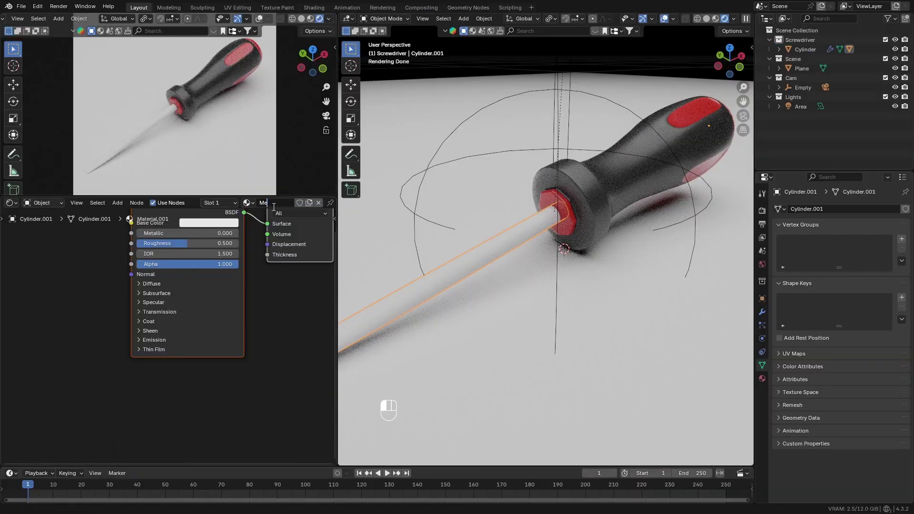
Step: Name the screwdriver shaft's new material Metal
{"action": "left_click", "coordinate": [274, 207]}
{"action": "type", "text": "Metal"}
{"action": "key", "text": "Return"}
{"action": "middle_click_drag", "start_coordinate": [168, 254], "coordinate": [175, 306]}
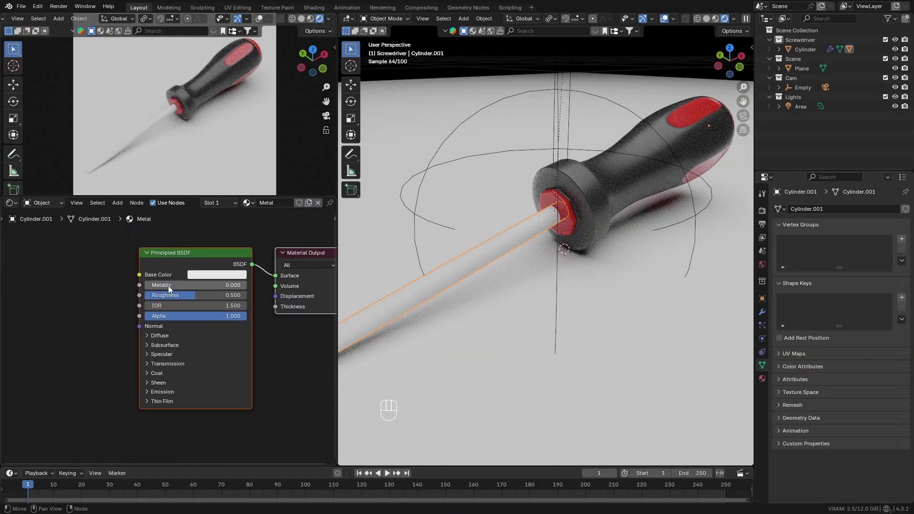
Step: Set the Metal material's metallic value to 1 and its roughness to 0.1
{"action": "left_click_drag", "start_coordinate": [167, 284], "coordinate": [213, 296]}
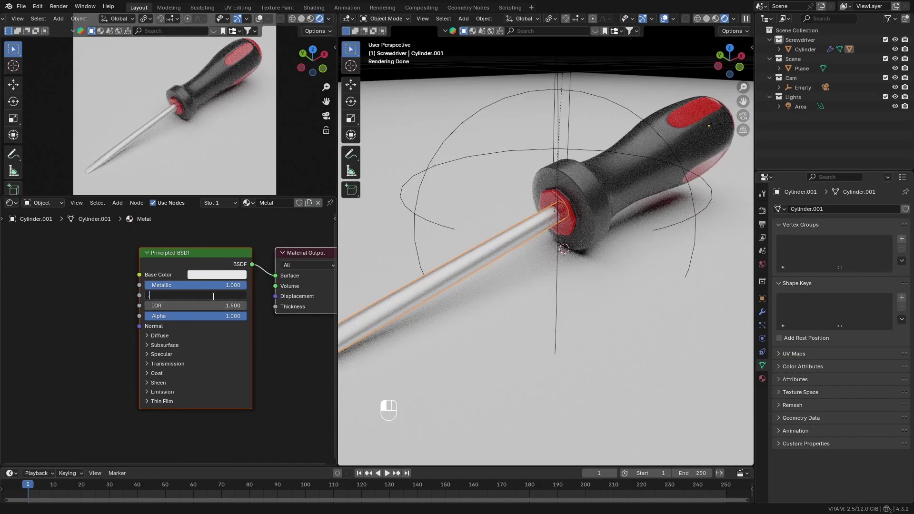
{"action": "left_click", "coordinate": [213, 296]}
{"action": "type", "text": ".1"}
{"action": "key", "text": "Return"}
{"action": "left_click", "coordinate": [213, 296]}
{"action": "key", "text": "Return"}
Step: Add a Voronoi Texture node to the handle's Plastic 1 material, beside the Principled BSDF
{"action": "left_click", "coordinate": [584, 179]}
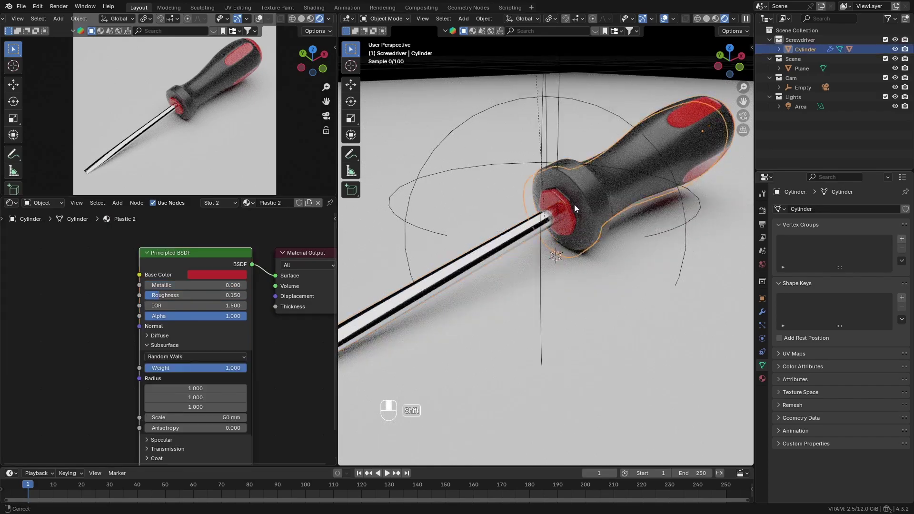
{"action": "middle_click_drag", "start_coordinate": [557, 226], "coordinate": [520, 259], "text": "shift"}
{"action": "scroll", "coordinate": [577, 259], "scroll_direction": "up", "scroll_amount": 5}
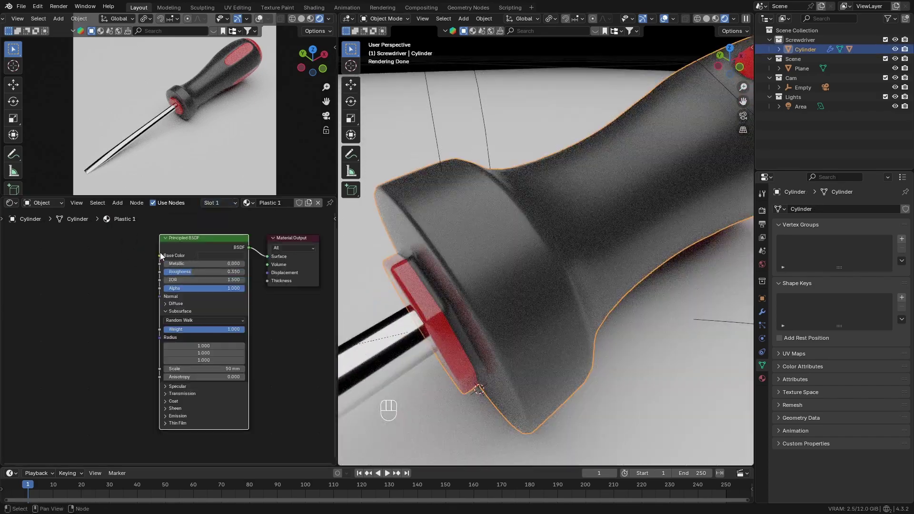
{"action": "middle_click_drag", "start_coordinate": [162, 251], "coordinate": [224, 248]}
{"action": "key", "text": "shift+a"}
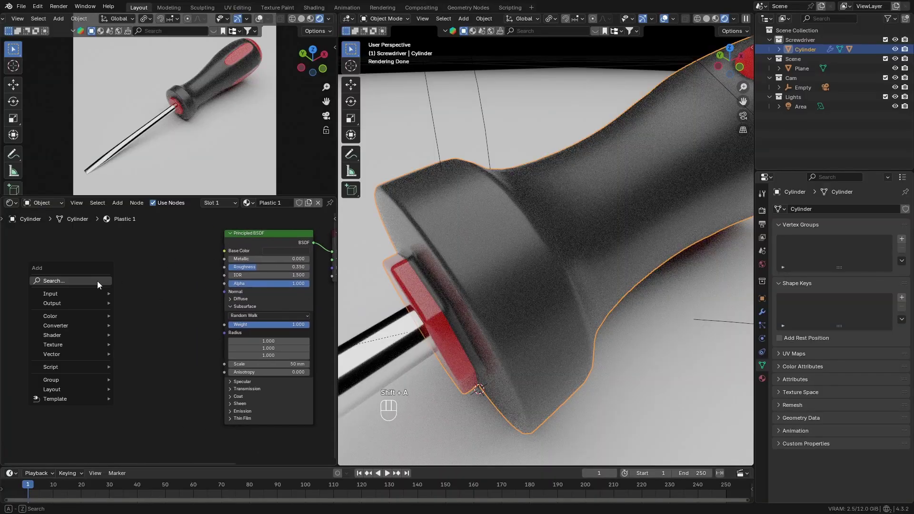
{"action": "type", "text": "vor"}
{"action": "left_click", "coordinate": [161, 299]}
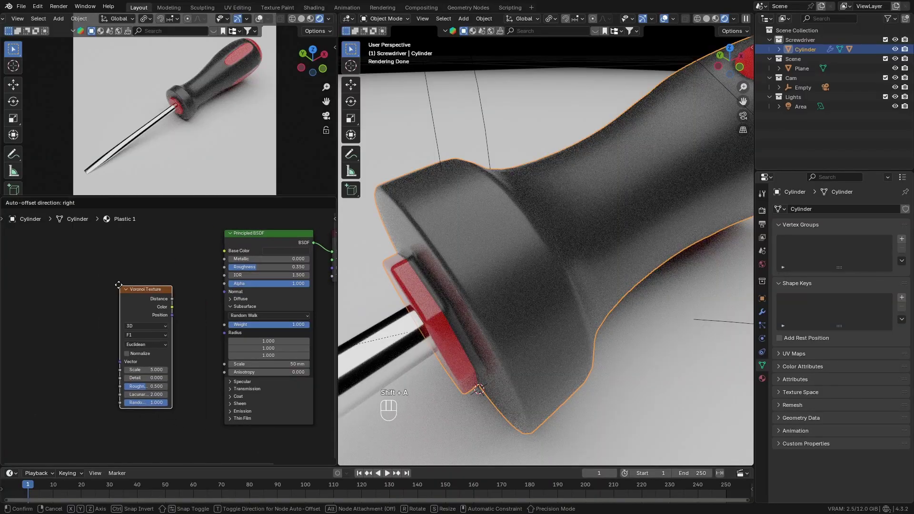
{"action": "left_click", "coordinate": [102, 265]}
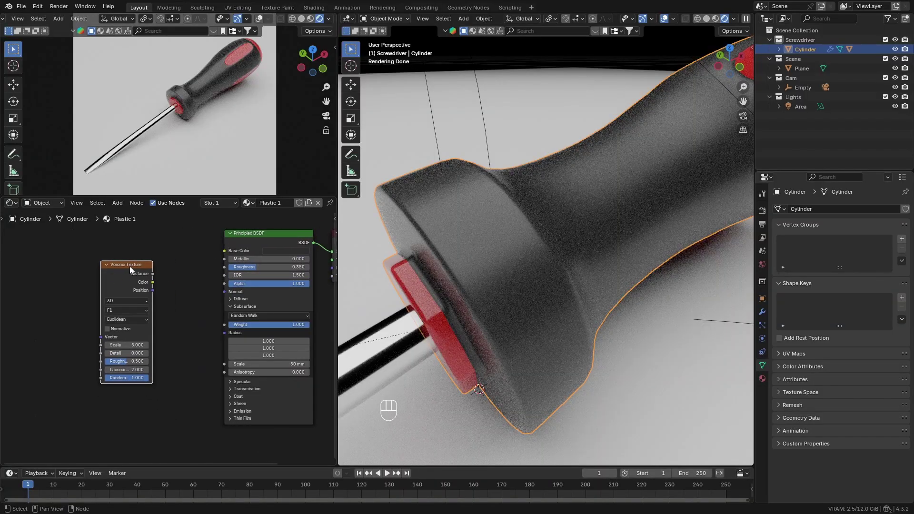
Step: Add Texture Coordinate and Mapping nodes to the Voronoi Texture, connect Object coordinates to the Mapping vector, and reposition the nodes
{"action": "key", "text": "ctrl+t"}
{"action": "middle_click_drag", "start_coordinate": [110, 284], "coordinate": [152, 284]}
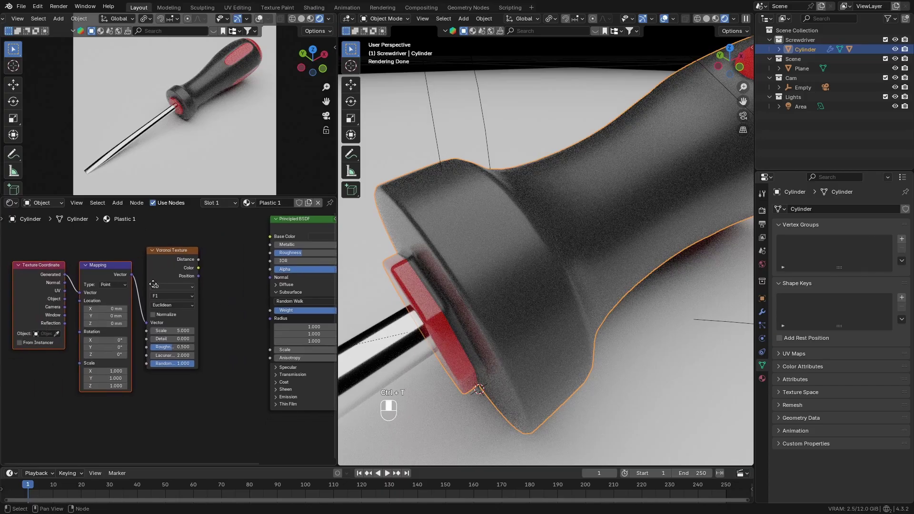
{"action": "left_click_drag", "start_coordinate": [65, 299], "coordinate": [79, 292]}
{"action": "left_click_drag", "start_coordinate": [35, 255], "coordinate": [178, 302]}
{"action": "key", "text": "g"}
{"action": "left_click", "coordinate": [150, 278]}
Step: Preview the Voronoi Texture on the handle and set its scale to 5000, detail to 1 and roughness to 0.575
{"action": "scroll", "coordinate": [150, 278], "scroll_direction": "up", "scroll_amount": 1}
{"action": "middle_click_drag", "start_coordinate": [150, 278], "coordinate": [136, 313]}
{"action": "left_click", "coordinate": [136, 265], "text": "ctrl+shift"}
{"action": "double_click", "coordinate": [127, 346]}
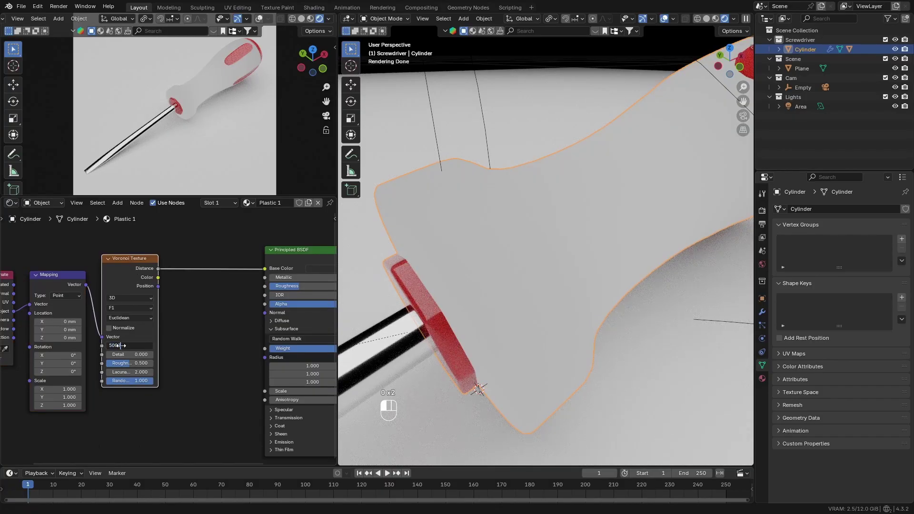
Step: Feed the Voronoi distance into the height of a new Bump node, connect it to the Principled BSDF's normal, and preview the shader
{"action": "left_click_drag", "start_coordinate": [107, 271], "coordinate": [149, 309]}
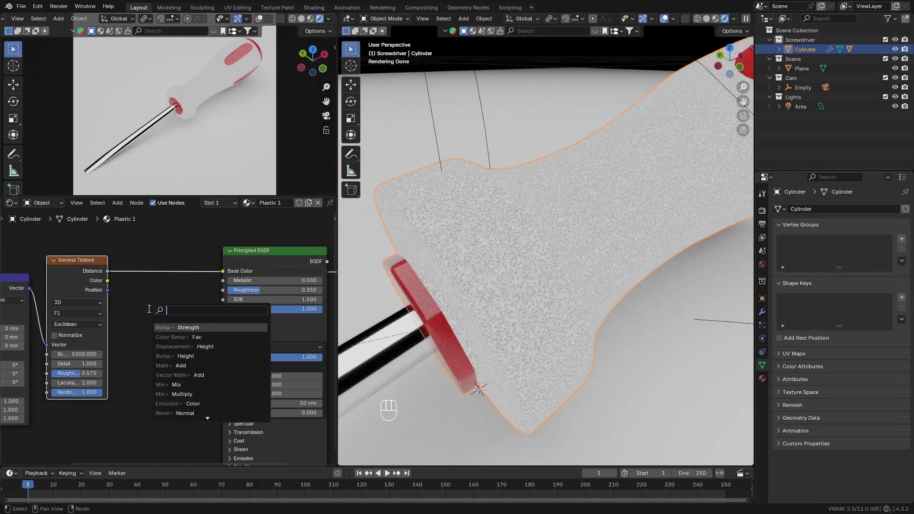
{"action": "type", "text": "bum"}
{"action": "key", "text": "Down"}
{"action": "key", "text": "Down"}
{"action": "key", "text": "Return"}
{"action": "left_click", "coordinate": [195, 319]}
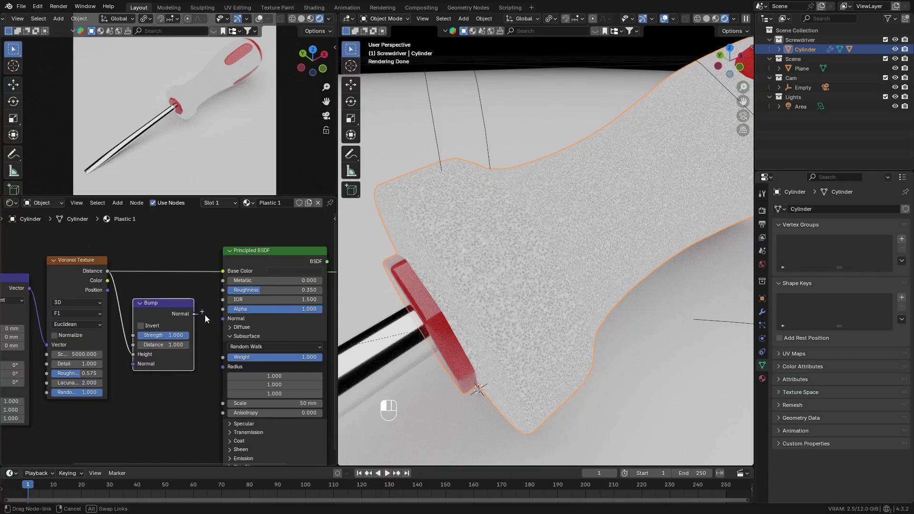
{"action": "left_click", "coordinate": [251, 257], "text": "ctrl+shift"}
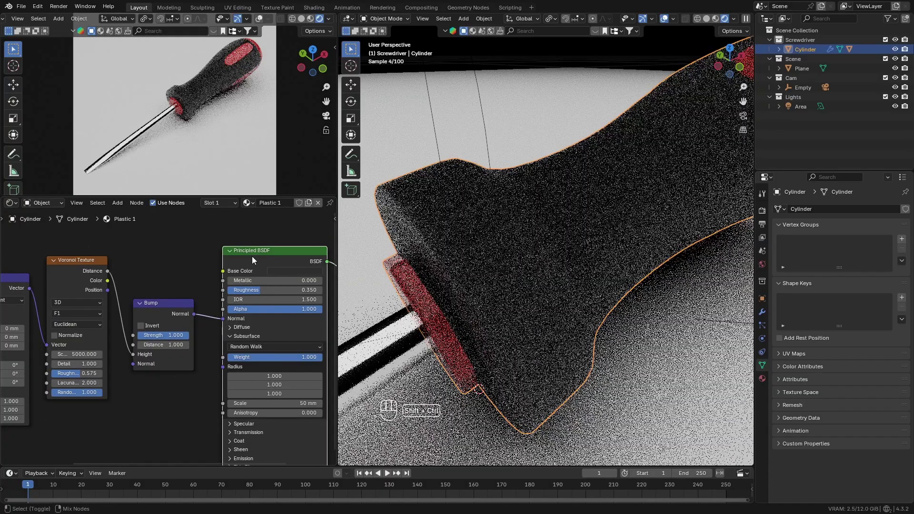
Step: Set the Bump node's strength and distance to 0.1
{"action": "scroll", "coordinate": [238, 259], "scroll_direction": "down", "scroll_amount": 3, "text": "ctrl"}
{"action": "middle_click_drag", "start_coordinate": [140, 272], "coordinate": [194, 258]}
{"action": "scroll", "coordinate": [115, 336], "scroll_direction": "up", "scroll_amount": 4}
{"action": "left_click", "coordinate": [121, 330]}
{"action": "type", "text": "0.1"}
{"action": "key", "text": "Return"}
{"action": "type", "text": "0.1"}
{"action": "key", "text": "Return"}
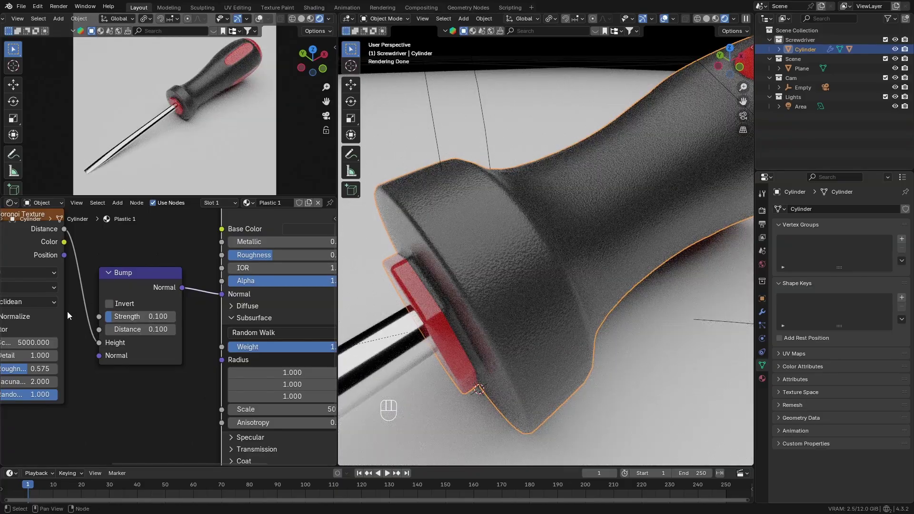
{"action": "middle_click_drag", "start_coordinate": [43, 328], "coordinate": [85, 312]}
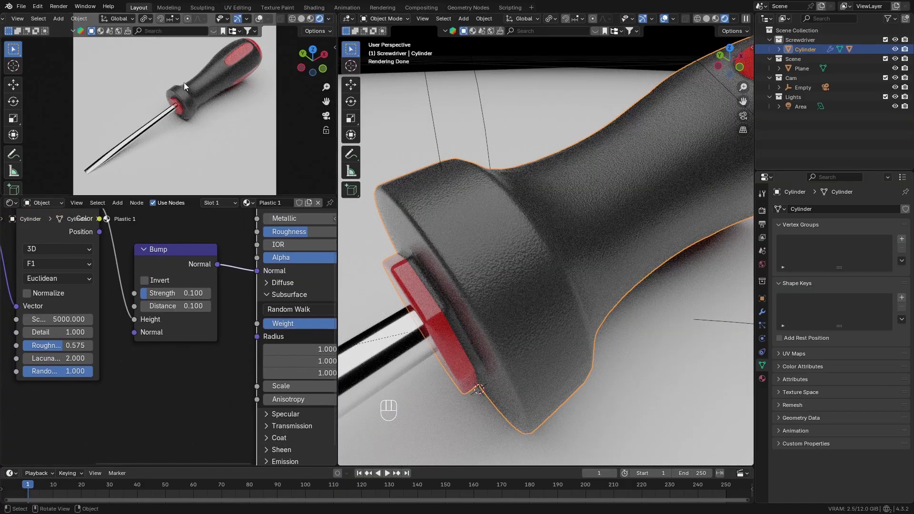
Step: Set the area light's size to 400 mm in X and 300 mm in Y
{"action": "scroll", "coordinate": [185, 82], "scroll_direction": "up", "scroll_amount": 6}
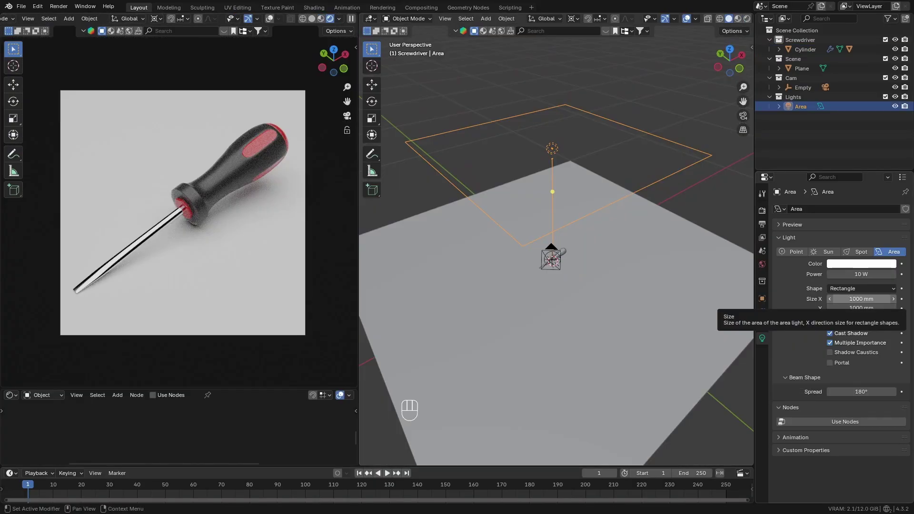
{"action": "left_click", "coordinate": [852, 298]}
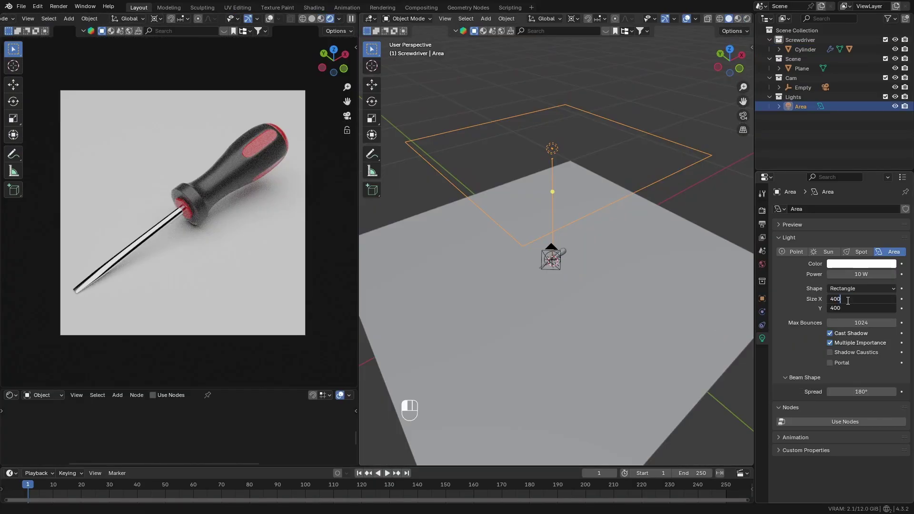
{"action": "type", "text": "400"}
{"action": "key", "text": "Return"}
{"action": "left_click_drag", "start_coordinate": [855, 309], "coordinate": [852, 309]}
{"action": "left_click", "coordinate": [855, 309]}
{"action": "key", "text": "Return"}
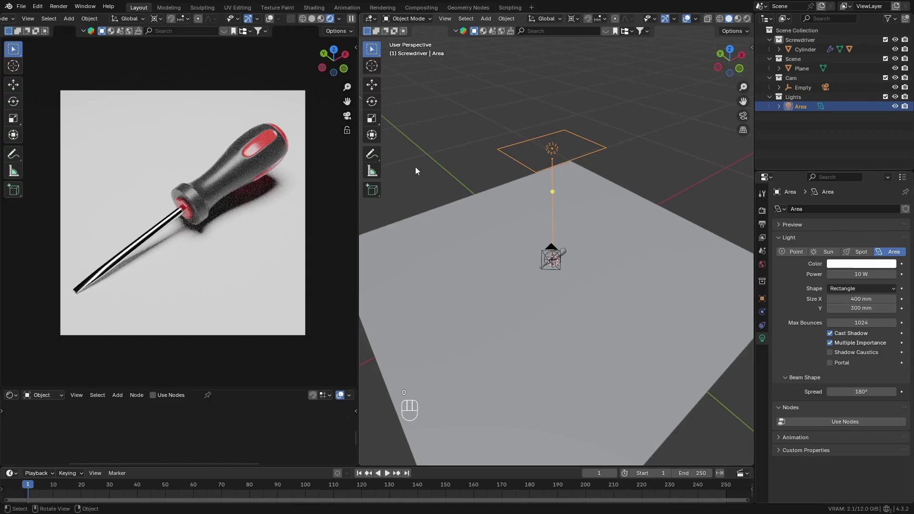
Step: Lower the area light about 300 mm along the Z axis and set its power to 5 W
{"action": "scroll", "coordinate": [541, 183], "scroll_direction": "up", "scroll_amount": 4}
{"action": "key", "text": "g"}
{"action": "key", "text": "z"}
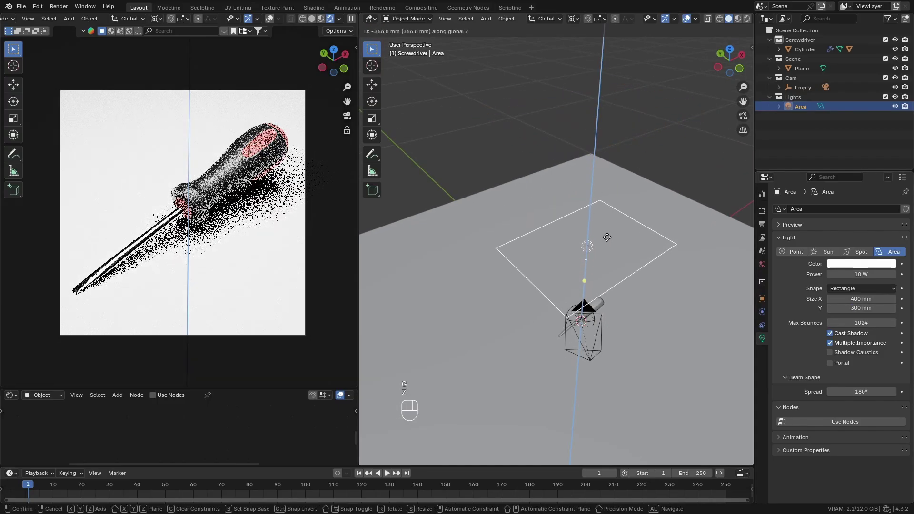
{"action": "left_click", "coordinate": [610, 286]}
{"action": "left_click", "coordinate": [859, 274]}
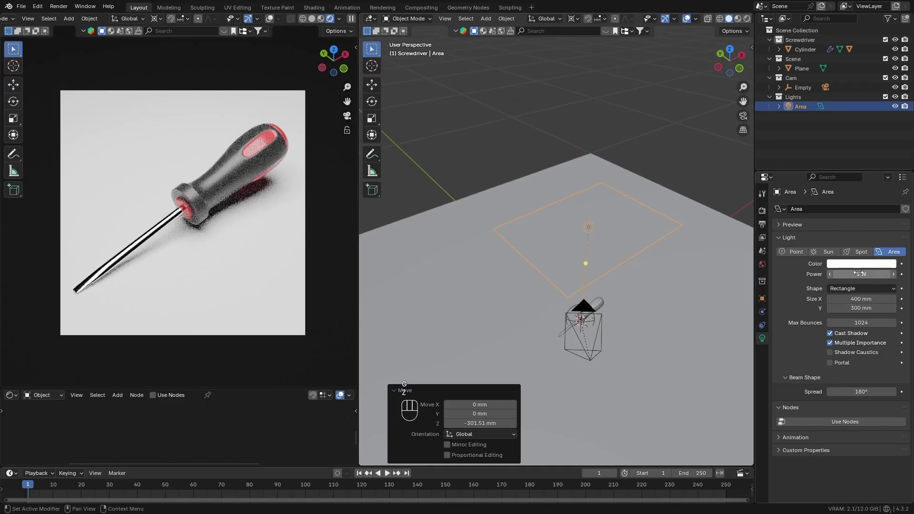
Step: Rotate the area light -24° about the global Y axis
{"action": "mouse_move", "coordinate": [670, 250]}
{"action": "middle_mouse_down"}
{"action": "mouse_move", "coordinate": [598, 259]}
{"action": "mouse_move", "coordinate": [616, 272]}
{"action": "mouse_move", "coordinate": [603, 254]}
{"action": "middle_mouse_up"}
{"action": "key", "text": "z"}
{"action": "key", "text": "r"}
{"action": "key", "text": "x"}
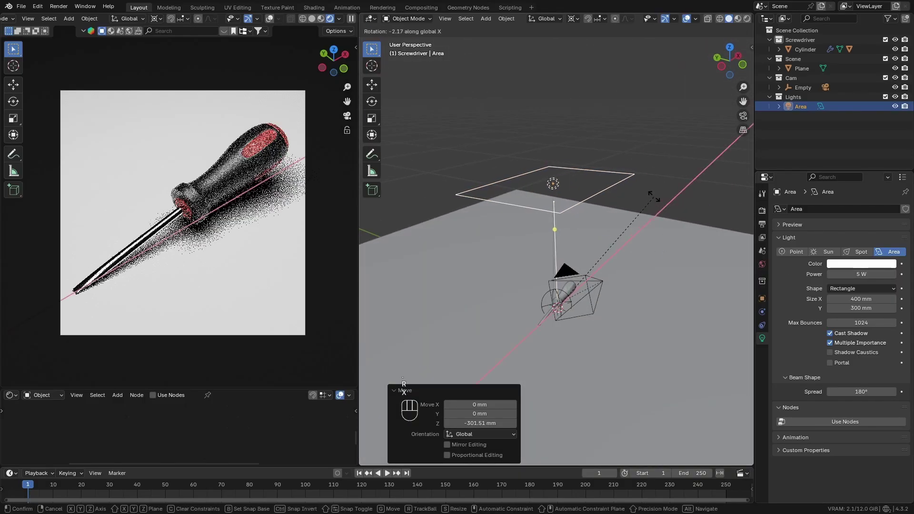
{"action": "key", "text": "y"}
{"action": "left_click", "coordinate": [606, 172]}
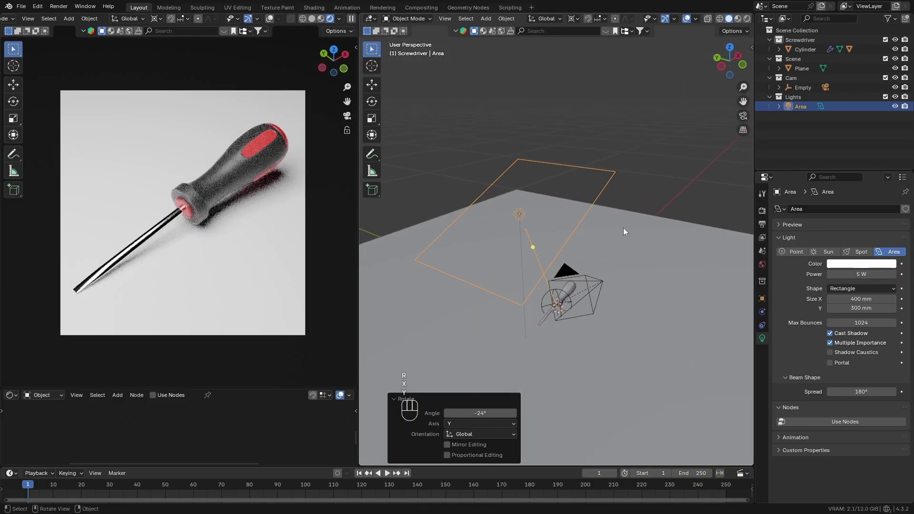
Step: Rotate the area light about the Z axis and move it along its local Z axis away from the screwdriver
{"action": "key", "text": "r"}
{"action": "key", "text": "z"}
{"action": "left_click", "coordinate": [654, 327]}
{"action": "key", "text": "g"}
{"action": "key", "text": "z"}
{"action": "key", "text": "z"}
{"action": "left_click", "coordinate": [597, 221]}
{"action": "left_click_drag", "start_coordinate": [862, 299], "coordinate": [845, 299]}
{"action": "key", "text": "ctrl+z"}
{"action": "key", "text": "ctrl+z"}
Step: Rotate the area light 10.7° about the global Z axis and save the file
{"action": "middle_click_drag", "start_coordinate": [652, 215], "coordinate": [614, 217]}
{"action": "key", "text": "r"}
{"action": "key", "text": "z"}
{"action": "left_click", "coordinate": [612, 216]}
{"action": "key", "text": "ctrl+s"}
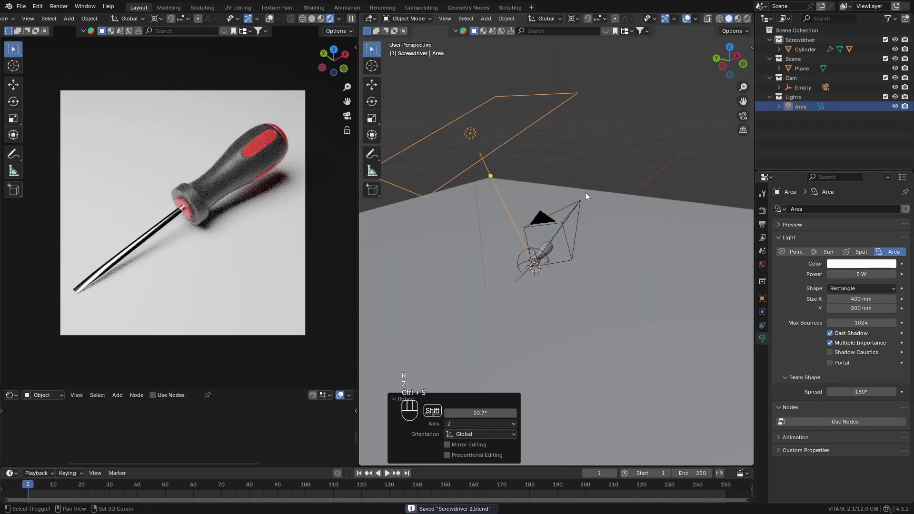
Step: Duplicate the area light in place and clear the copy's location and rotation
{"action": "key", "text": "shift+d"}
{"action": "right_click", "coordinate": [570, 152]}
{"action": "key", "text": "alt+g"}
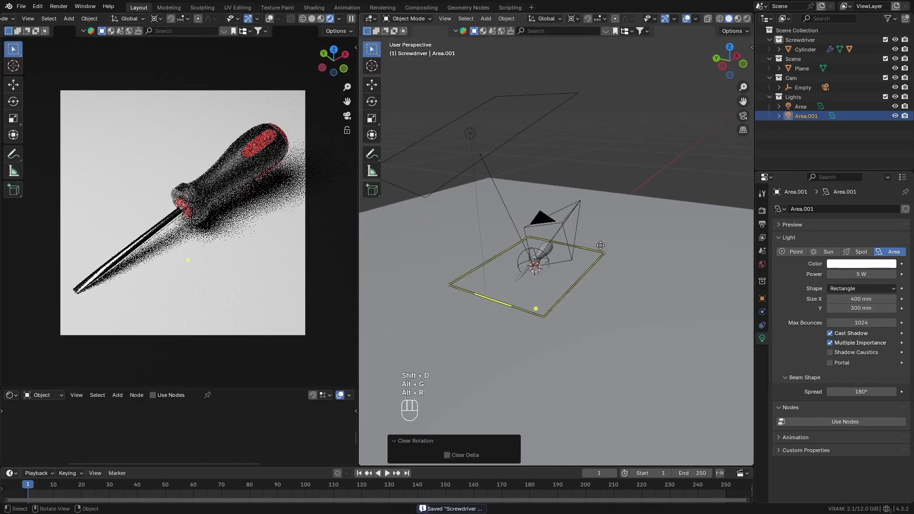
{"action": "key", "text": "alt+r"}
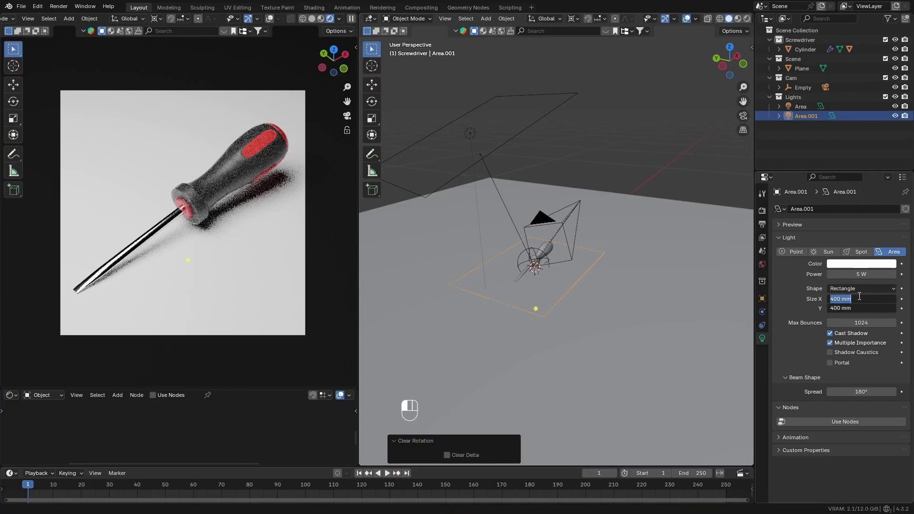
Step: Set the copied area light's size to 600 × 600 mm and rotate it 90° about the global Y axis
{"action": "left_click", "coordinate": [860, 299]}
{"action": "type", "text": "600"}
{"action": "key", "text": "Return"}
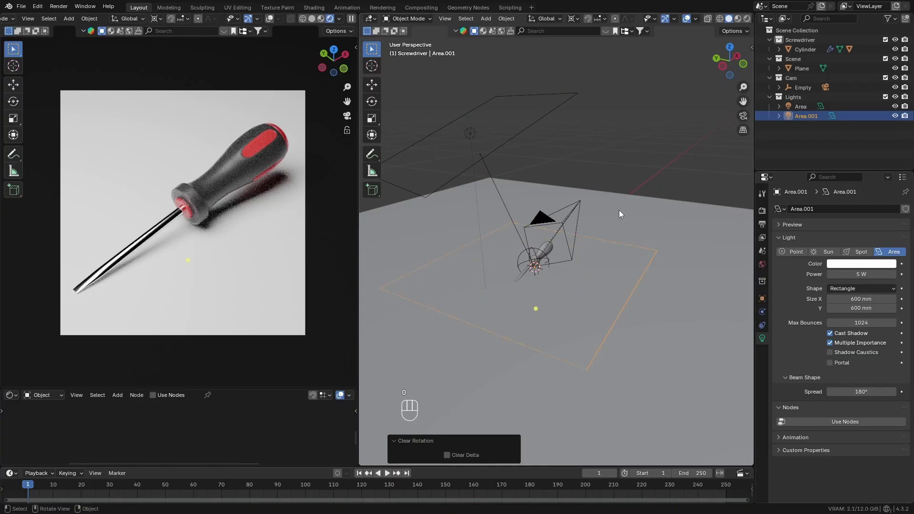
{"action": "key", "text": "r"}
{"action": "key", "text": "x"}
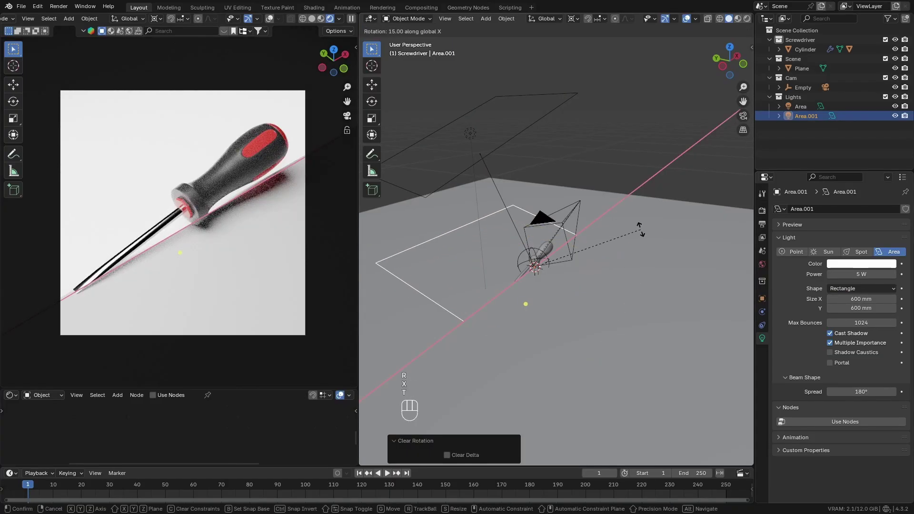
{"action": "type", "text": "y90"}
{"action": "key", "text": "Return"}
Step: Move the copied area light along the global X axis, out beyond the handle end of the screwdriver
{"action": "middle_click_drag", "start_coordinate": [638, 230], "coordinate": [532, 281]}
{"action": "key", "text": "g"}
{"action": "key", "text": "y"}
{"action": "key", "text": "x"}
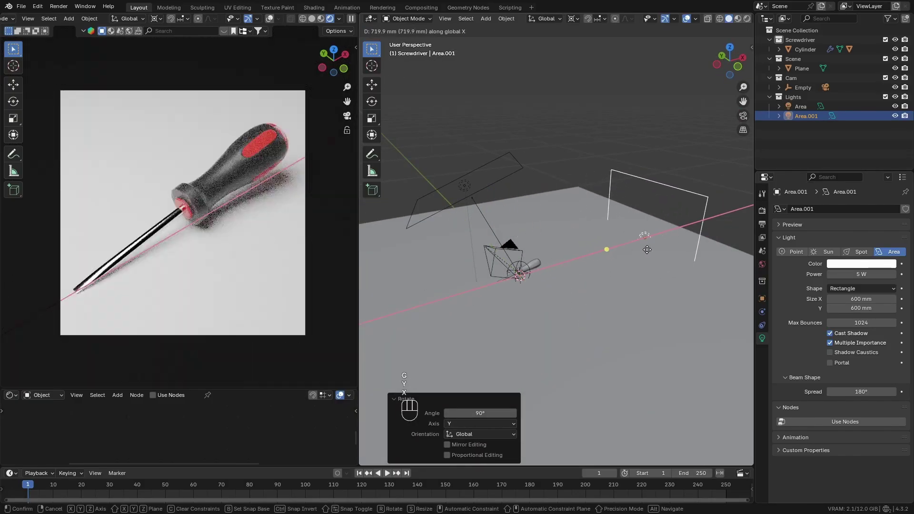
{"action": "left_click", "coordinate": [621, 256]}
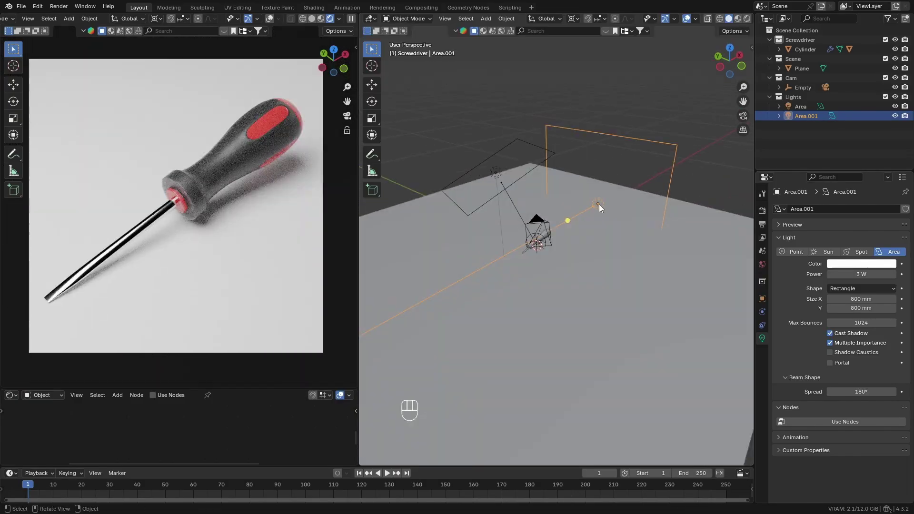
Step: Duplicate the upright area light in place, clear the copy's location and rotation, and raise it about 549 mm along global Z
{"action": "key", "text": "shift+d"}
{"action": "right_click", "coordinate": [599, 193]}
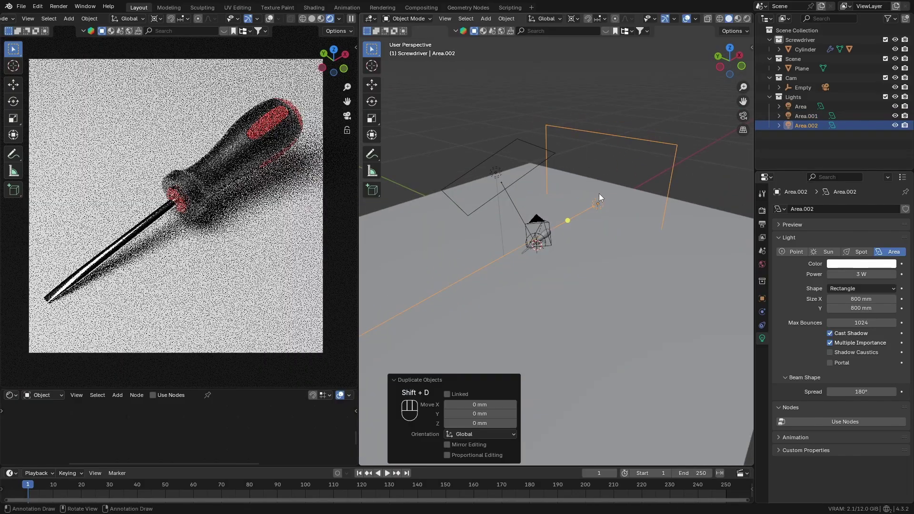
{"action": "key", "text": "alt+g"}
{"action": "key", "text": "alt+r"}
{"action": "key", "text": "g"}
{"action": "key", "text": "z"}
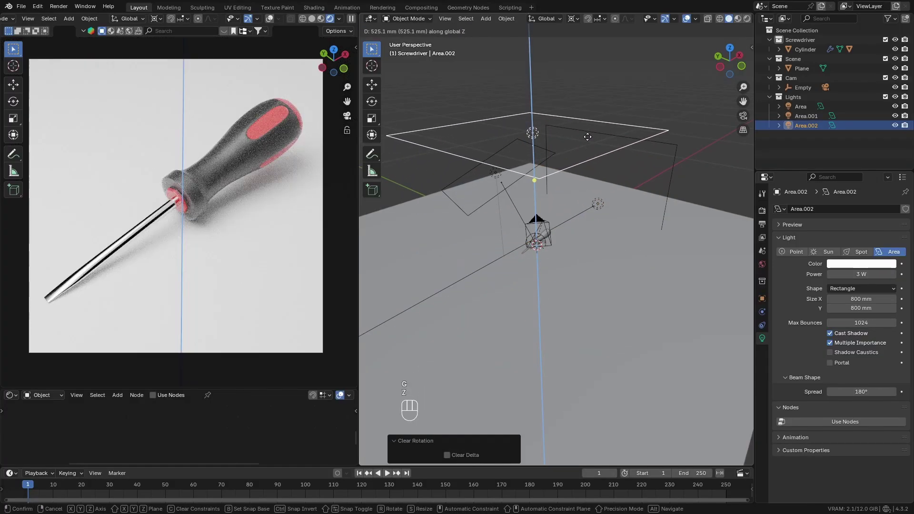
{"action": "left_click", "coordinate": [587, 132]}
Step: Resize the overhead area light to 444 mm in X and 220 mm in Y
{"action": "left_click", "coordinate": [855, 299]}
{"action": "type", "text": "300"}
{"action": "key", "text": "Return"}
{"action": "left_click_drag", "start_coordinate": [855, 300], "coordinate": [873, 300]}
{"action": "left_click_drag", "start_coordinate": [855, 308], "coordinate": [850, 308]}
{"action": "middle_click_drag", "start_coordinate": [581, 164], "coordinate": [605, 187]}
{"action": "left_click_drag", "start_coordinate": [857, 299], "coordinate": [841, 299], "text": "shift"}
Step: Rotate the overhead area light 18.2° about the global X axis and -32.3° about the global Z axis
{"action": "key", "text": "r"}
{"action": "key", "text": "x"}
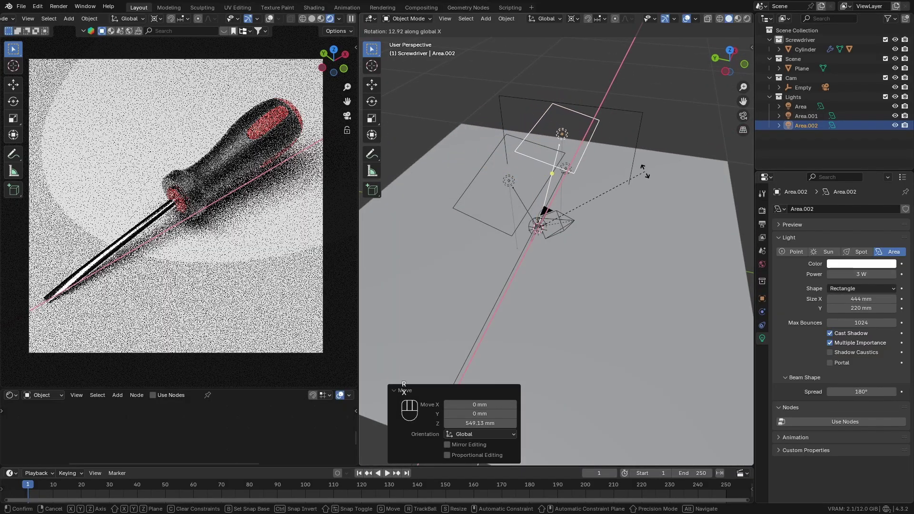
{"action": "left_click", "coordinate": [663, 154]}
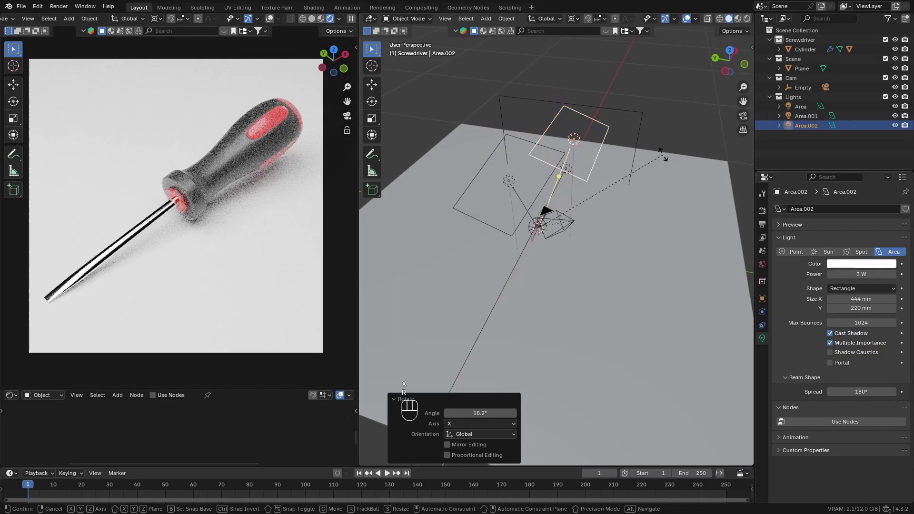
{"action": "key", "text": "r"}
{"action": "key", "text": "z"}
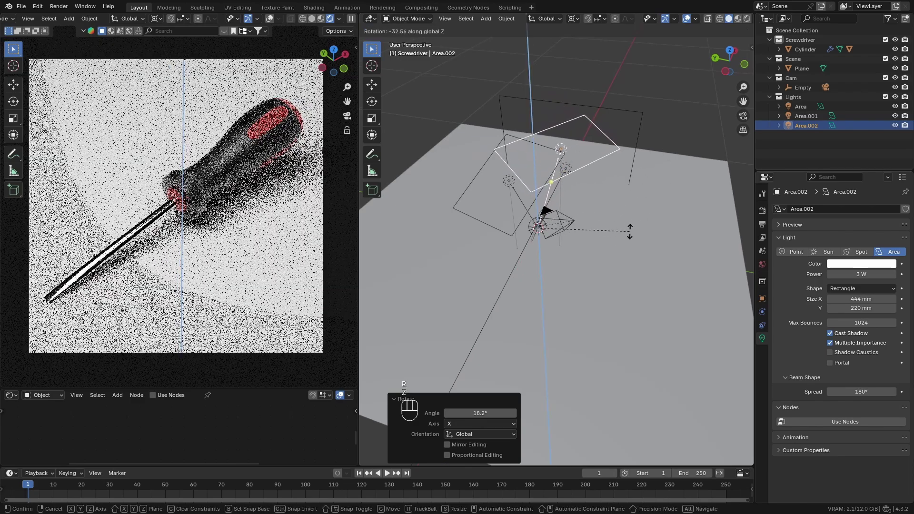
{"action": "left_click", "coordinate": [629, 230]}
Step: Reposition the overhead area light in the top view and refine its rotation about the Z and X axes
{"action": "key", "text": "KP_7"}
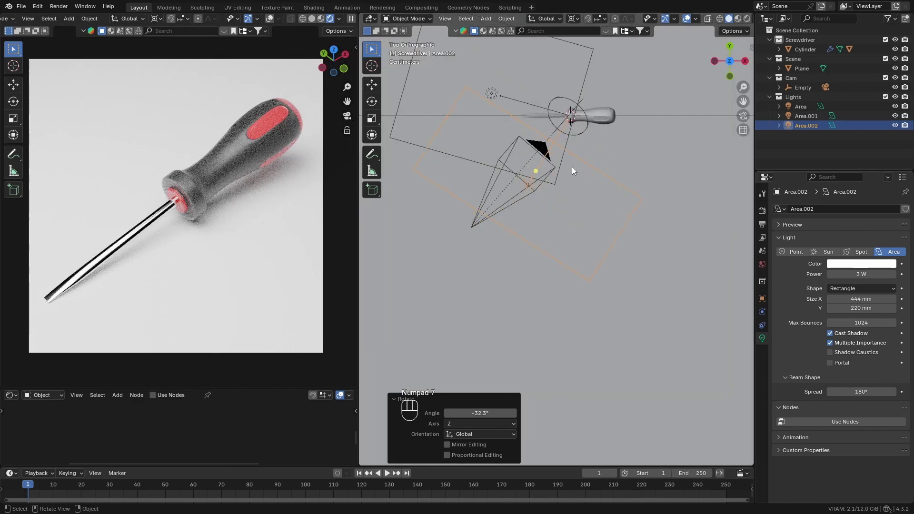
{"action": "scroll", "coordinate": [573, 167], "scroll_direction": "up", "scroll_amount": 4}
{"action": "key", "text": "g"}
{"action": "left_click", "coordinate": [543, 148]}
{"action": "key", "text": "r"}
{"action": "key", "text": "z"}
{"action": "left_click", "coordinate": [613, 141]}
{"action": "key", "text": "r"}
{"action": "key", "text": "x"}
{"action": "left_click", "coordinate": [621, 98]}
{"action": "key", "text": "h"}
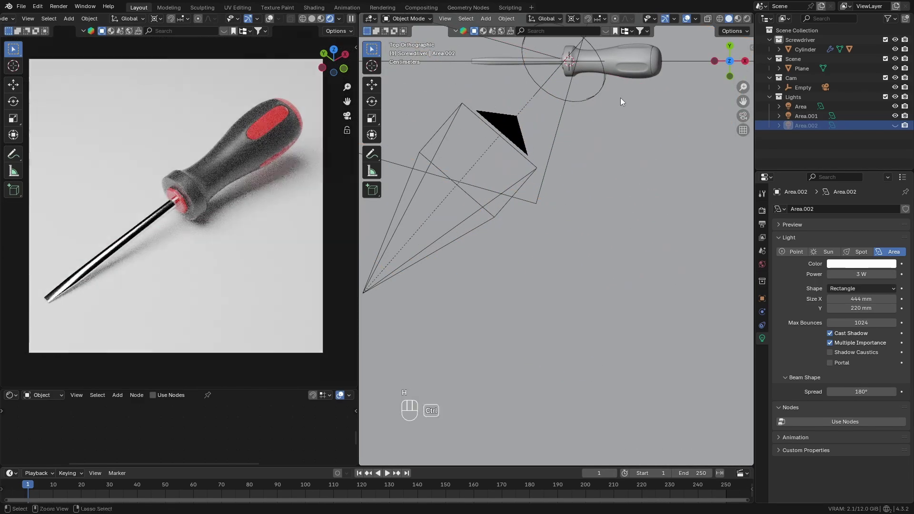
{"action": "key", "text": "ctrl+z"}
Step: Move the overhead area light along its local Z axis
{"action": "middle_click_drag", "start_coordinate": [620, 98], "coordinate": [572, 157]}
{"action": "key", "text": "g"}
{"action": "key", "text": "z"}
{"action": "key", "text": "z"}
{"action": "left_click", "coordinate": [558, 152]}
Step: Rotate the overhead area light 13° about its local X axis, set its power to 2 W and save the file
{"action": "key", "text": "r"}
{"action": "key", "text": "x"}
{"action": "key", "text": "x"}
{"action": "left_click", "coordinate": [570, 185]}
{"action": "left_click_drag", "start_coordinate": [857, 274], "coordinate": [842, 274]}
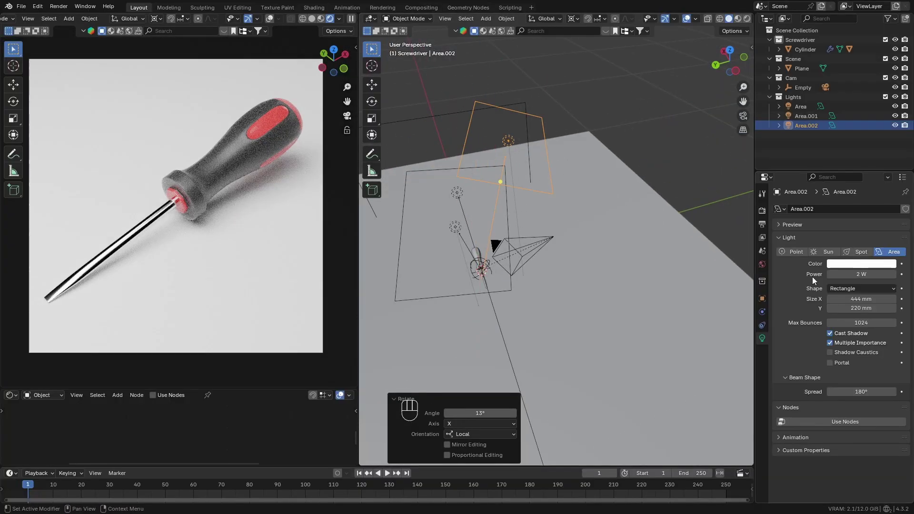
{"action": "key", "text": "ctrl+s"}
Step: Change the ground plane's material to a dark grey base color with Metallic at 1.000
{"action": "left_click", "coordinate": [549, 242]}
{"action": "middle_click_drag", "start_coordinate": [642, 228], "coordinate": [599, 229]}
{"action": "key", "text": "ctrl+s"}
{"action": "key", "text": "ctrl+s"}
{"action": "left_click_drag", "start_coordinate": [256, 386], "coordinate": [253, 253]}
{"action": "left_click", "coordinate": [253, 258]}
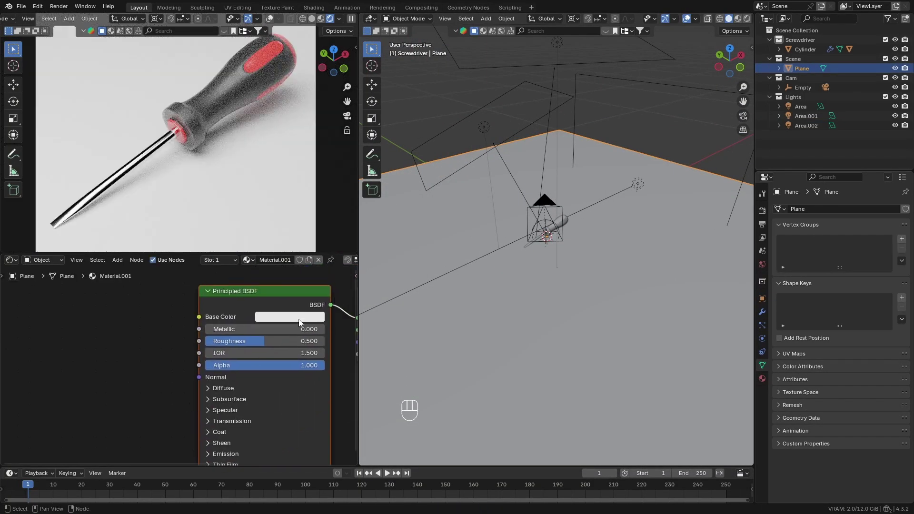
{"action": "left_click", "coordinate": [301, 319]}
{"action": "left_click_drag", "start_coordinate": [354, 203], "coordinate": [358, 197]}
{"action": "mouse_move", "coordinate": [248, 329]}
{"action": "left_mouse_down"}
{"action": "mouse_move", "coordinate": [328, 328]}
{"action": "mouse_move", "coordinate": [255, 342]}
{"action": "left_mouse_up"}
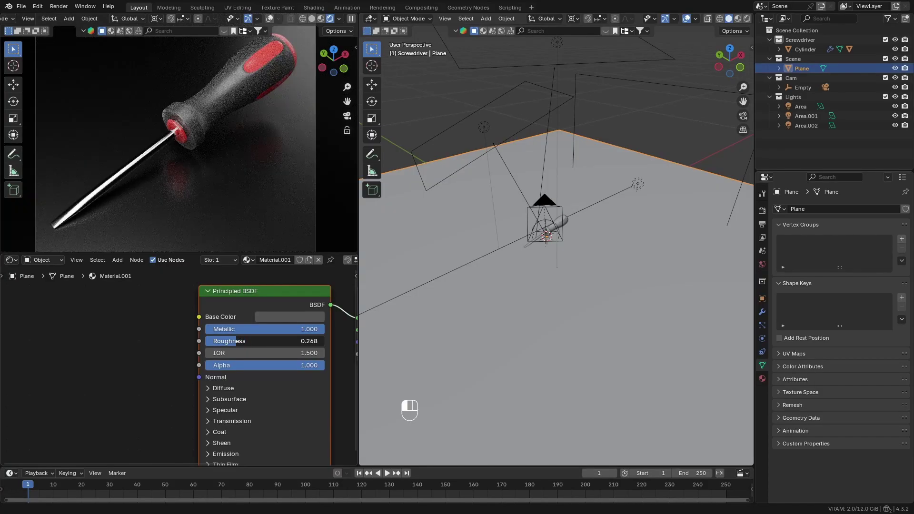
Step: Set the ground plane material's roughness to 0.22 and brighten its base color to a value of 0.189
{"action": "left_click", "coordinate": [241, 341]}
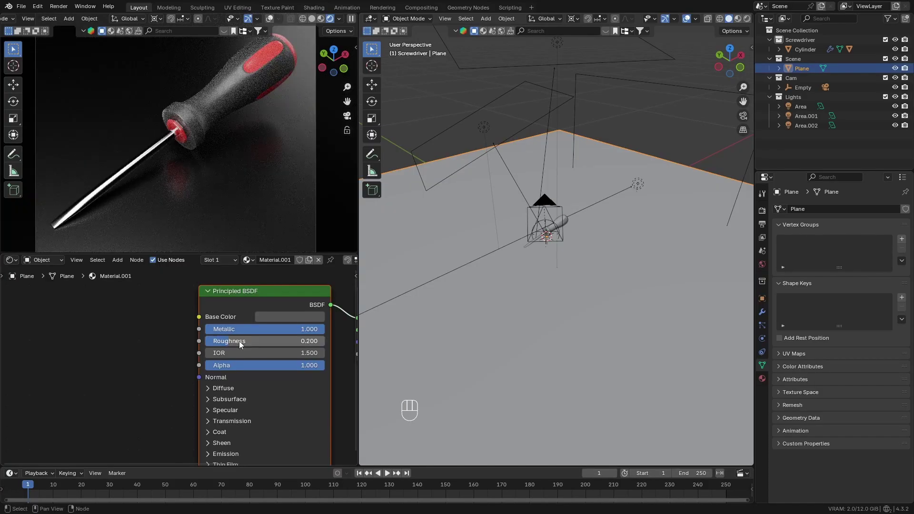
{"action": "type", "text": "0.2"}
{"action": "key", "text": "Return"}
{"action": "left_click", "coordinate": [240, 341]}
{"action": "type", "text": "0.22"}
{"action": "key", "text": "Return"}
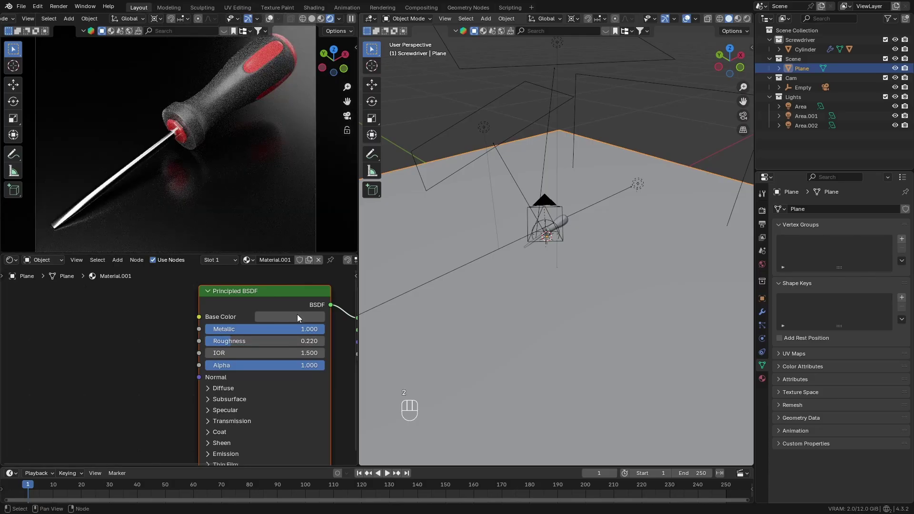
{"action": "left_click", "coordinate": [297, 315]}
{"action": "left_click_drag", "start_coordinate": [355, 201], "coordinate": [355, 187]}
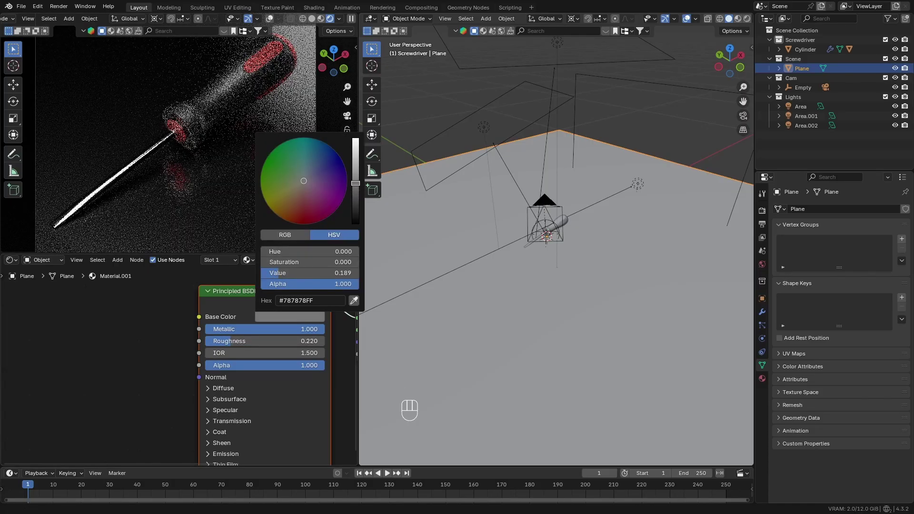
{"action": "left_click", "coordinate": [536, 80]}
{"action": "key", "text": "r"}
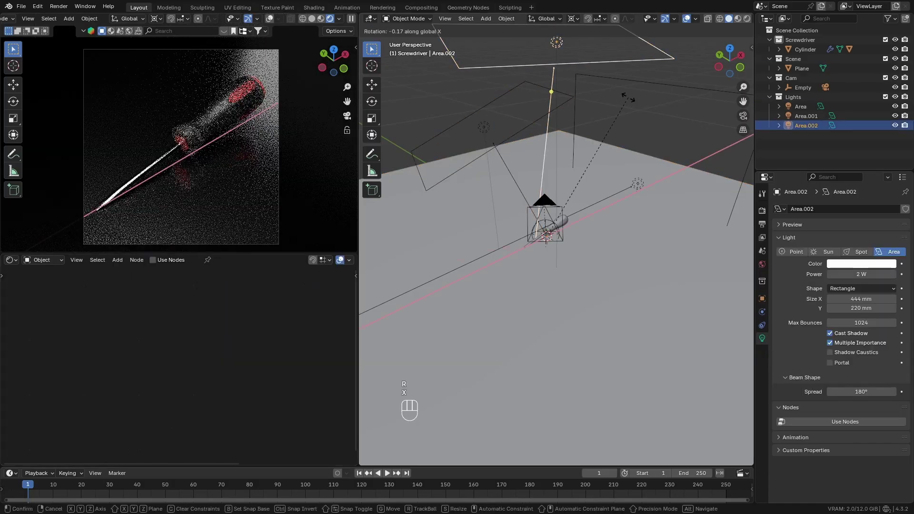
{"action": "key", "text": "z"}
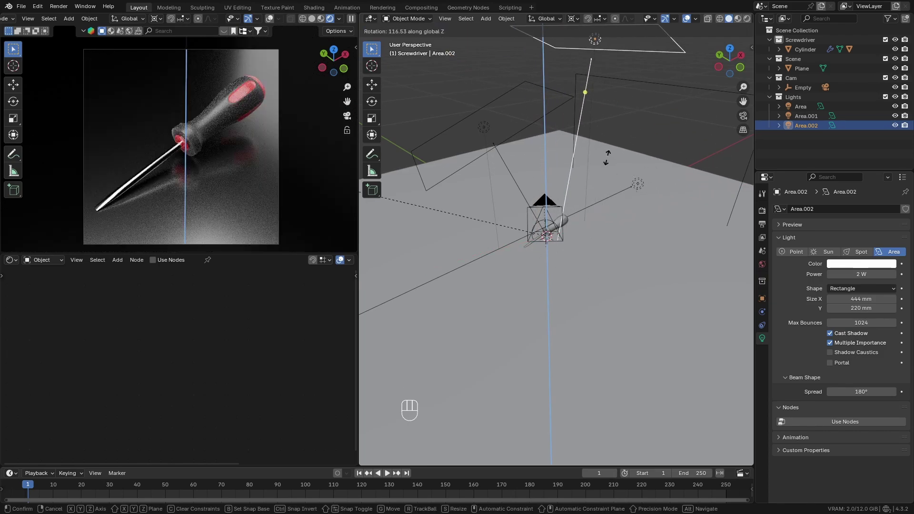
{"action": "right_click", "coordinate": [607, 158]}
{"action": "key", "text": "h"}
{"action": "key", "text": "ctrl+z"}
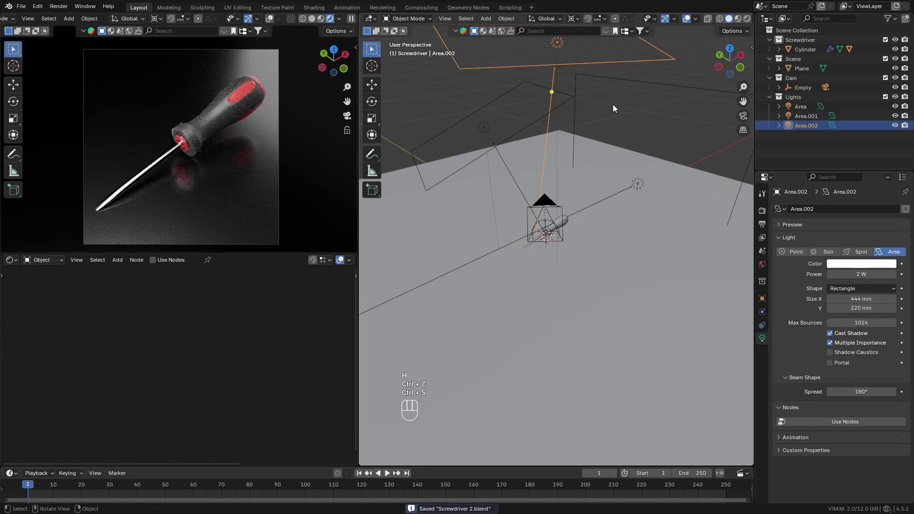
Step: Rotate the overhead area light 7.16° about its local X axis and save the file
{"action": "key", "text": "r"}
{"action": "key", "text": "x"}
{"action": "key", "text": "x"}
{"action": "left_click", "coordinate": [618, 130]}
{"action": "key", "text": "g"}
{"action": "key", "text": "shift+z"}
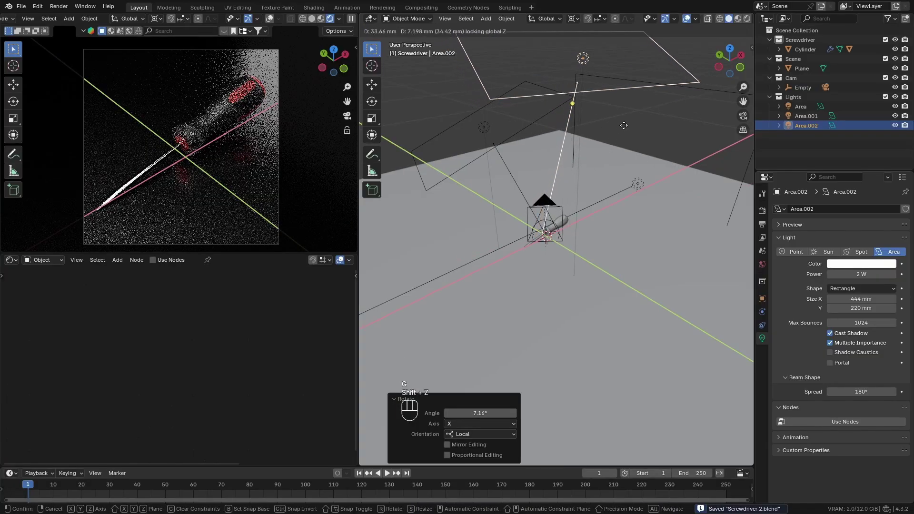
{"action": "right_click", "coordinate": [618, 167]}
{"action": "key", "text": "ctrl+s"}
Step: Create a light linking collection named Light Link 1 for the first area light and add the Screwdriver collection to it
{"action": "left_click", "coordinate": [615, 256]}
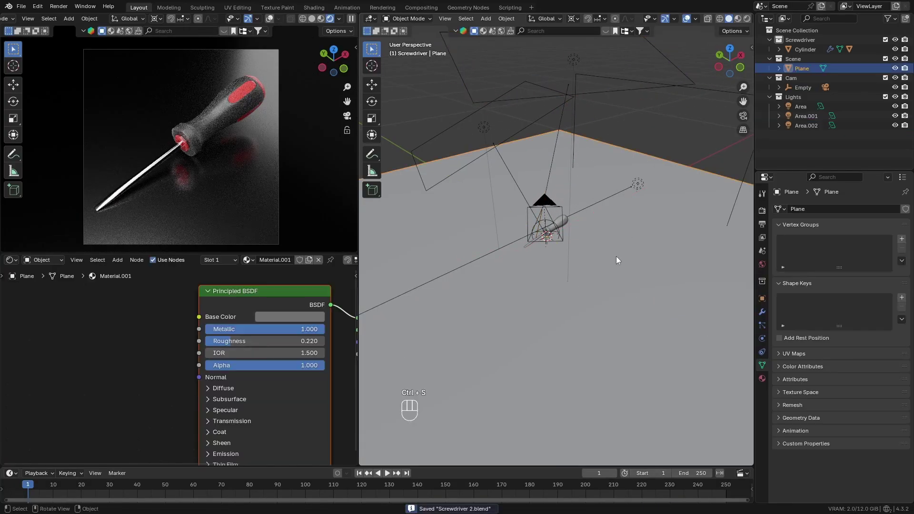
{"action": "middle_click_drag", "start_coordinate": [536, 235], "coordinate": [627, 159]}
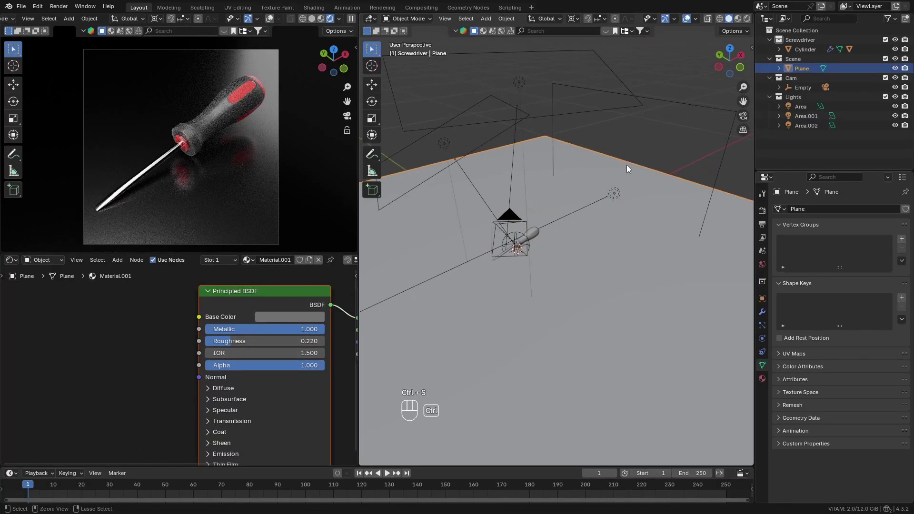
{"action": "left_click", "coordinate": [670, 100]}
{"action": "left_click", "coordinate": [793, 107]}
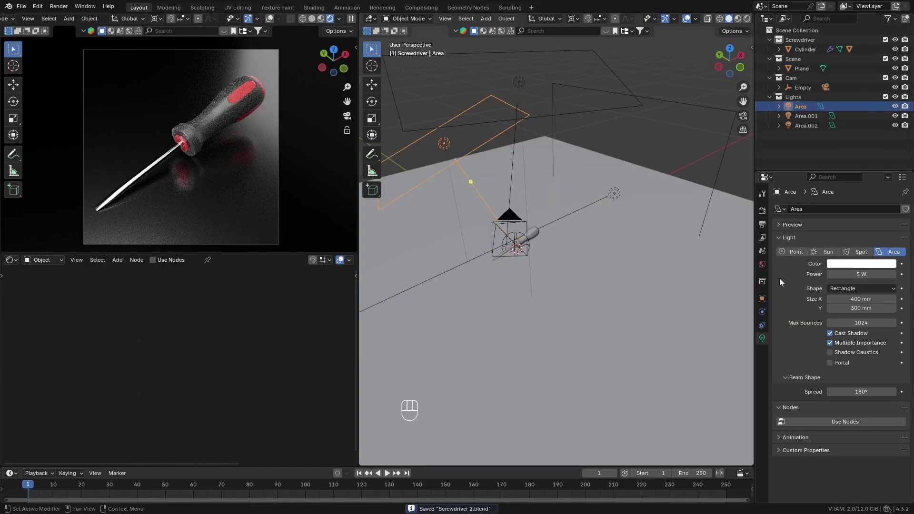
{"action": "left_click", "coordinate": [762, 298]}
{"action": "left_click", "coordinate": [800, 399]}
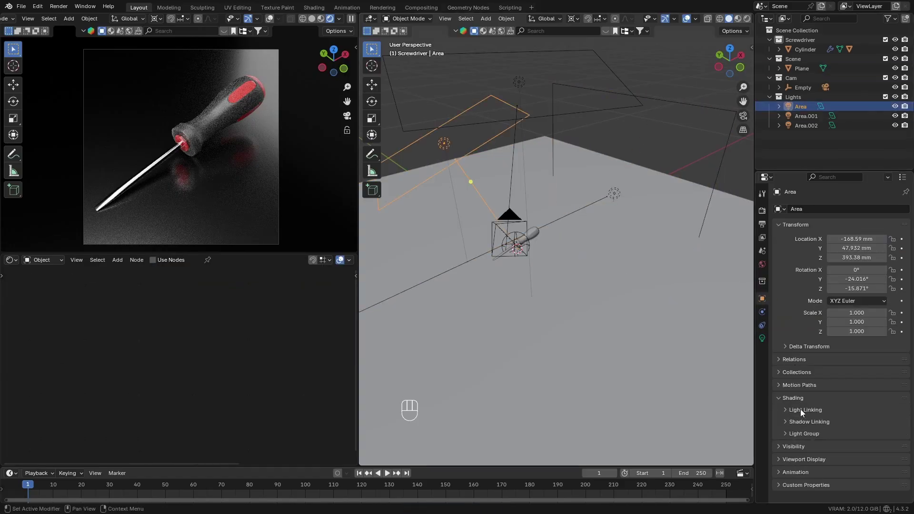
{"action": "left_click", "coordinate": [800, 409]}
{"action": "left_click", "coordinate": [825, 415]}
{"action": "scroll", "coordinate": [826, 405], "scroll_direction": "down", "scroll_amount": 2}
{"action": "left_click_drag", "start_coordinate": [799, 42], "coordinate": [811, 398]}
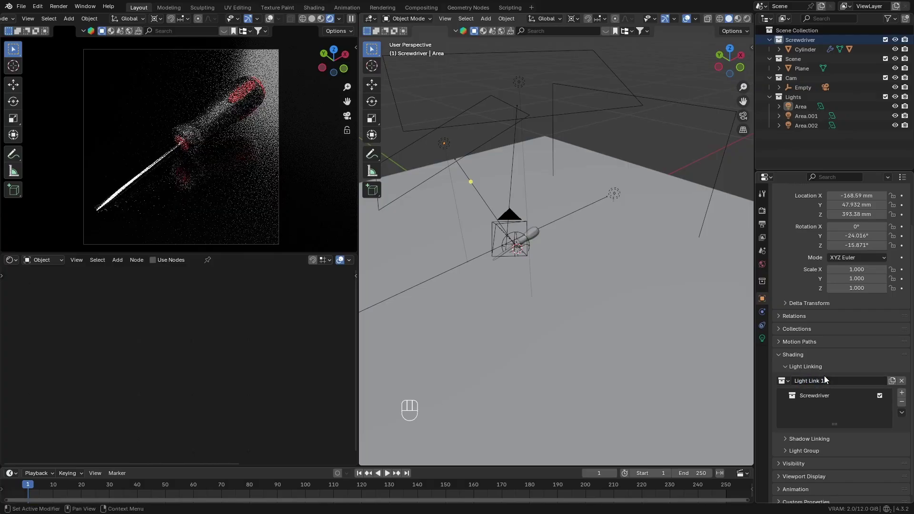
Step: Assign the existing Light Link 1 collection as light linking for the Area.001 light
{"action": "left_click", "coordinate": [812, 117]}
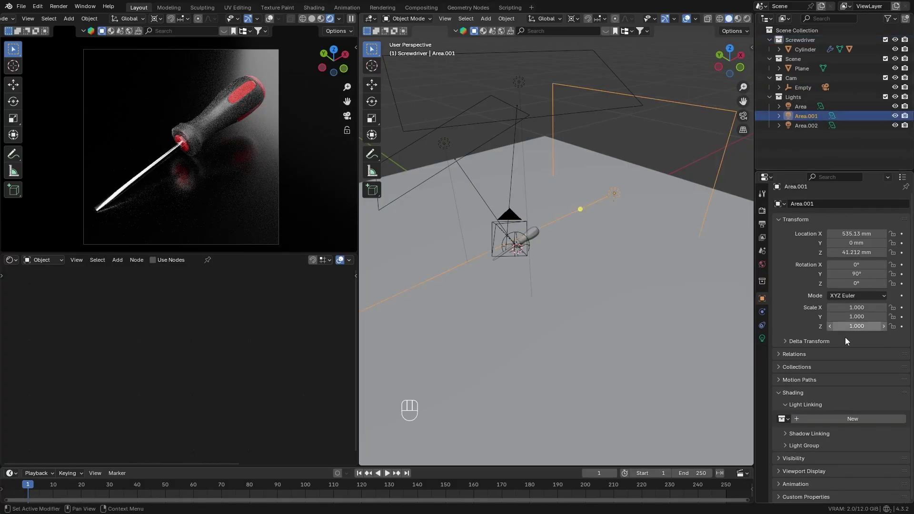
{"action": "left_click", "coordinate": [829, 420]}
{"action": "left_click", "coordinate": [783, 419]}
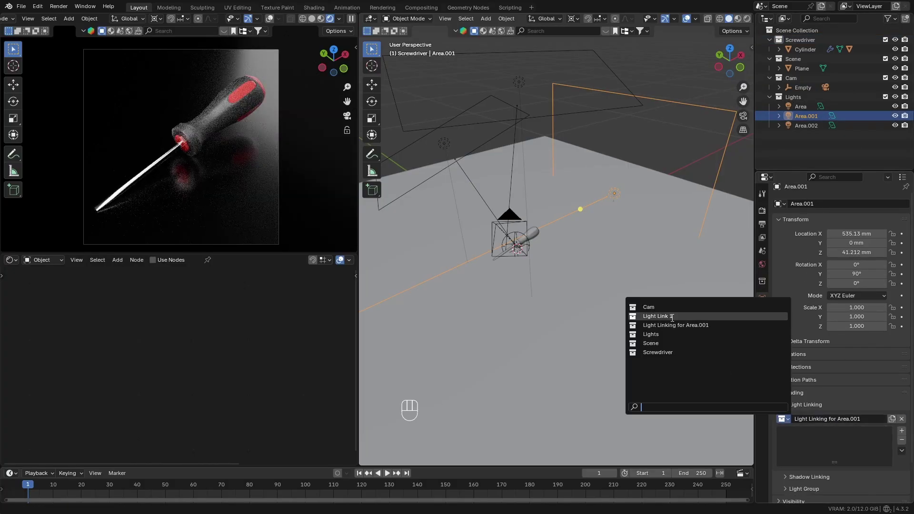
{"action": "left_click", "coordinate": [657, 317]}
{"action": "key", "text": "h"}
{"action": "key", "text": "ctrl+z"}
Step: Adjust the roughness of the ground plane's material slightly
{"action": "left_click", "coordinate": [572, 107]}
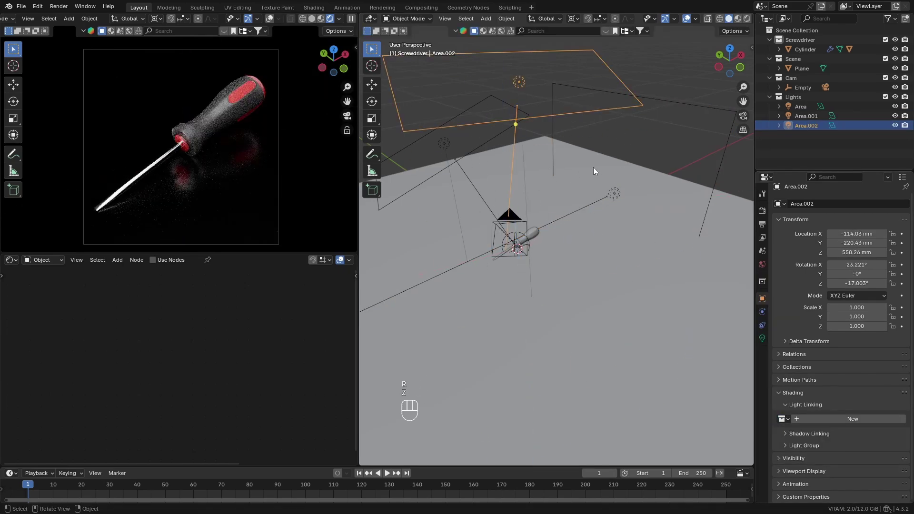
{"action": "left_click", "coordinate": [406, 265]}
{"action": "left_click_drag", "start_coordinate": [253, 341], "coordinate": [243, 341]}
Step: Try to rotate the Area.002 light while viewing the scene from the side
{"action": "left_click", "coordinate": [573, 113]}
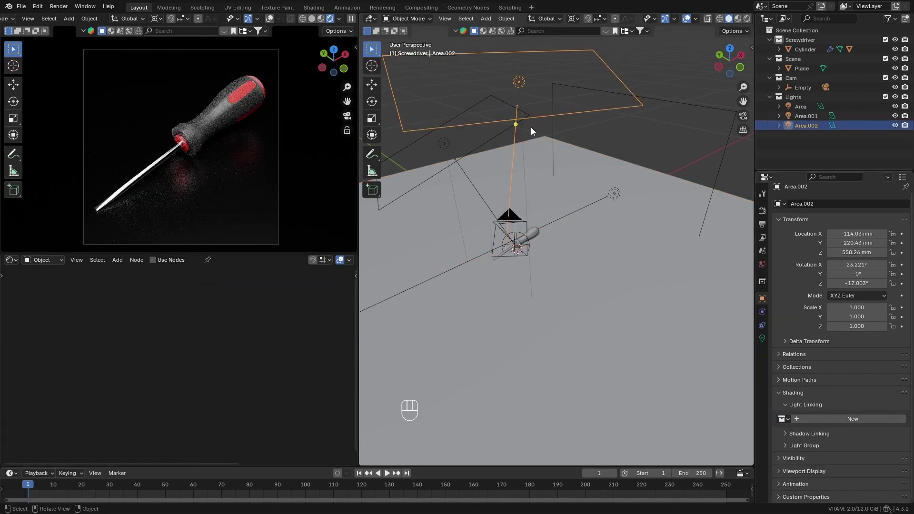
{"action": "middle_click_drag", "start_coordinate": [572, 115], "coordinate": [640, 110]}
{"action": "left_click", "coordinate": [733, 69]}
{"action": "key", "text": "r"}
{"action": "left_click", "coordinate": [640, 245]}
{"action": "key", "text": "r"}
{"action": "key", "text": "z"}
{"action": "right_click", "coordinate": [659, 253]}
{"action": "key", "text": "ctrl+z"}
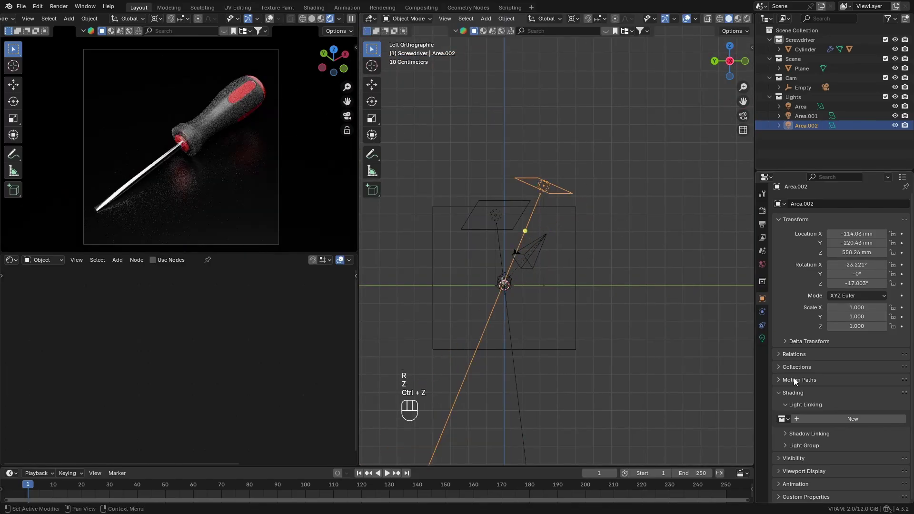
Step: Set the Area.002 light's power to 5 W
{"action": "left_click", "coordinate": [762, 338]}
{"action": "middle_click_drag", "start_coordinate": [647, 142], "coordinate": [629, 173]}
Step: Try to move the Area.002 light along its local Z axis and rotate it about the global Z and local X axes
{"action": "key", "text": "g"}
{"action": "key", "text": "z"}
{"action": "key", "text": "z"}
{"action": "left_click", "coordinate": [614, 194]}
{"action": "key", "text": "r"}
{"action": "key", "text": "z"}
{"action": "left_click", "coordinate": [622, 209]}
{"action": "key", "text": "r"}
{"action": "key", "text": "x"}
{"action": "key", "text": "x"}
{"action": "left_click", "coordinate": [631, 217]}
{"action": "key", "text": "ctrl+z"}
{"action": "key", "text": "ctrl+z"}
{"action": "key", "text": "ctrl+z"}
Step: Save the file and render the camera view as a still image
{"action": "key", "text": "ctrl+s"}
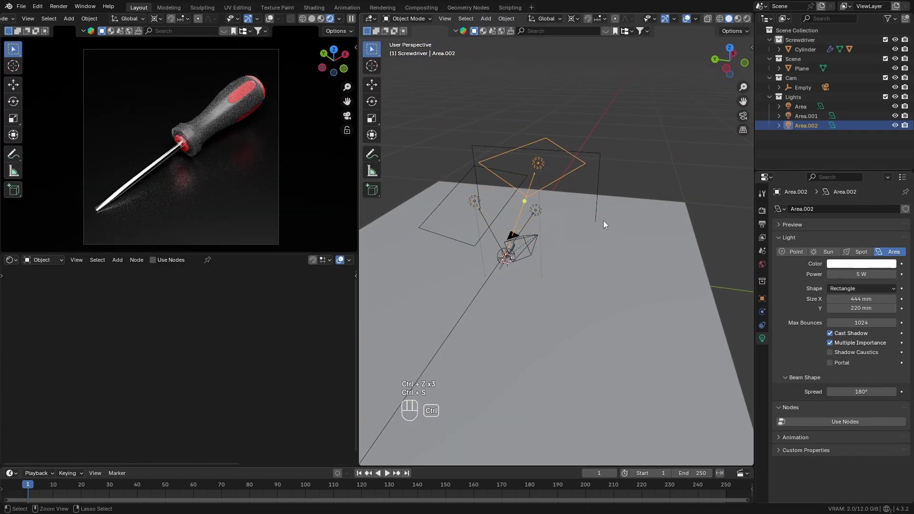
{"action": "scroll", "coordinate": [224, 124], "scroll_direction": "up", "scroll_amount": 4}
{"action": "scroll", "coordinate": [162, 204], "scroll_direction": "down", "scroll_amount": 3}
{"action": "key", "text": "ctrl+s"}
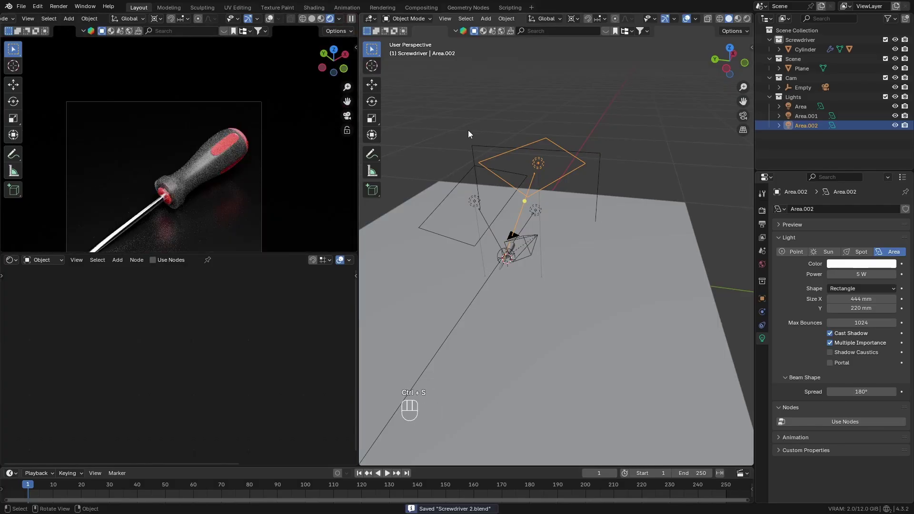
{"action": "scroll", "coordinate": [243, 136], "scroll_direction": "up", "scroll_amount": 6}
{"action": "scroll", "coordinate": [218, 153], "scroll_direction": "down", "scroll_amount": 6}
{"action": "left_click", "coordinate": [244, 143]}
{"action": "key", "text": "F12"}
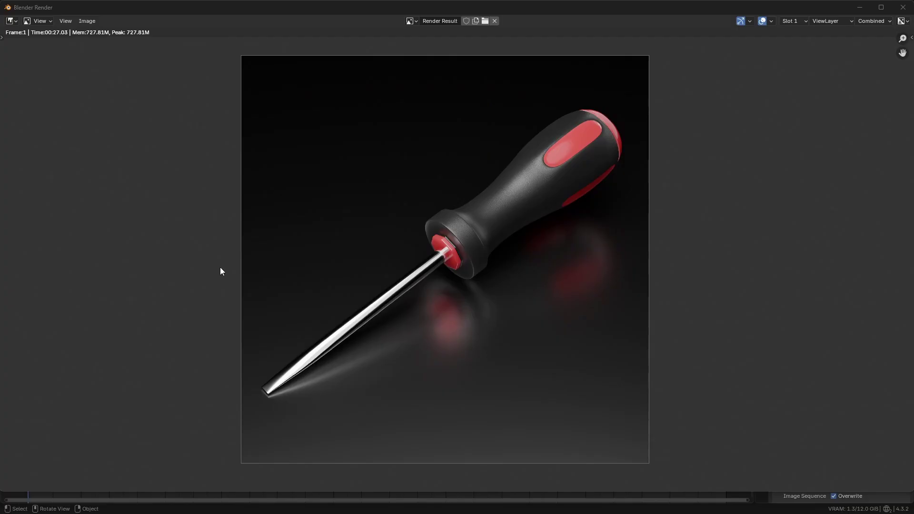
Step: Examine the rendered screwdriver's handle surface, collar and shaft up close
{"action": "scroll", "coordinate": [571, 144], "scroll_direction": "up", "scroll_amount": 6}
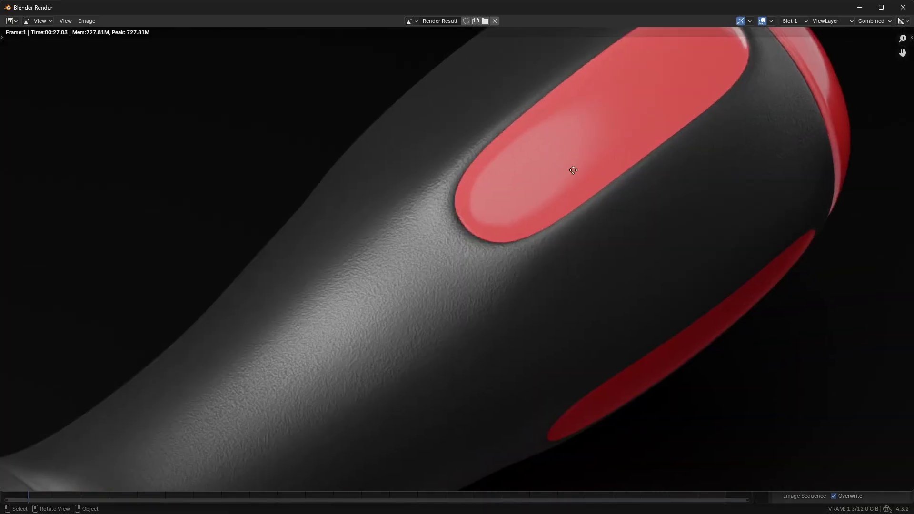
{"action": "scroll", "coordinate": [566, 149], "scroll_direction": "up", "scroll_amount": 1}
{"action": "scroll", "coordinate": [541, 190], "scroll_direction": "down", "scroll_amount": 1}
{"action": "scroll", "coordinate": [494, 226], "scroll_direction": "down", "scroll_amount": 4}
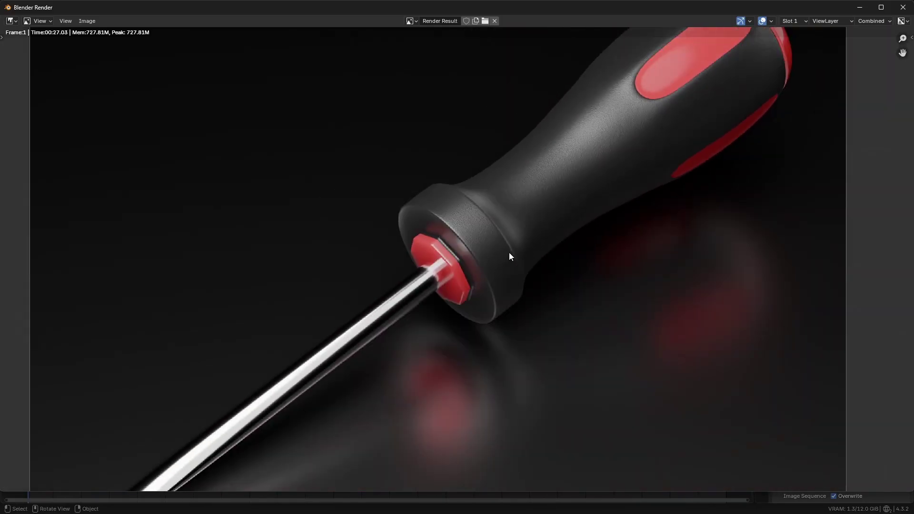
{"action": "mouse_move", "coordinate": [489, 264]}
{"action": "middle_mouse_down"}
{"action": "mouse_move", "coordinate": [557, 156]}
{"action": "mouse_move", "coordinate": [479, 253]}
{"action": "middle_mouse_up"}
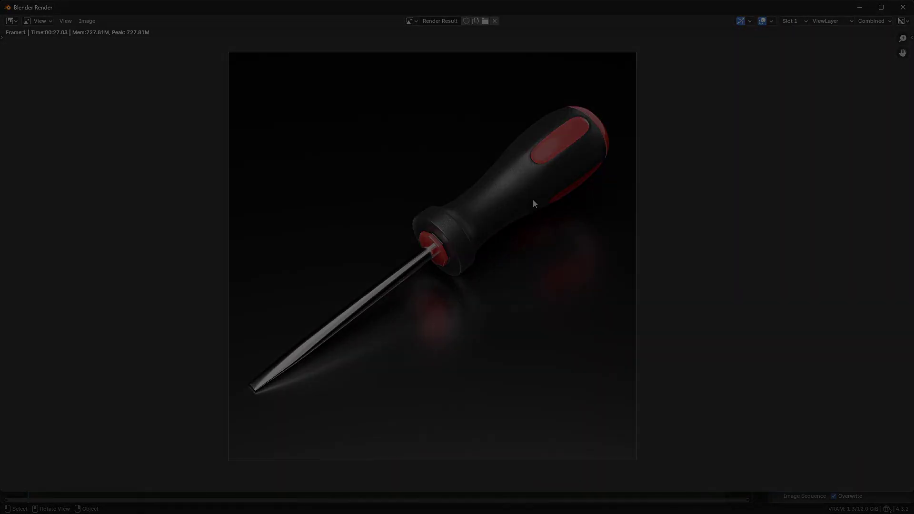